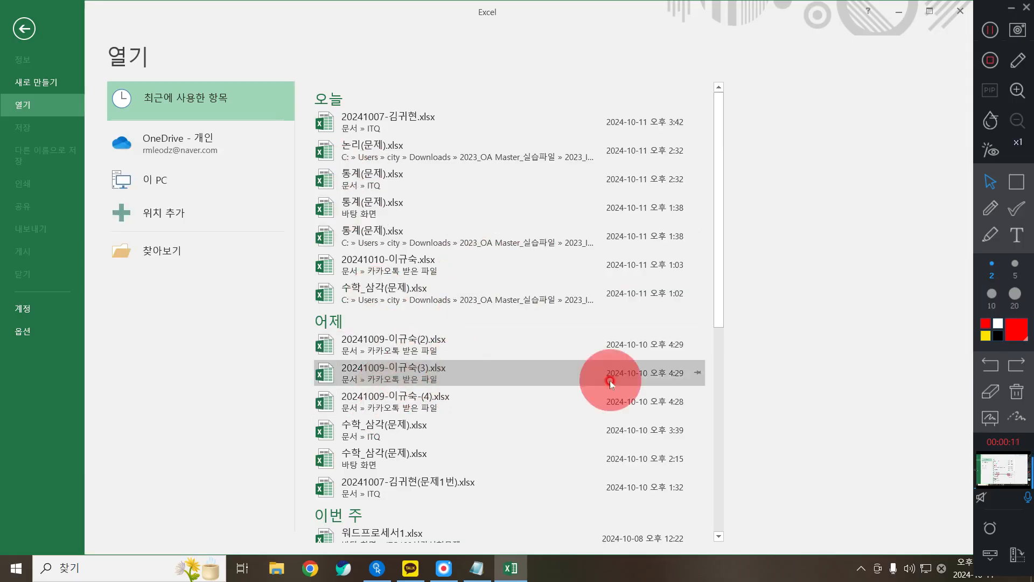
- Open the recently used workbook dated 20241007 and marked 문제1번 from the ITQ folder
scroll(598, 385, "down", 3)
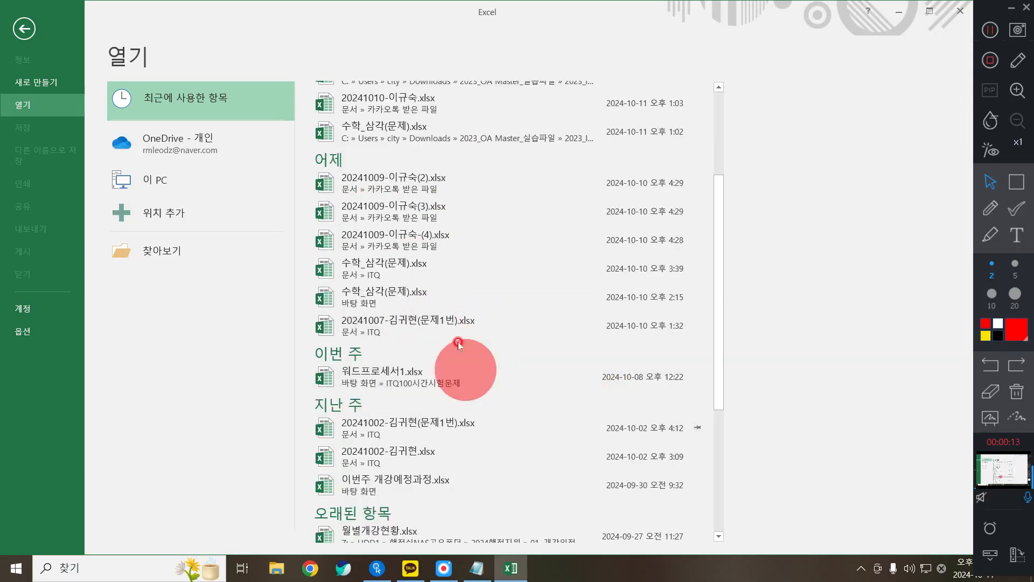
left_click(454, 325)
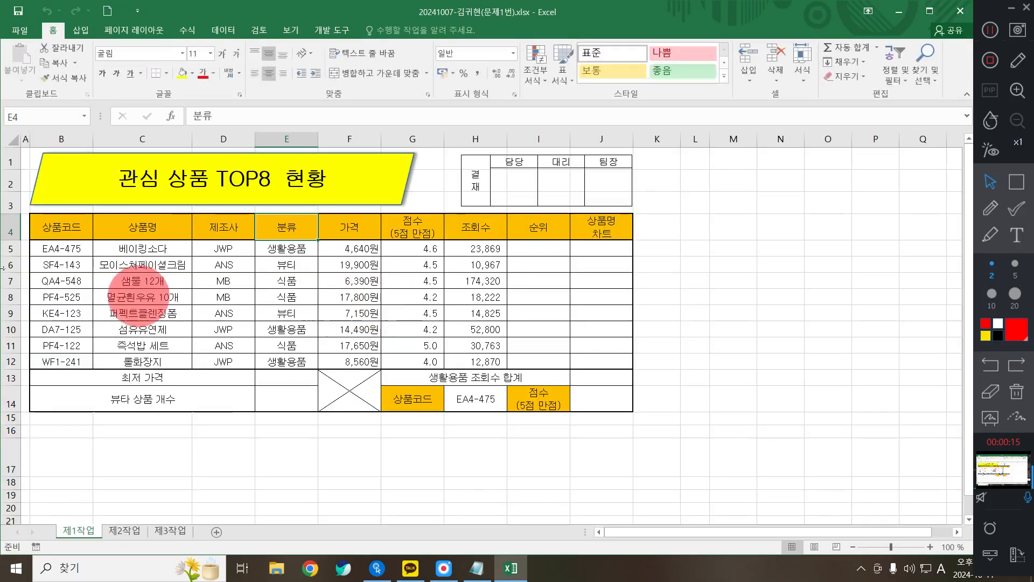
left_click(367, 296)
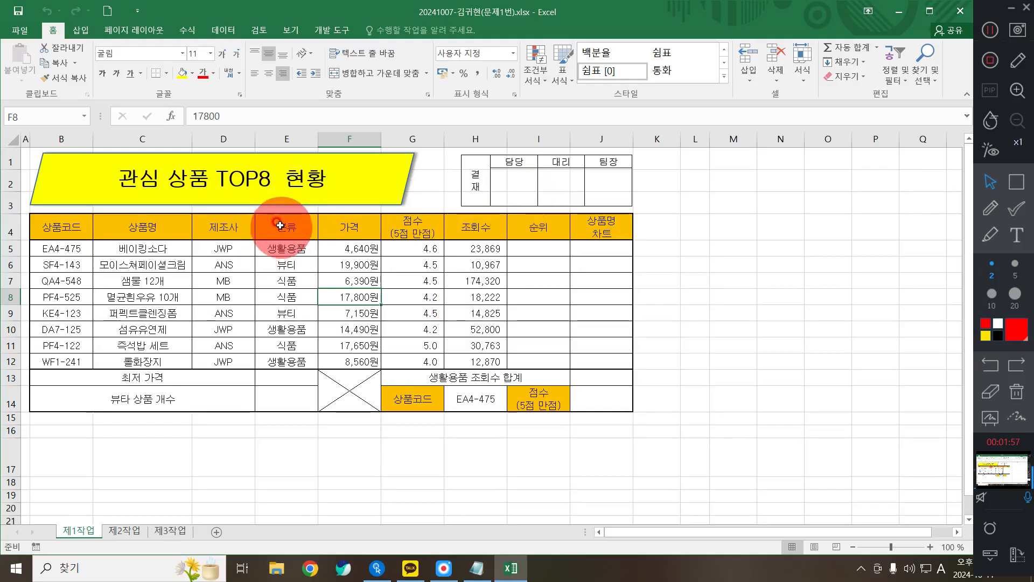
- Start a new conditional formatting rule for cells B5:H12 that uses a formula to determine which cells to format
left_click_drag(52, 243, 482, 366)
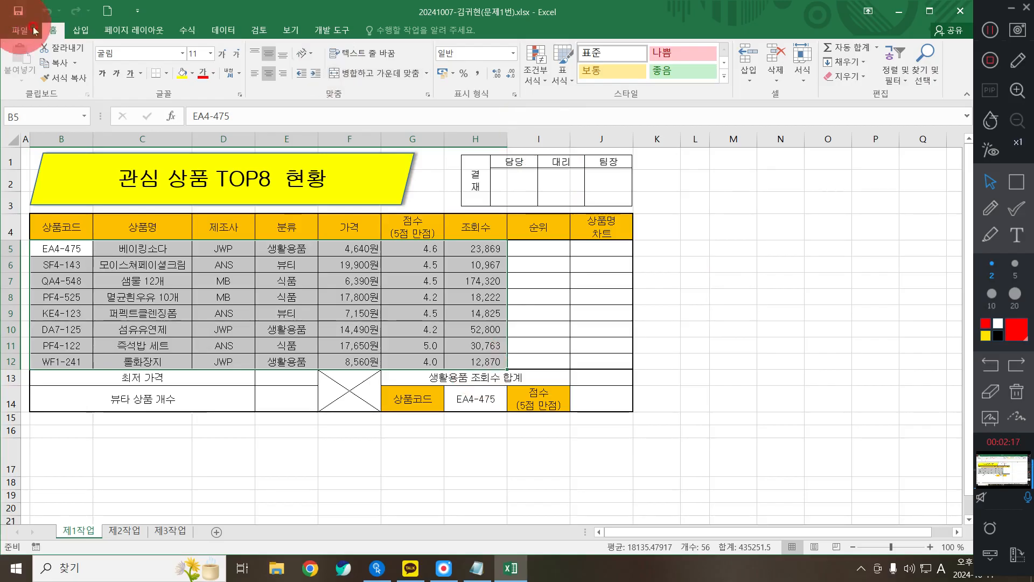
left_click(541, 62)
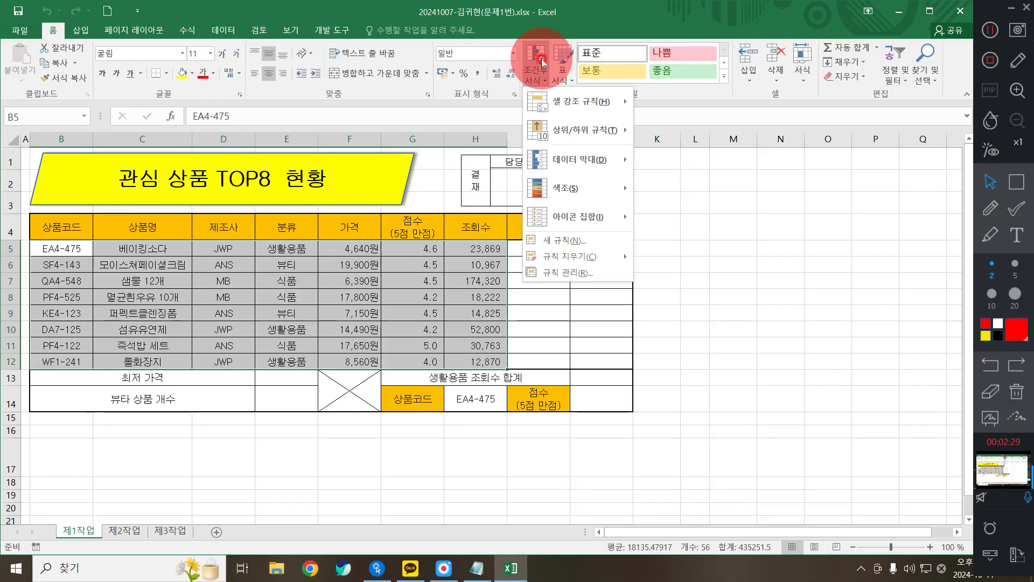
left_click(544, 240)
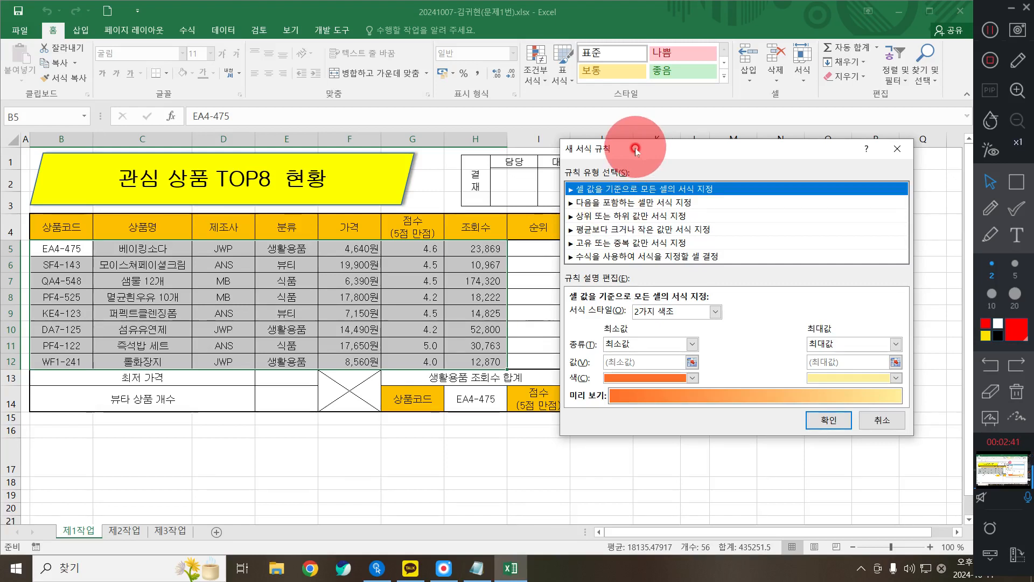
left_click(605, 258)
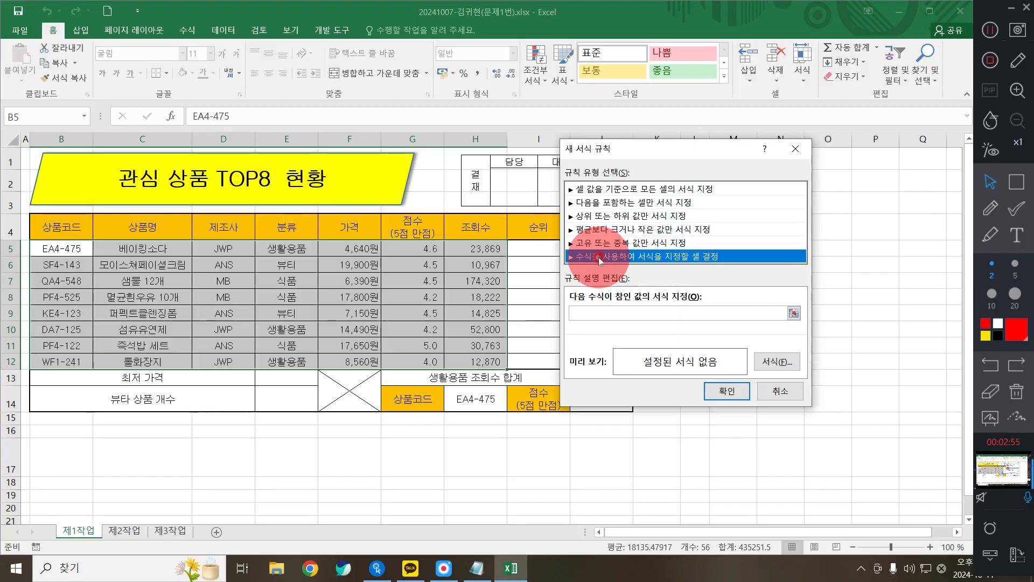
- Enter =$F5<=8000 as the rule's formula, keeping only the price column reference absolute
left_click(608, 313)
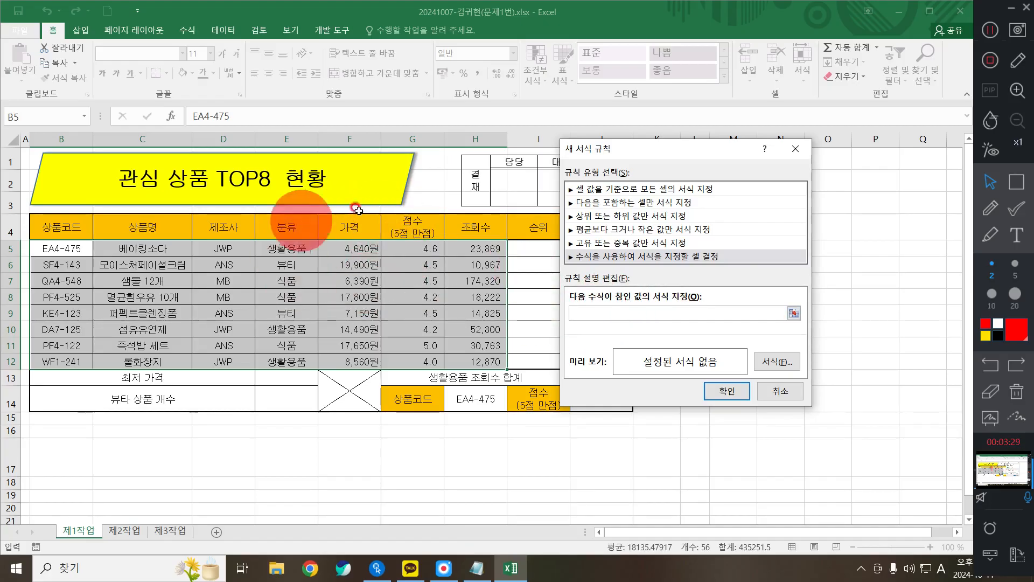
left_click(573, 313)
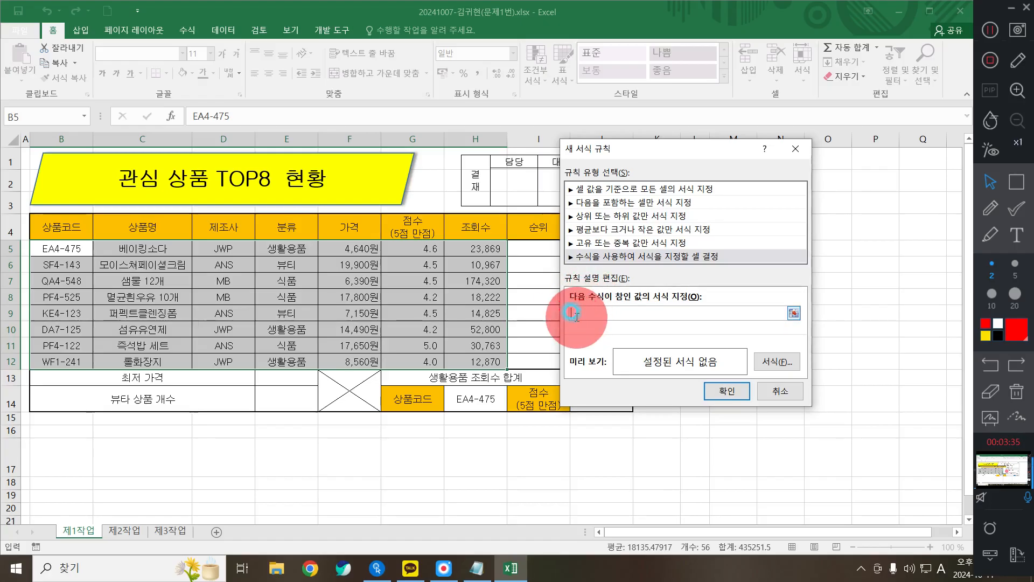
left_click(354, 250)
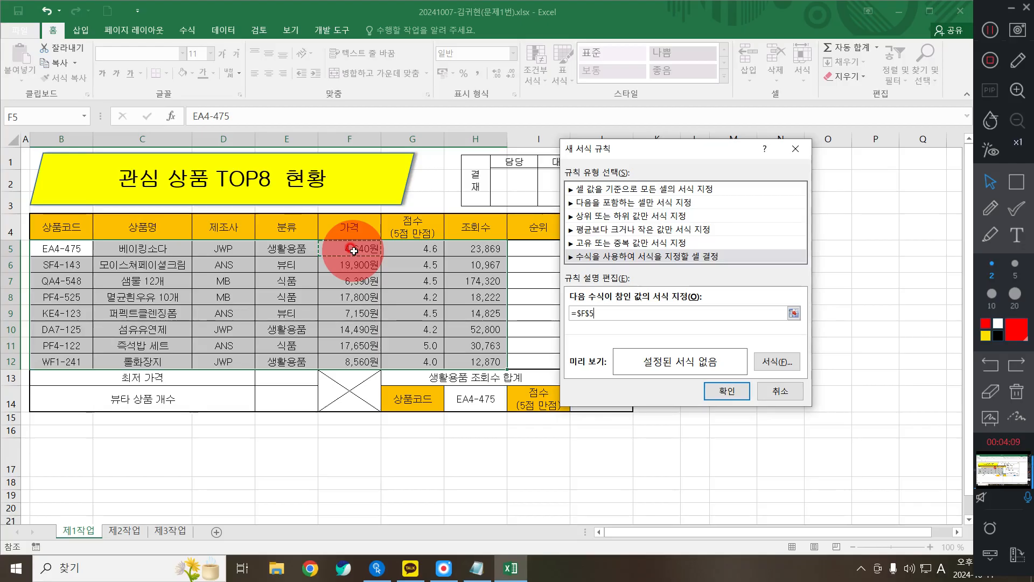
key("BackSpace")
key("BackSpace")
type("5")
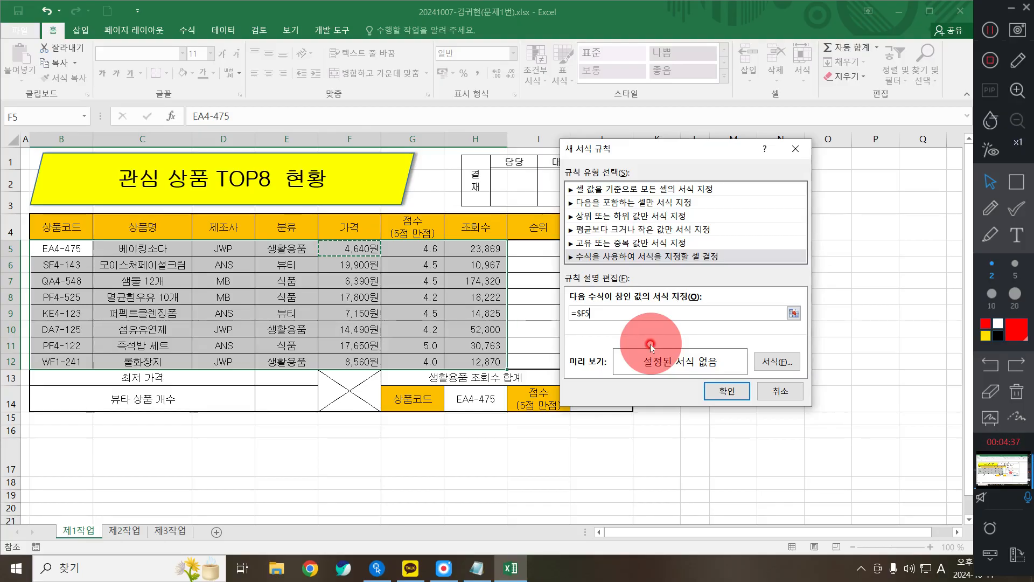
type("<=")
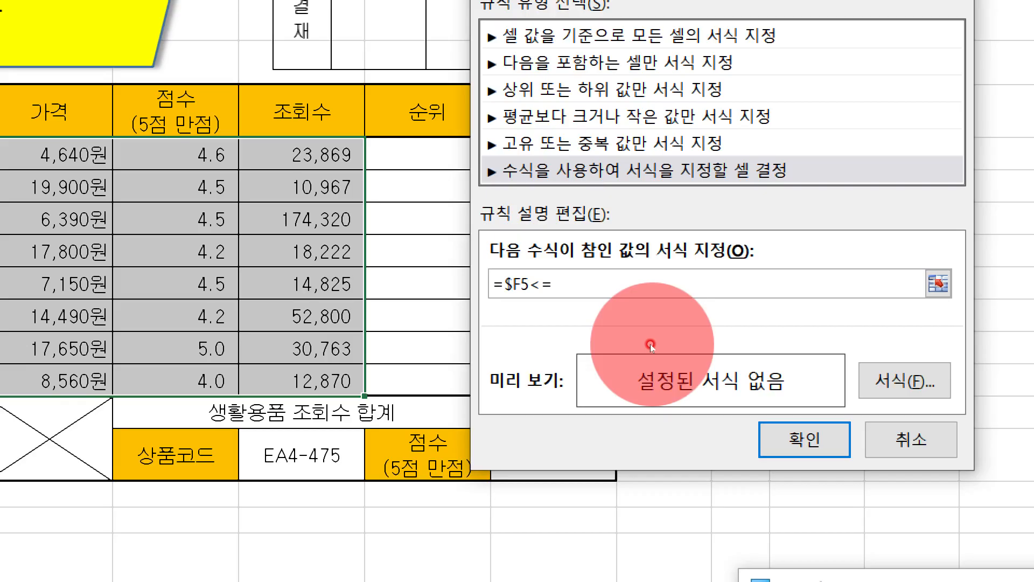
type("80000")
key("BackSpace")
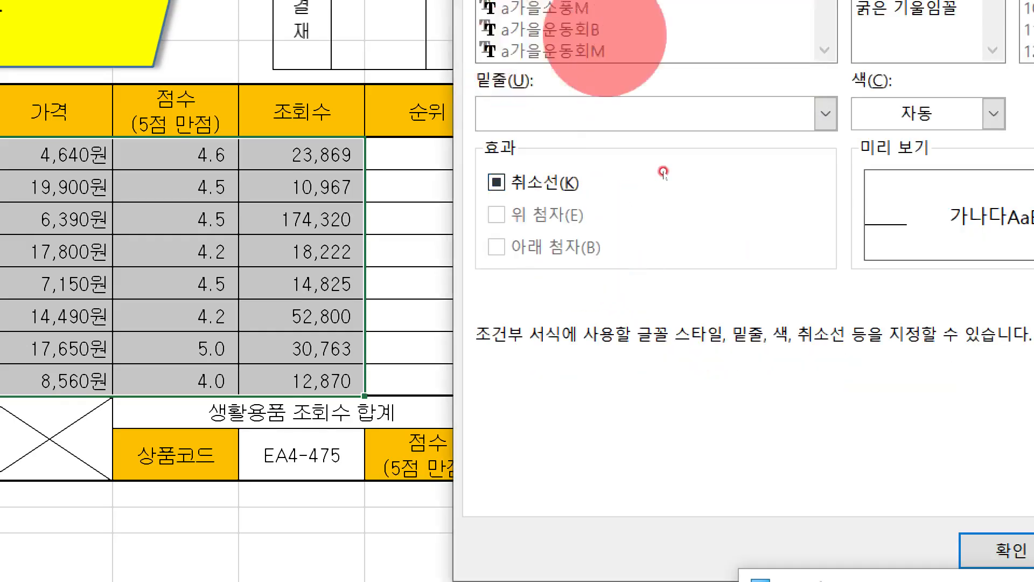
- Give the rule a bold (굵게) font in standard blue and apply it to the product rows
left_click(472, 165)
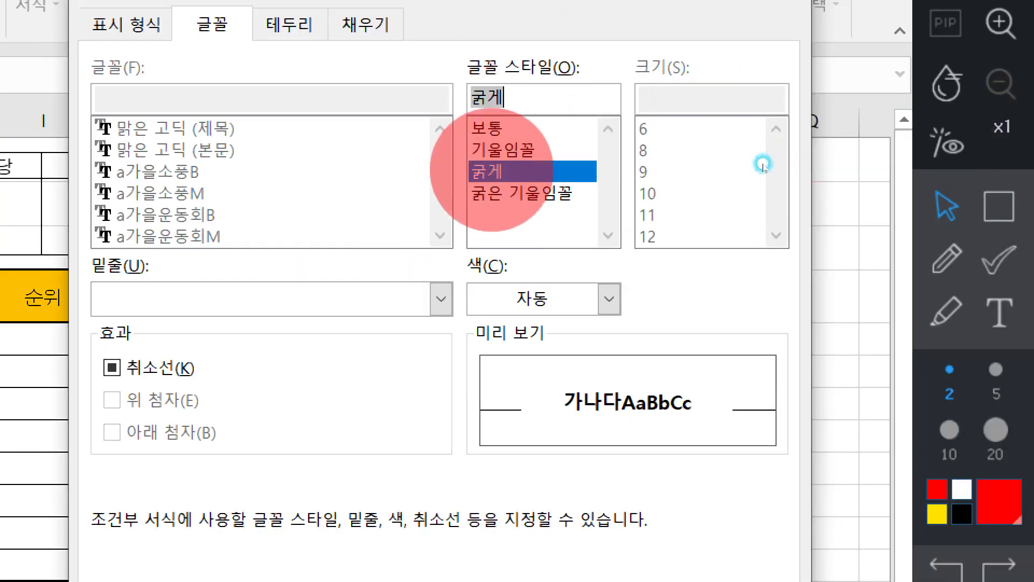
left_click(610, 299)
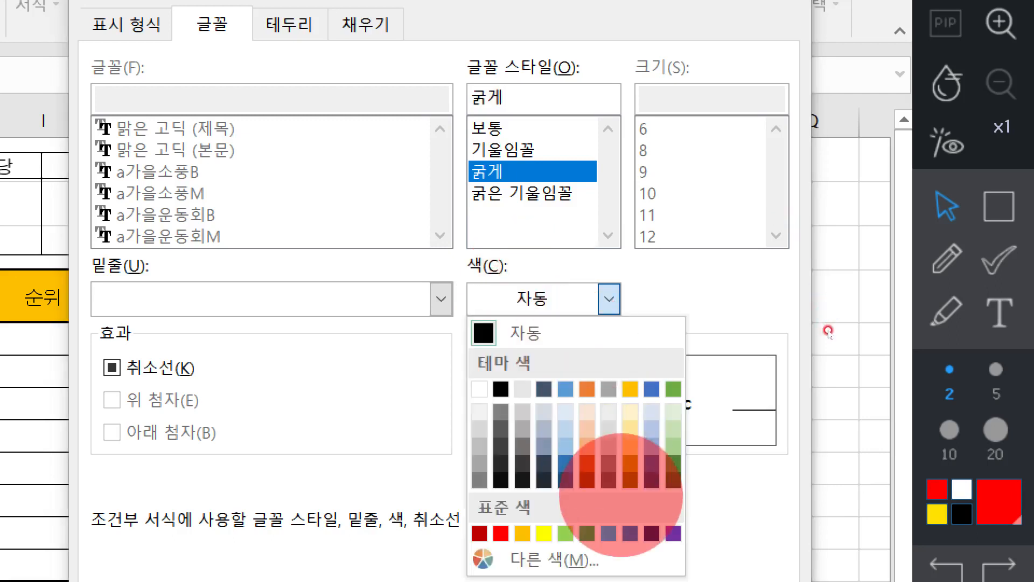
left_click(631, 534)
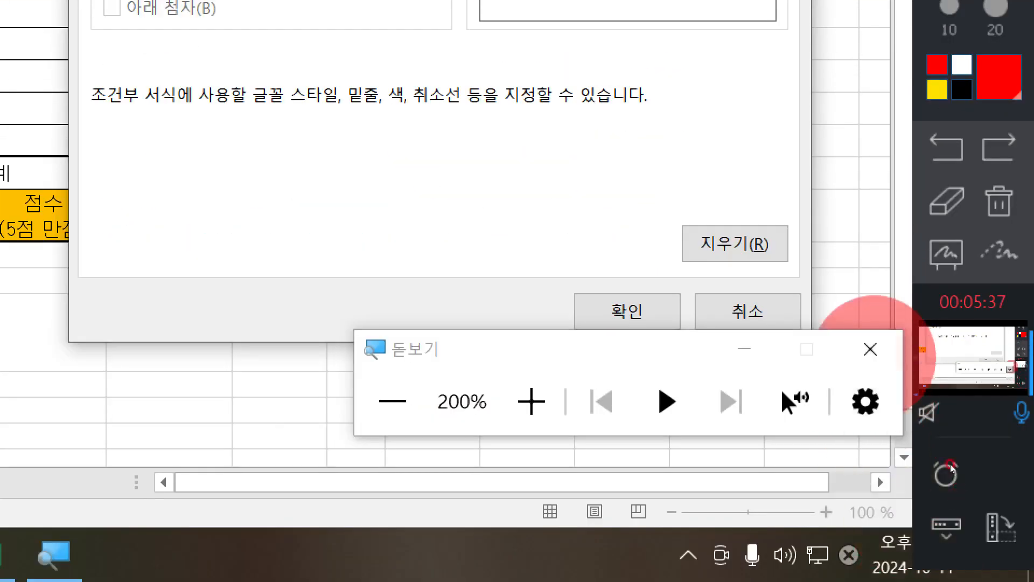
left_click(951, 465)
left_click(833, 450)
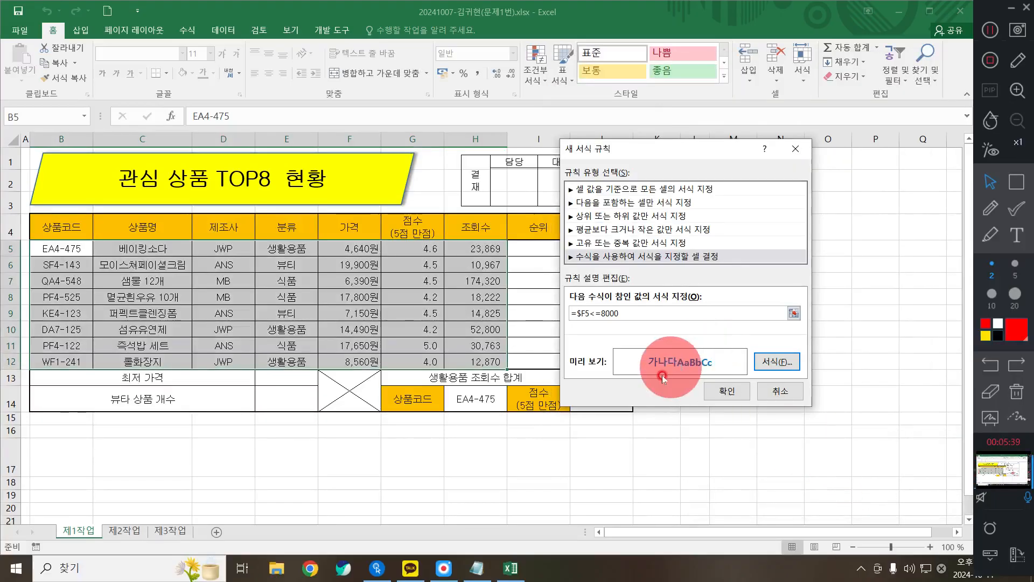
left_click(725, 387)
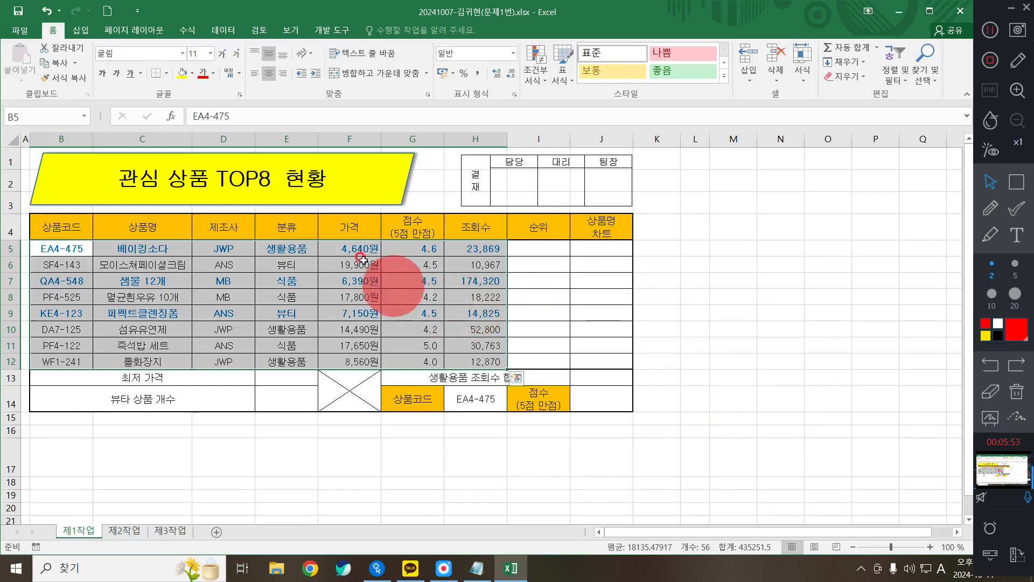
left_click(350, 280)
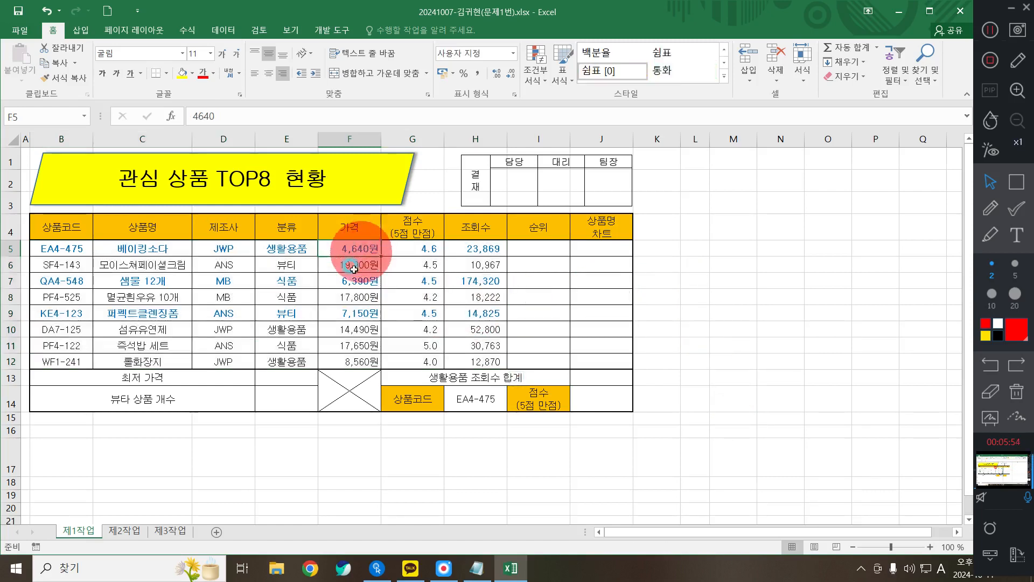
left_click(331, 315)
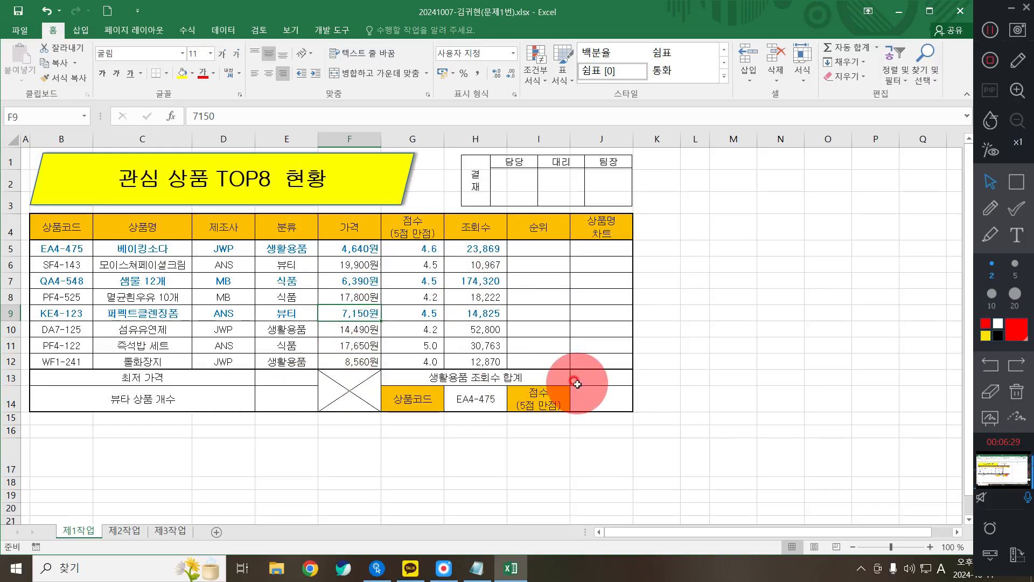
- Enter =COUNTIF(분류,E6) in cell E14 to count the beauty products, using the category cells E5:E12 as the range
left_click(283, 391)
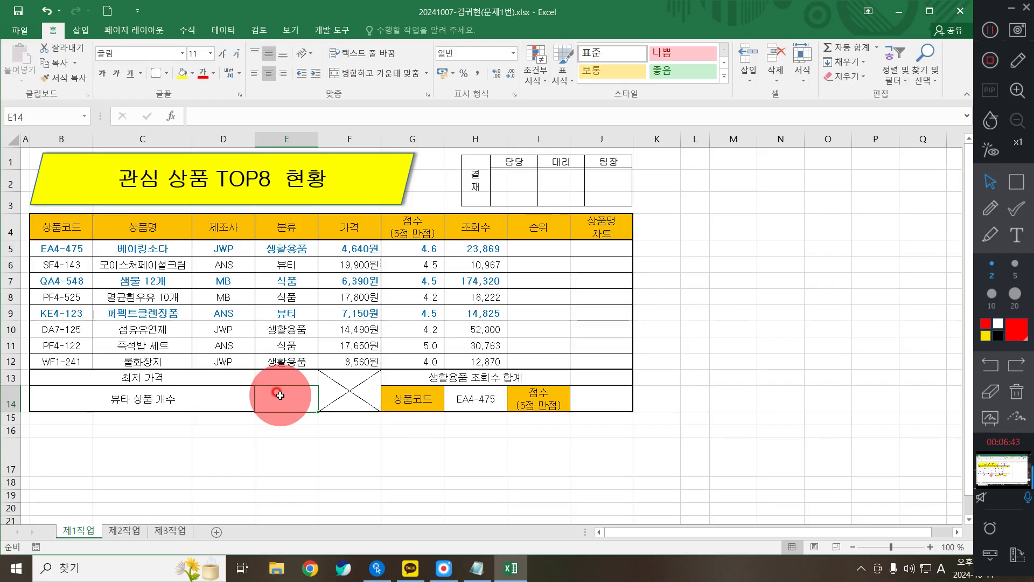
type("=")
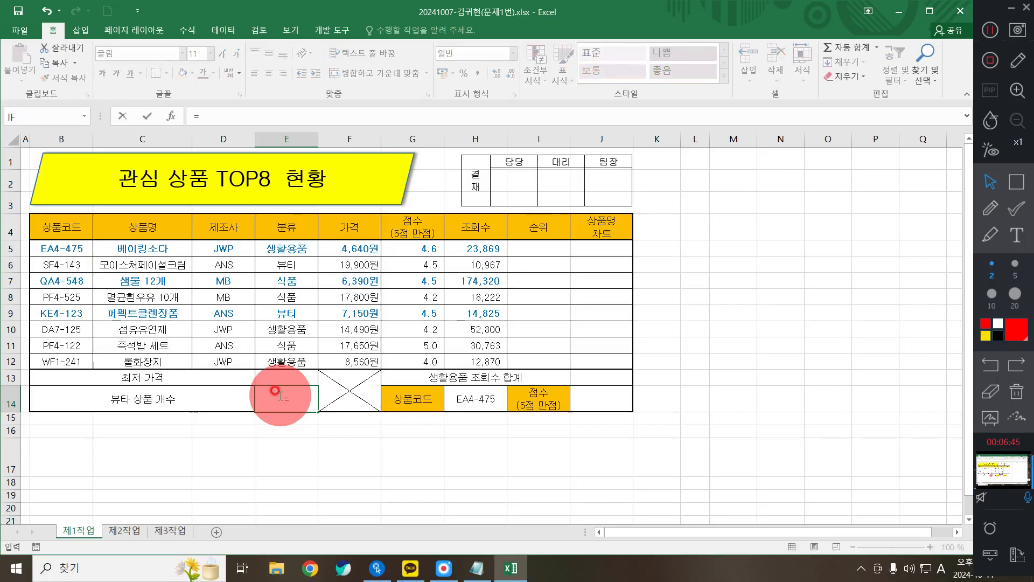
type("COUNTIF(")
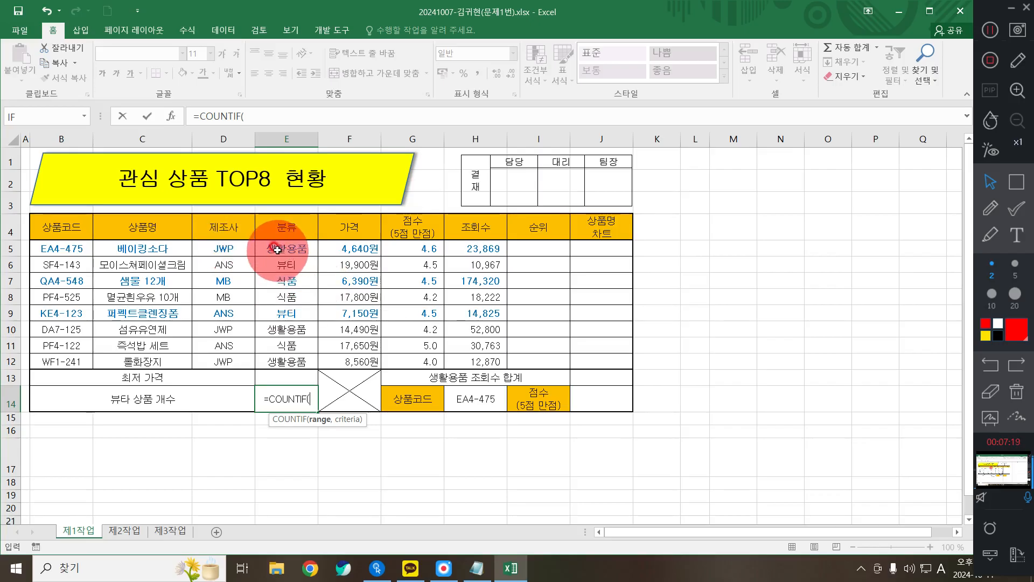
left_click_drag(275, 248, 289, 357)
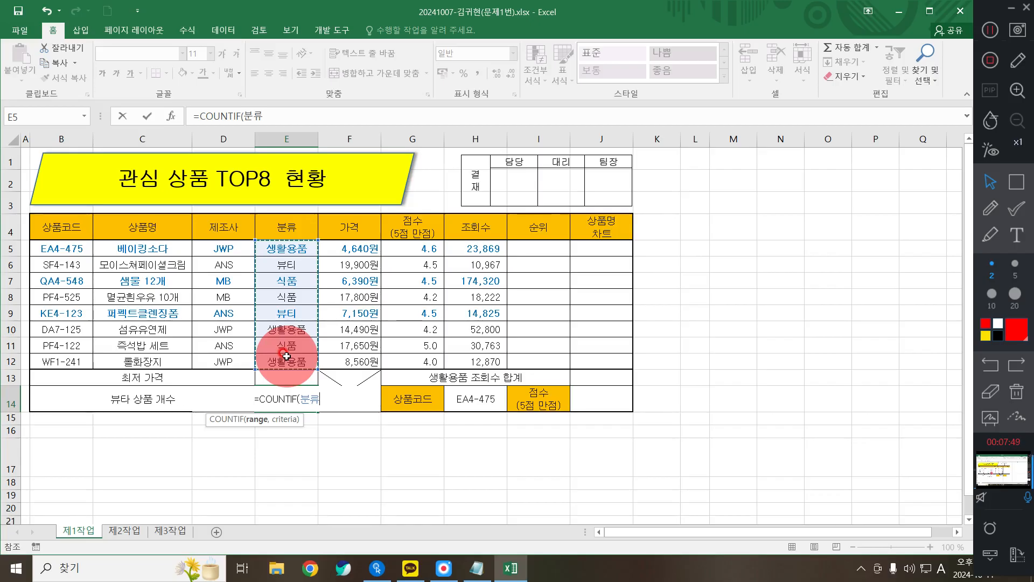
type(",")
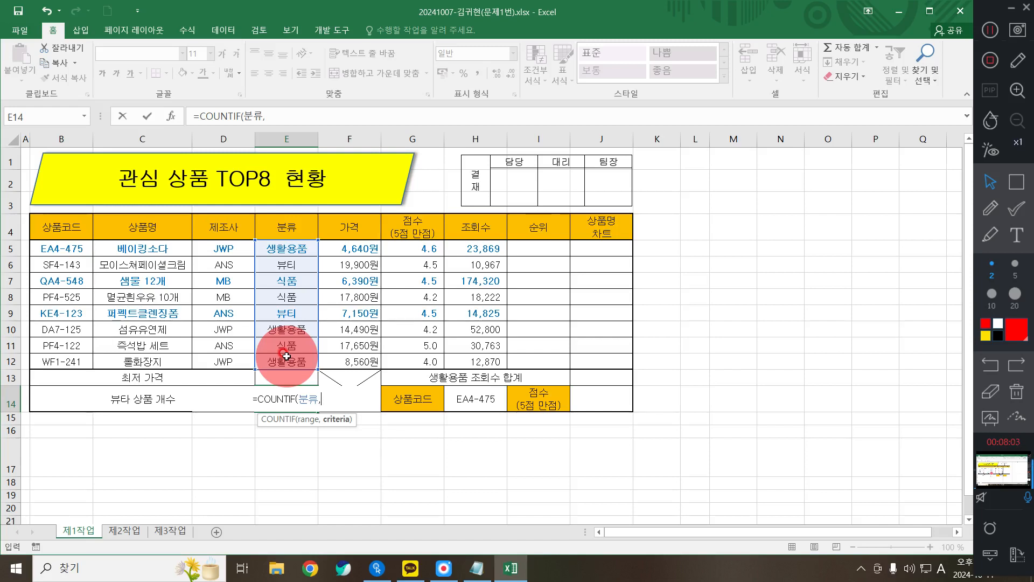
left_click(294, 266)
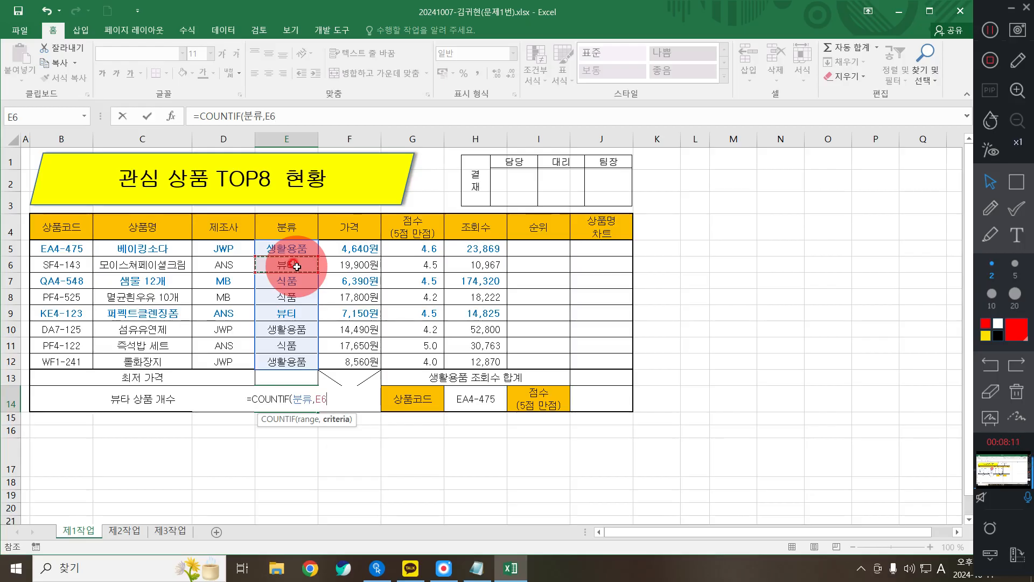
type(")")
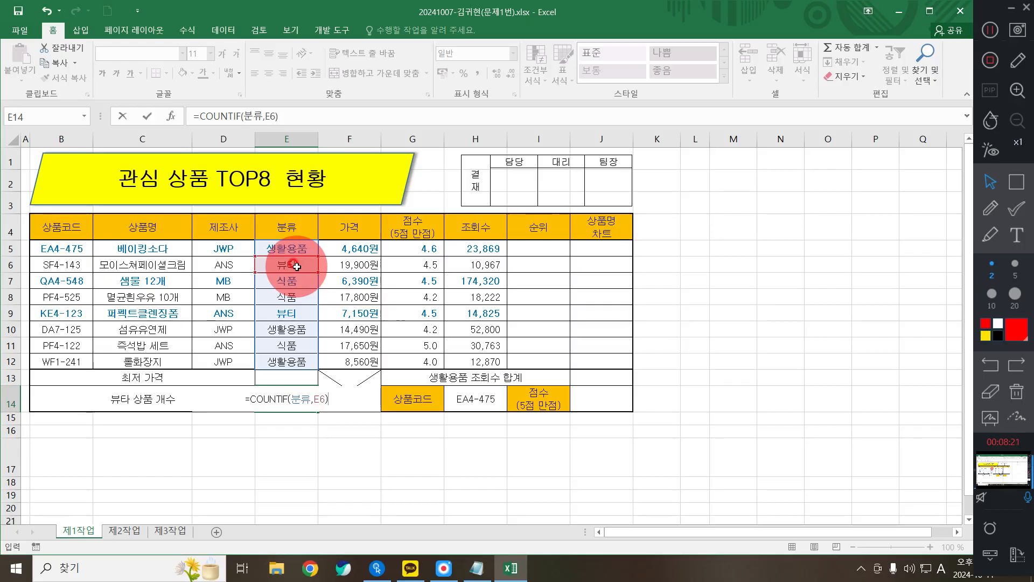
key("Return")
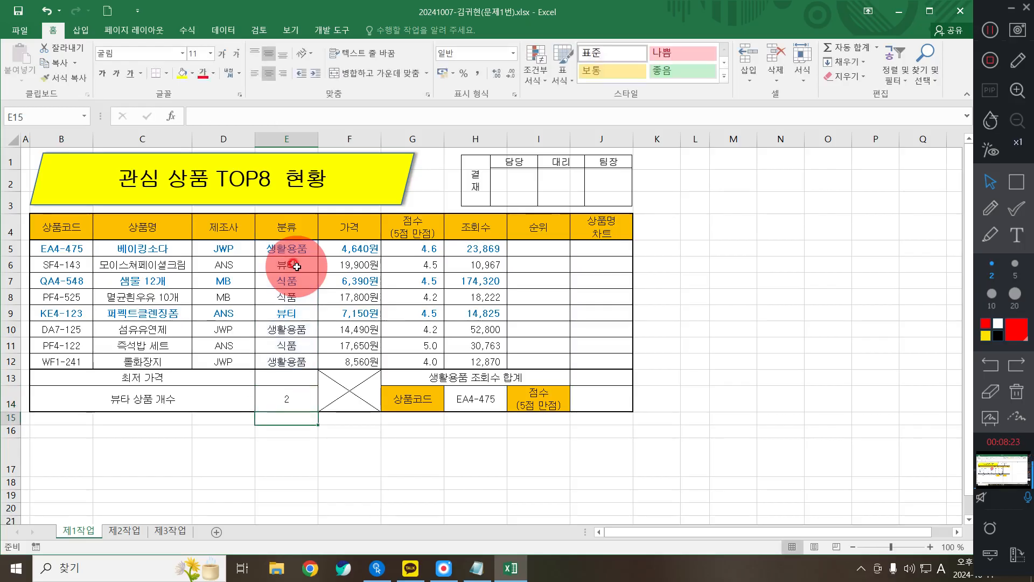
- Correct the misspelled label in cell B14 to 뷰티 상품 개수
left_click(135, 401)
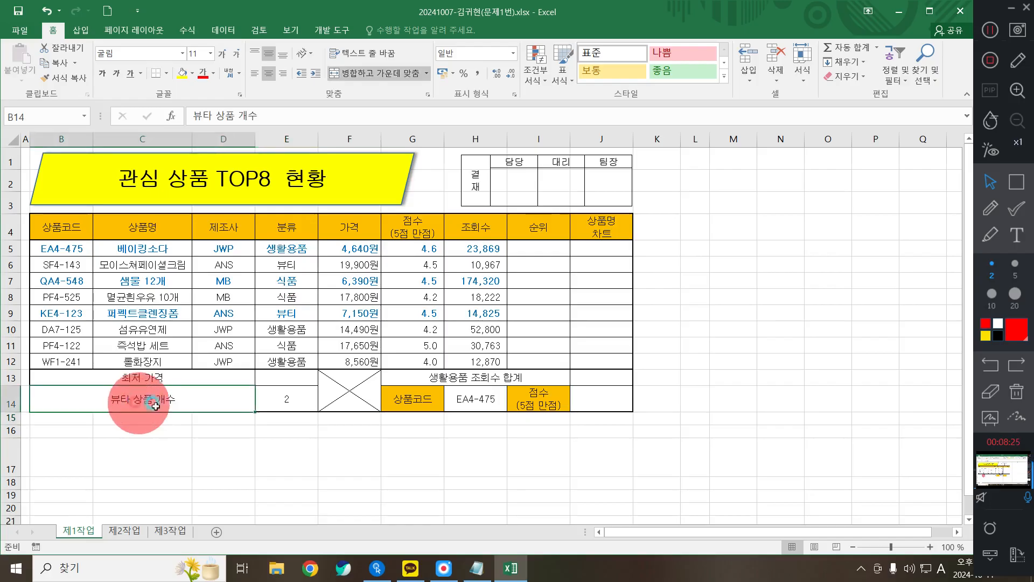
double_click(126, 398)
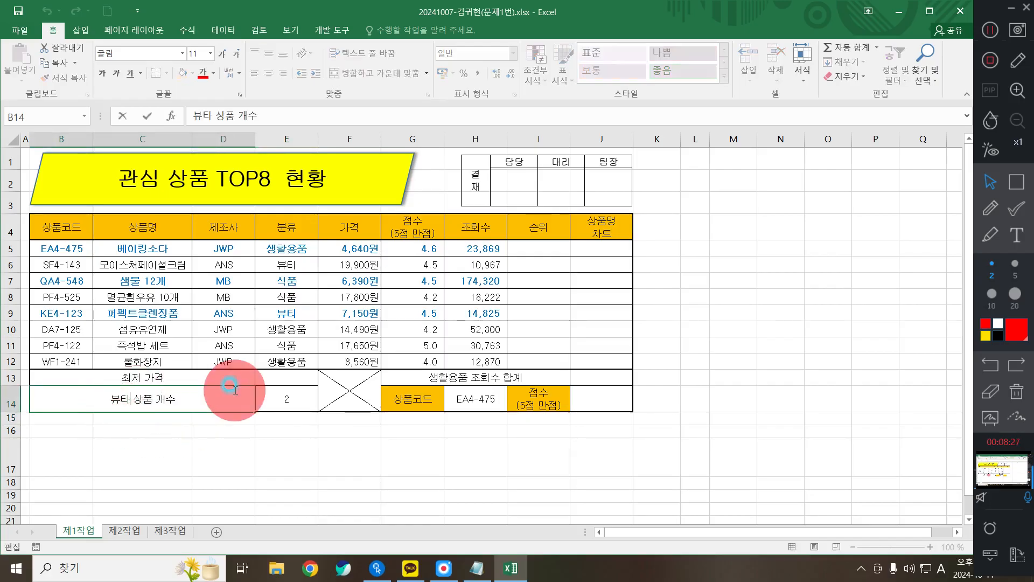
key("BackSpace")
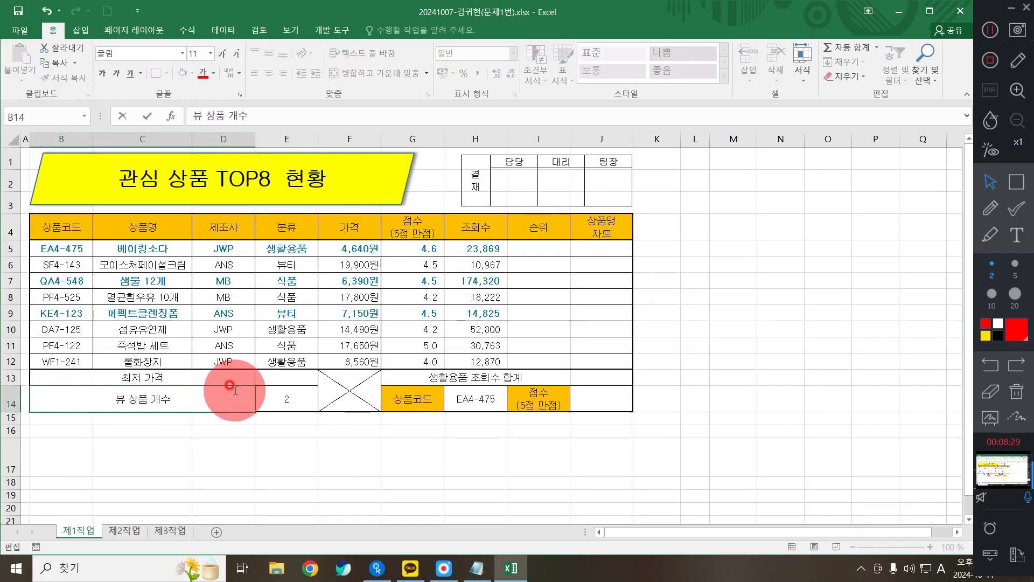
type("티")
key("Return")
- Review the arguments of the COUNTIF formula in cell E14 without changing it
double_click(289, 393)
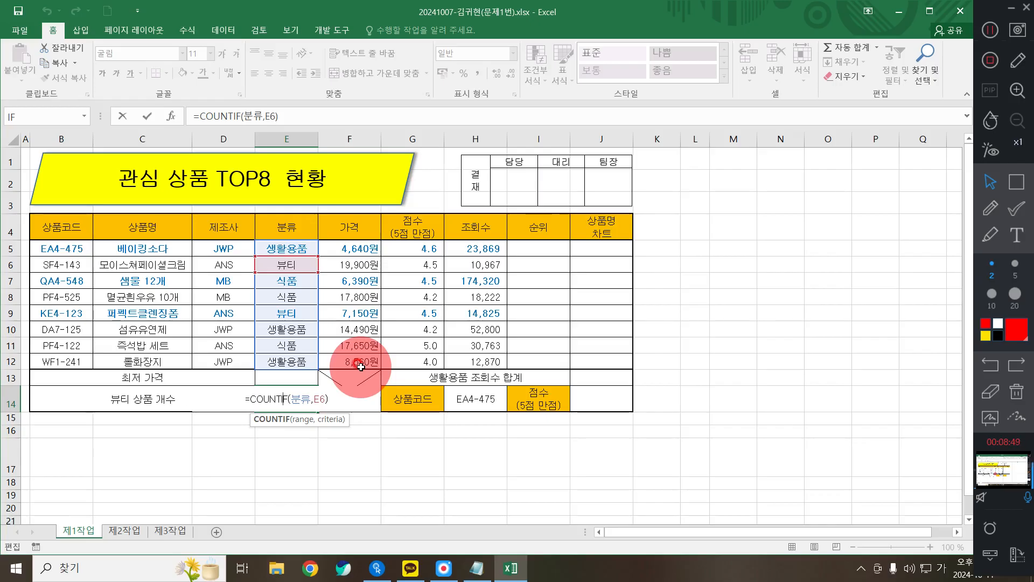
key("Return")
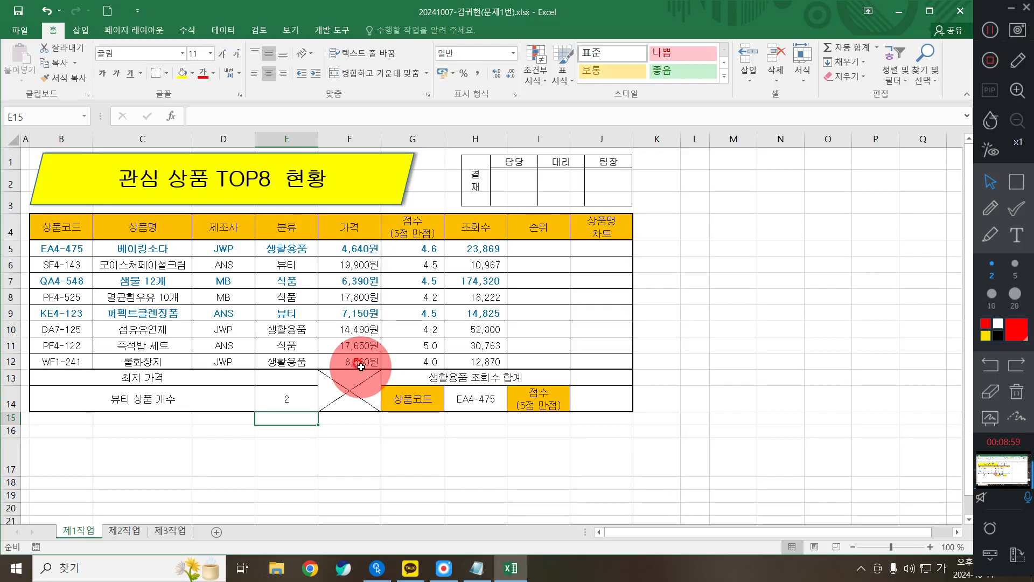
left_click(289, 399)
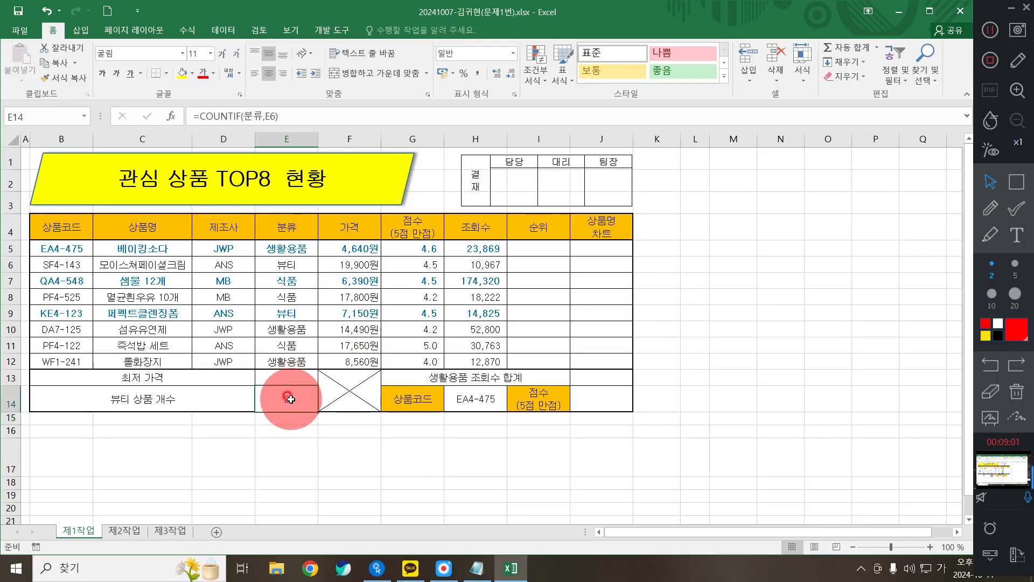
- Draw a large red ampersand beside the table with the annotation pen at thickness 5
left_click(990, 208)
left_click(1016, 264)
mouse_move(745, 371)
left_mouse_down()
mouse_move(644, 269)
mouse_move(730, 330)
left_mouse_up()
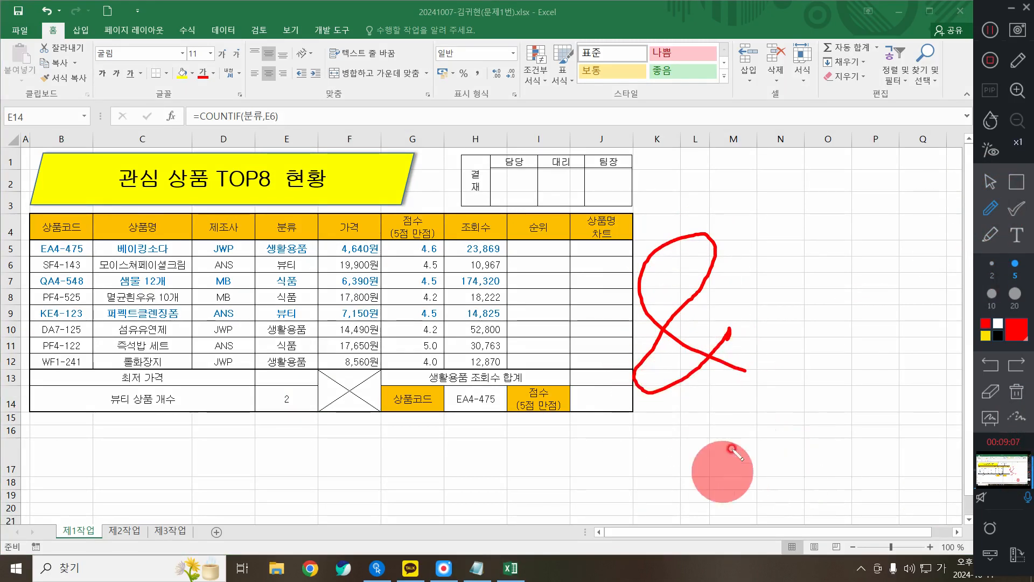
- Append &"개" to the COUNTIF formula in cell E14 so the count carries the unit 개
left_click(990, 182)
left_click(282, 398)
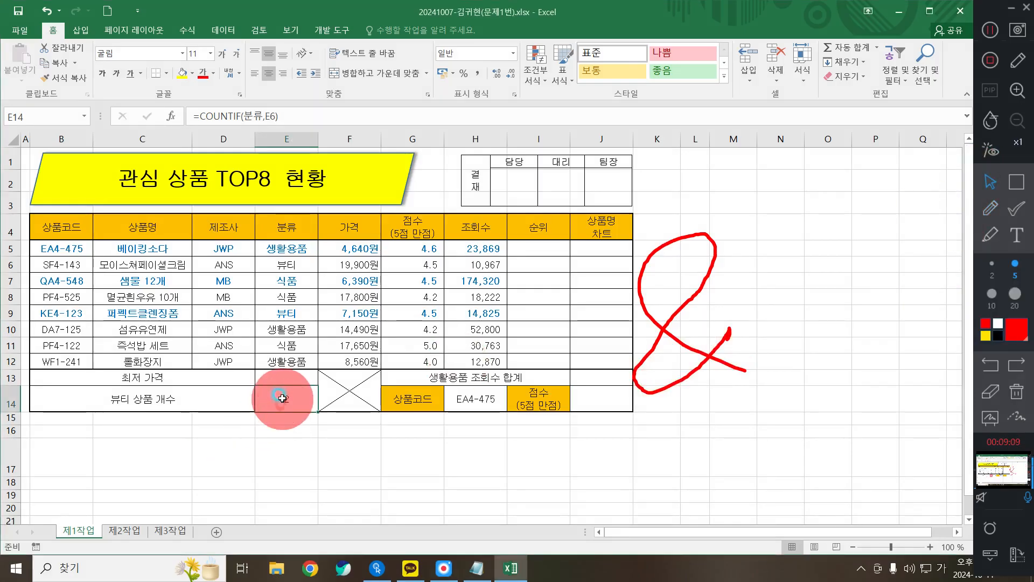
key("ctrl")
key("ctrl")
key("ctrl")
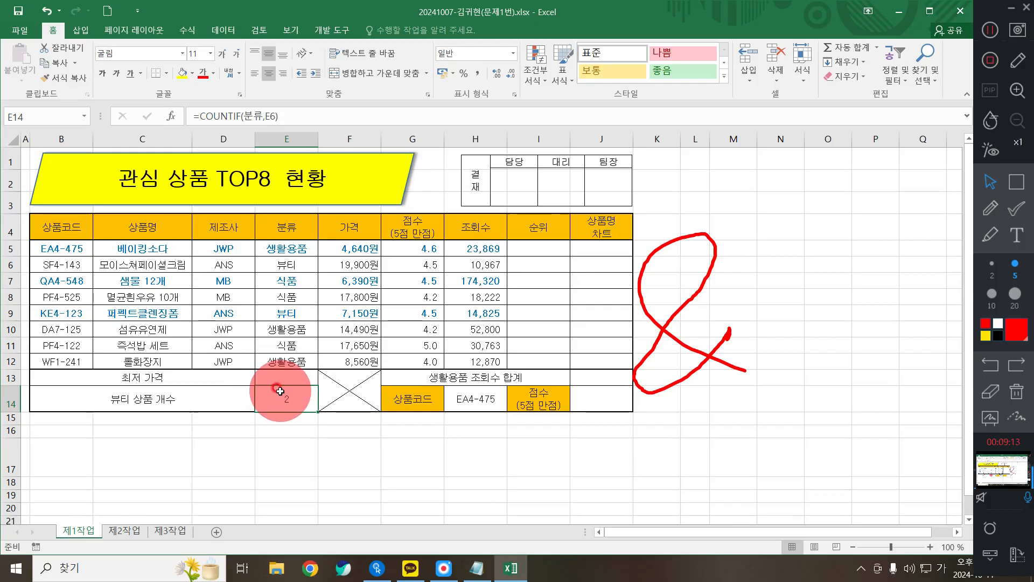
left_click(297, 115)
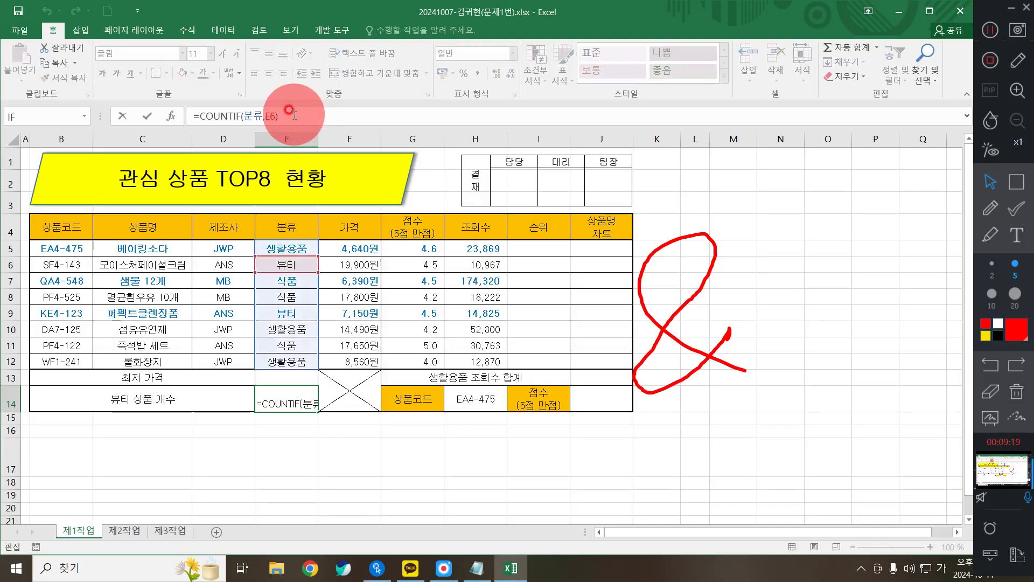
type("&")
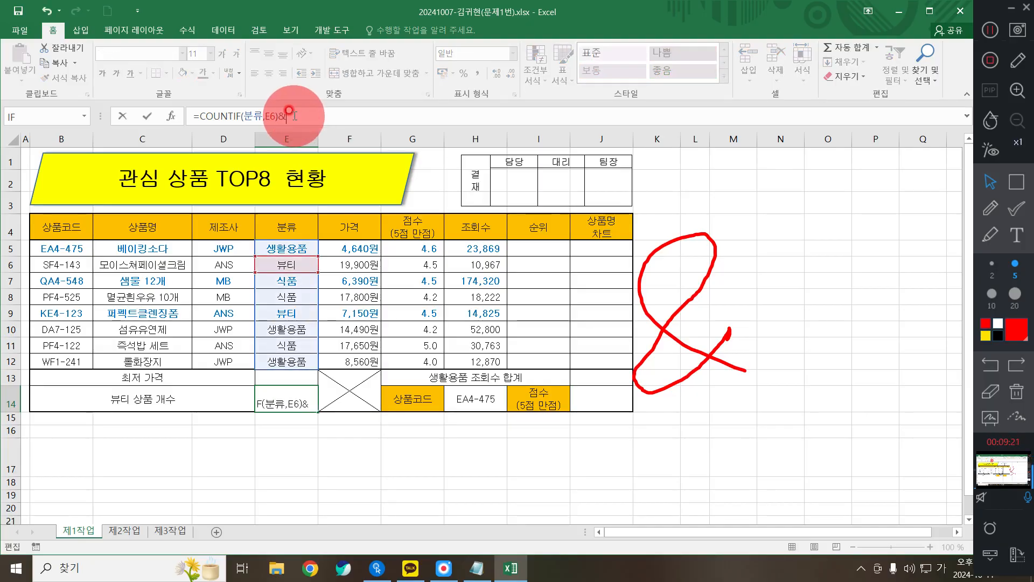
type("\"위\"")
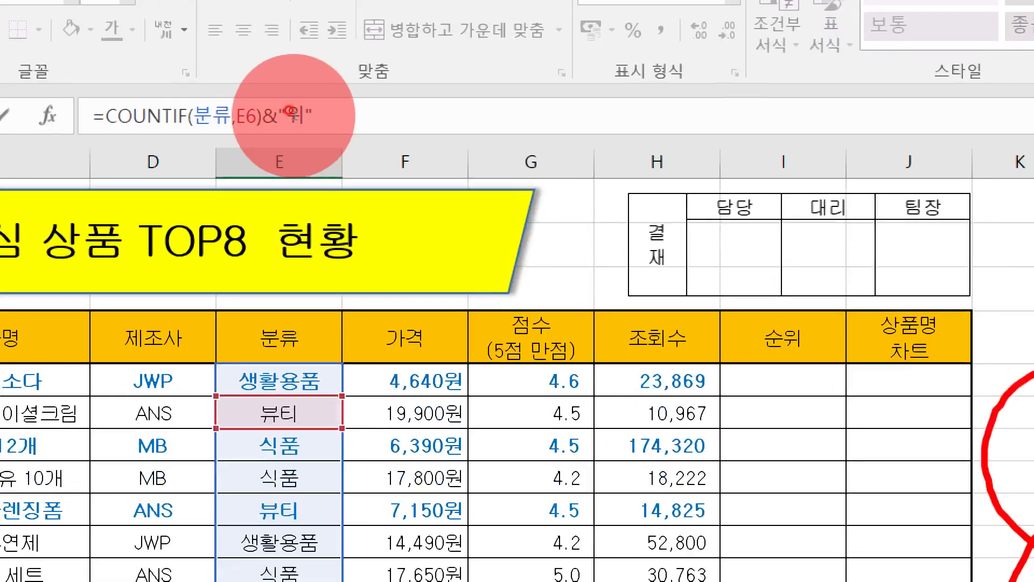
key("BackSpace")
key("BackSpace")
type("개\"")
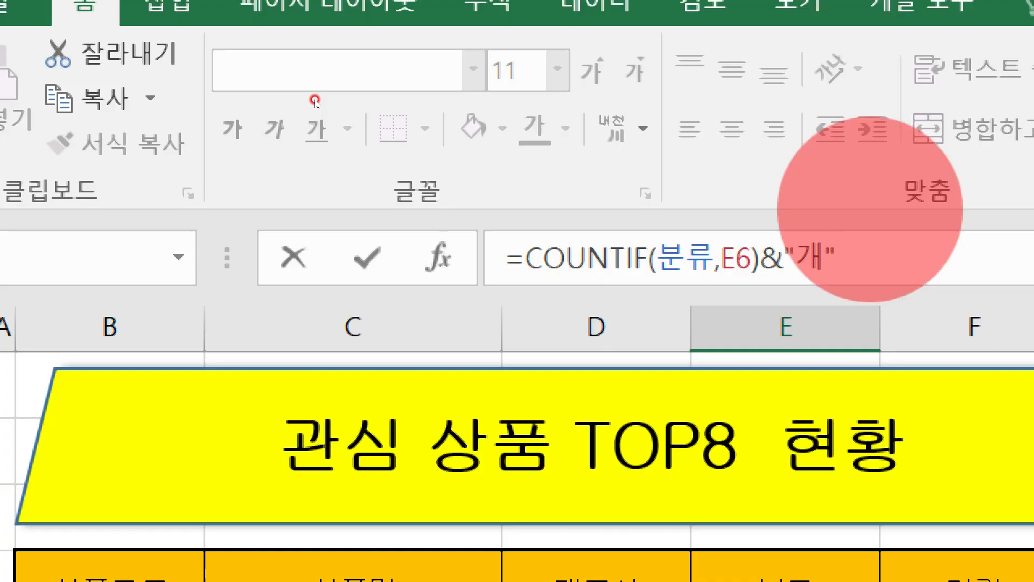
key("Return")
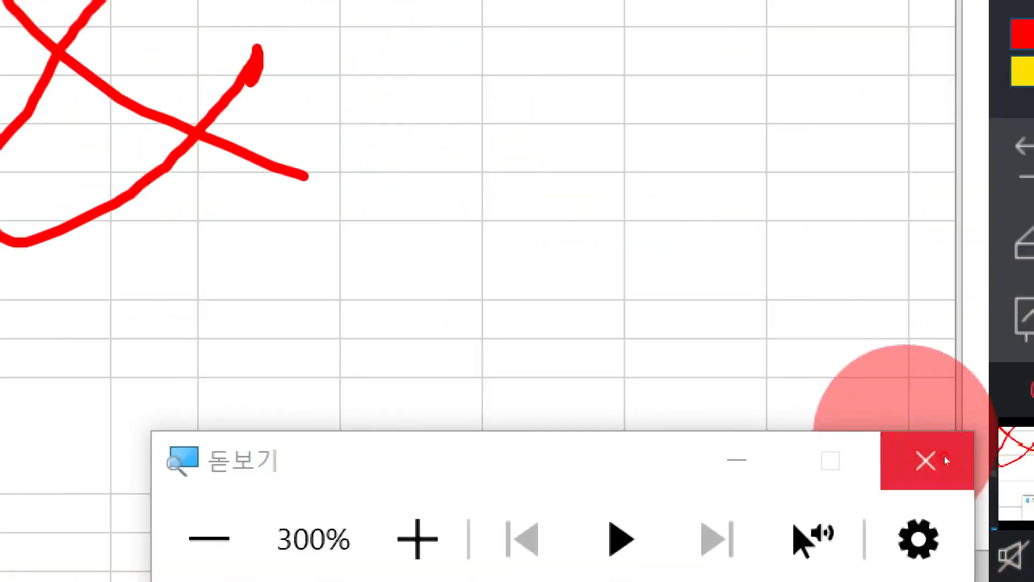
left_click(945, 456)
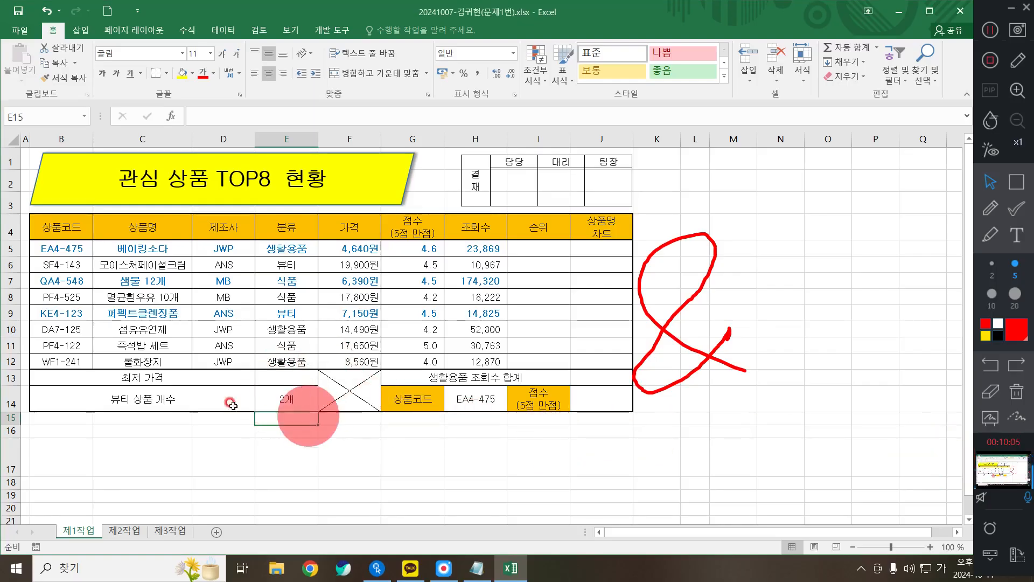
- Erase the old annotation and draw a red ampersand beside the table with two pairs of double quotation marks above it
left_click(1017, 392)
left_click(994, 204)
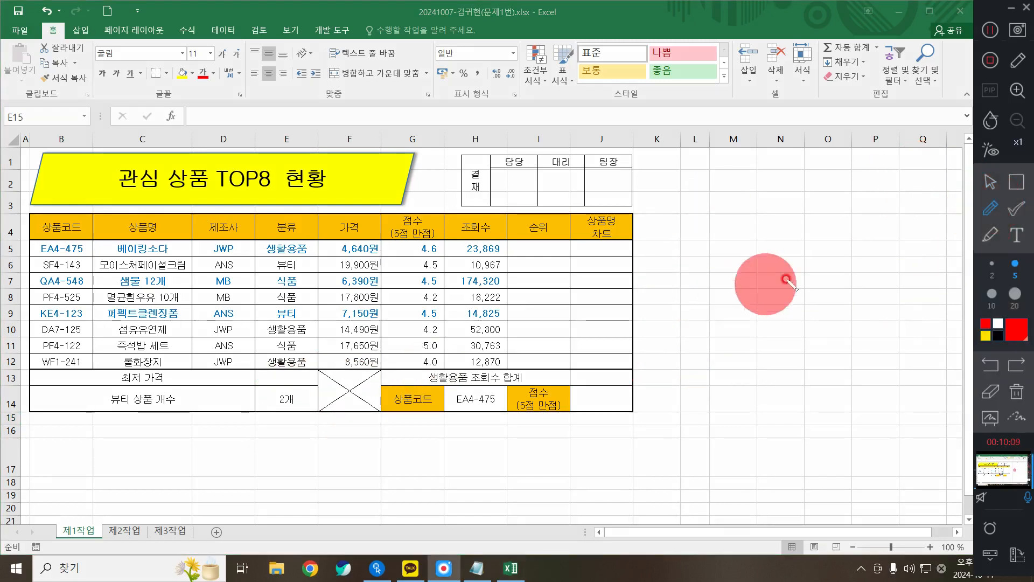
mouse_move(829, 356)
left_mouse_down()
mouse_move(792, 256)
mouse_move(792, 334)
mouse_move(835, 388)
mouse_move(830, 359)
left_mouse_up()
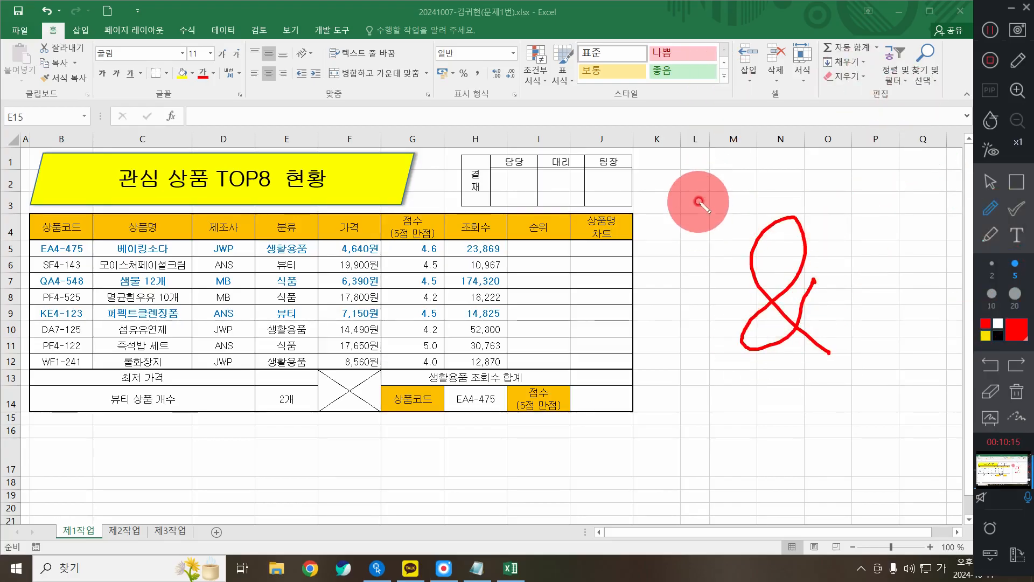
mouse_move(821, 207)
left_mouse_down()
mouse_move(833, 203)
mouse_move(834, 217)
left_mouse_up()
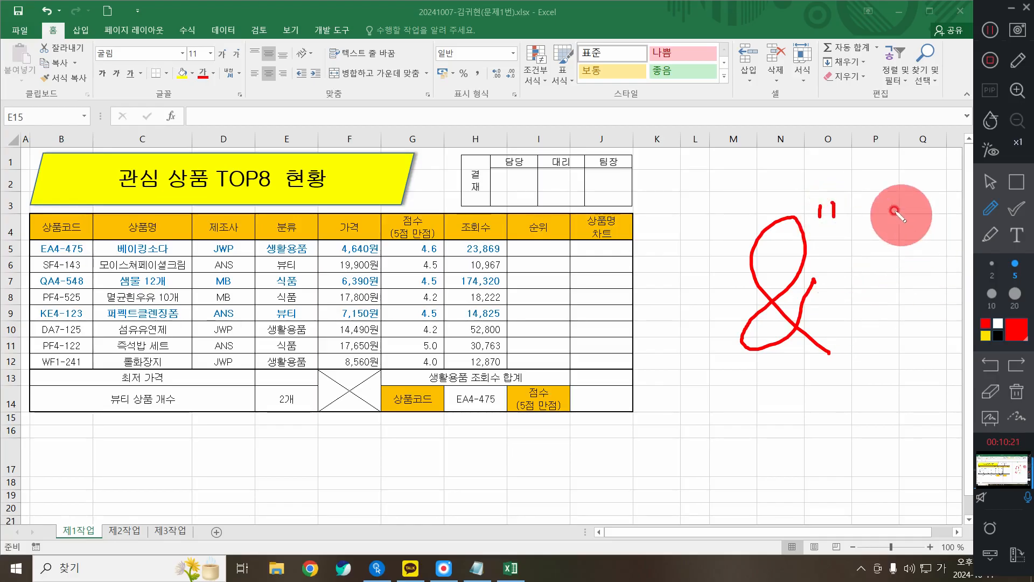
left_click_drag(879, 220, 891, 208)
left_click_drag(903, 207, 900, 221)
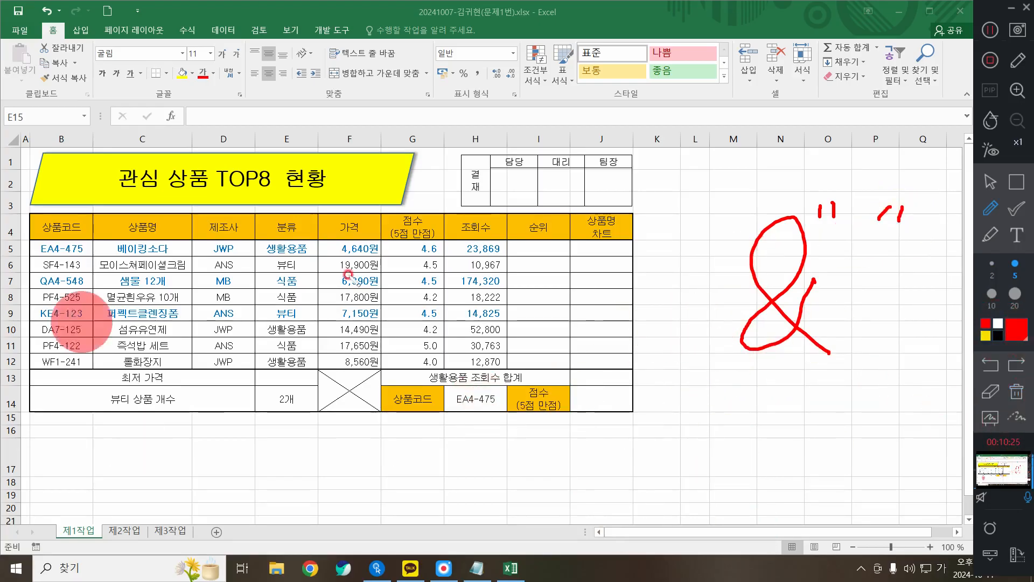
- Handwrite a large red 개 followed by further pen strokes beneath the ampersand
left_click_drag(609, 418, 638, 467)
mouse_move(699, 380)
left_mouse_down()
mouse_move(678, 477)
mouse_move(724, 447)
left_mouse_up()
left_click_drag(731, 399, 712, 495)
mouse_move(763, 438)
left_mouse_down()
mouse_move(782, 469)
mouse_move(827, 461)
mouse_move(750, 464)
mouse_move(740, 435)
mouse_move(772, 435)
left_mouse_up()
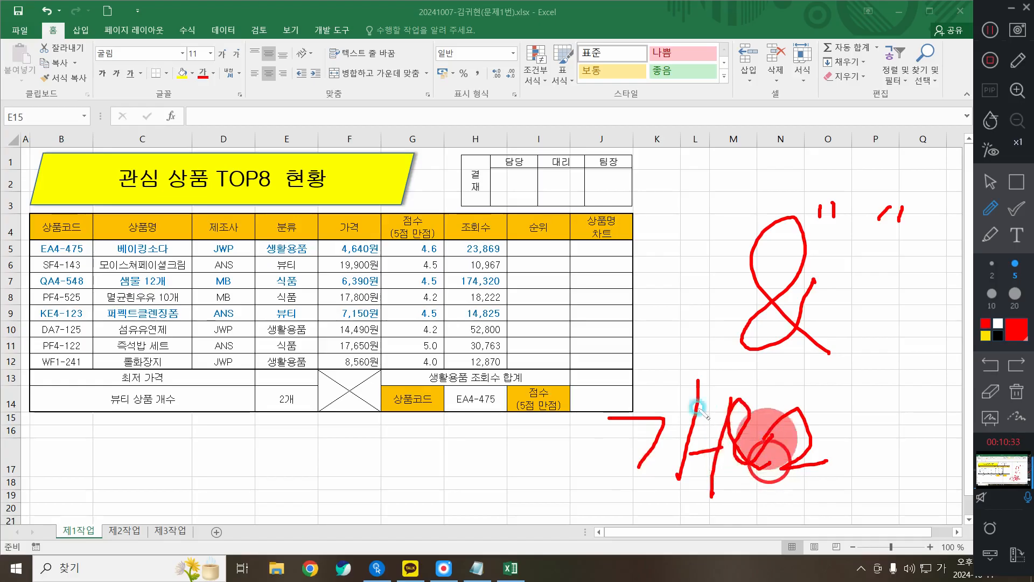
left_click(633, 375)
- Erase all pen annotations, return to the normal pointer and select cell M8
left_click(1014, 387)
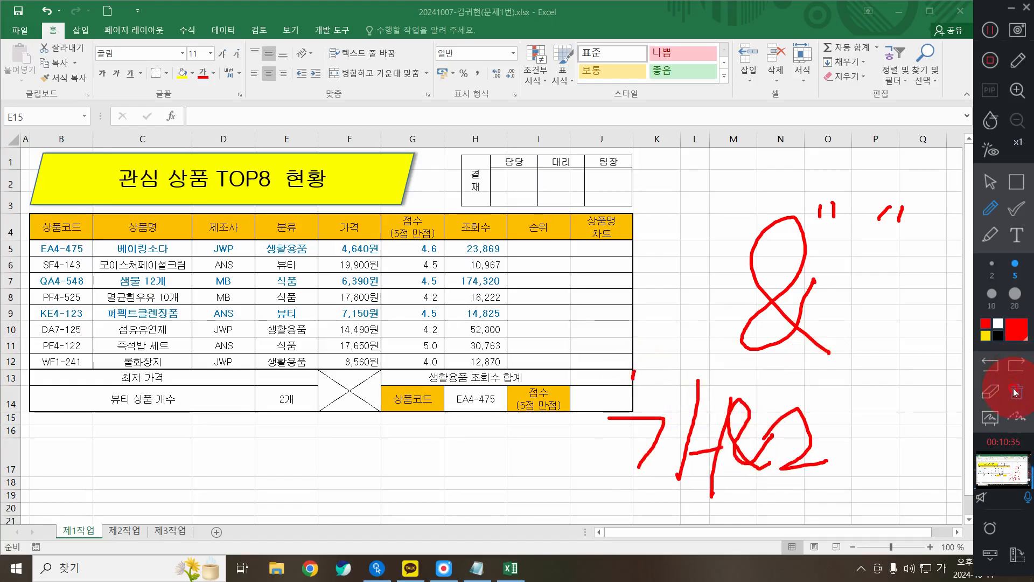
left_click(991, 182)
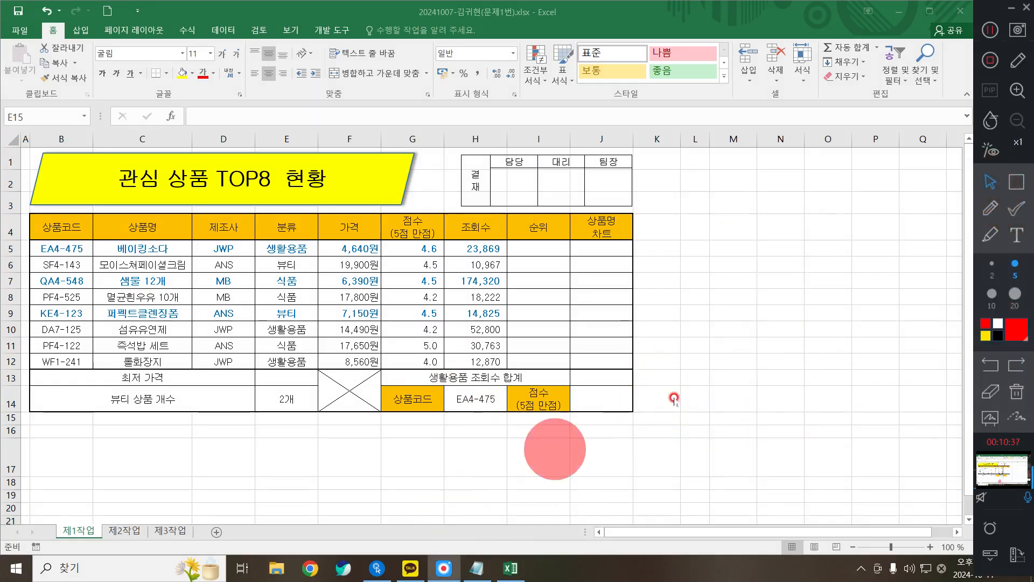
left_click(745, 298)
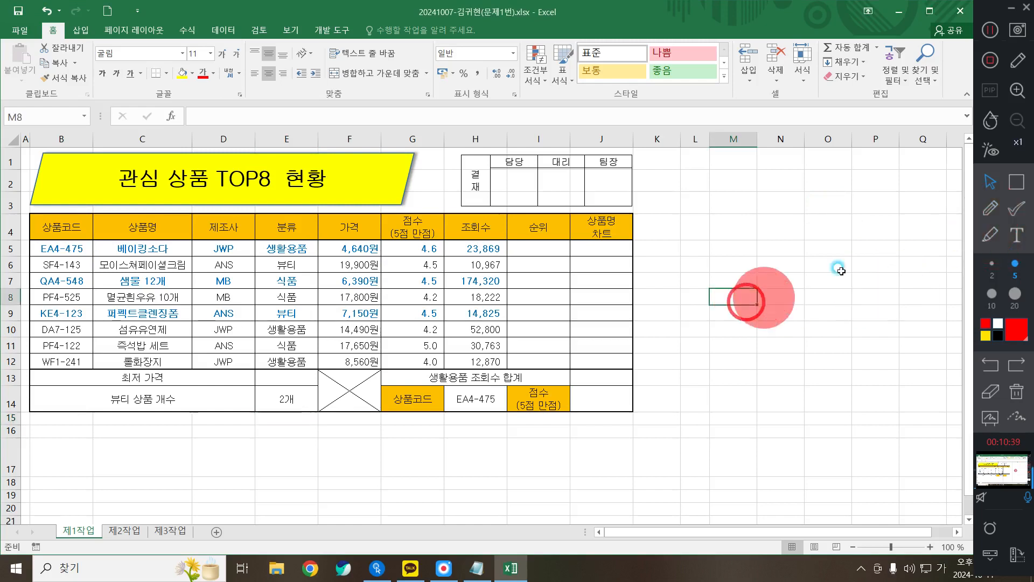
- Add a red size 40 text annotation reading 권 2개수 beside the table and start a second line in it
left_click(1017, 235)
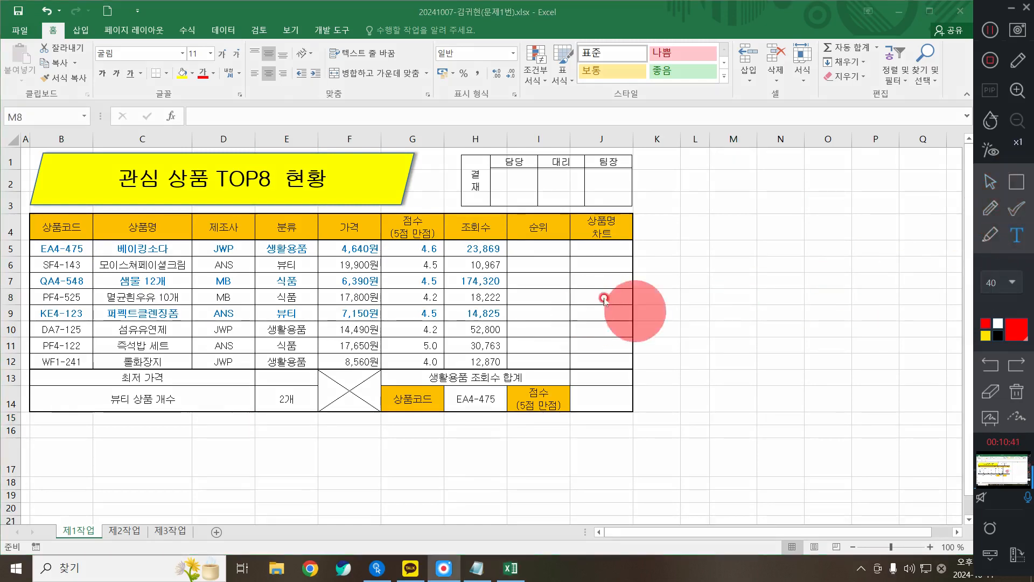
left_click(654, 301)
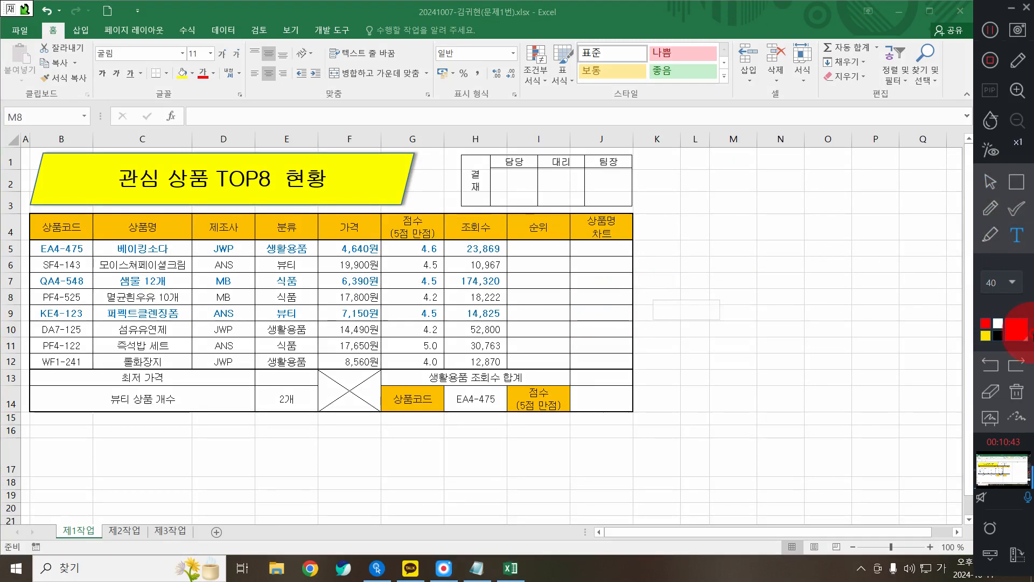
left_click(660, 321)
left_click(678, 245)
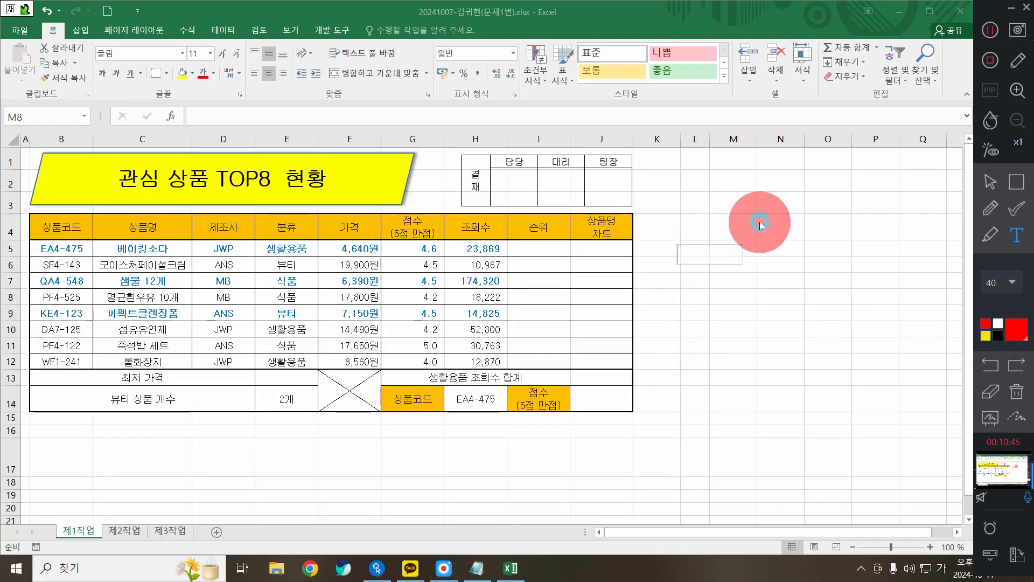
type("권 2")
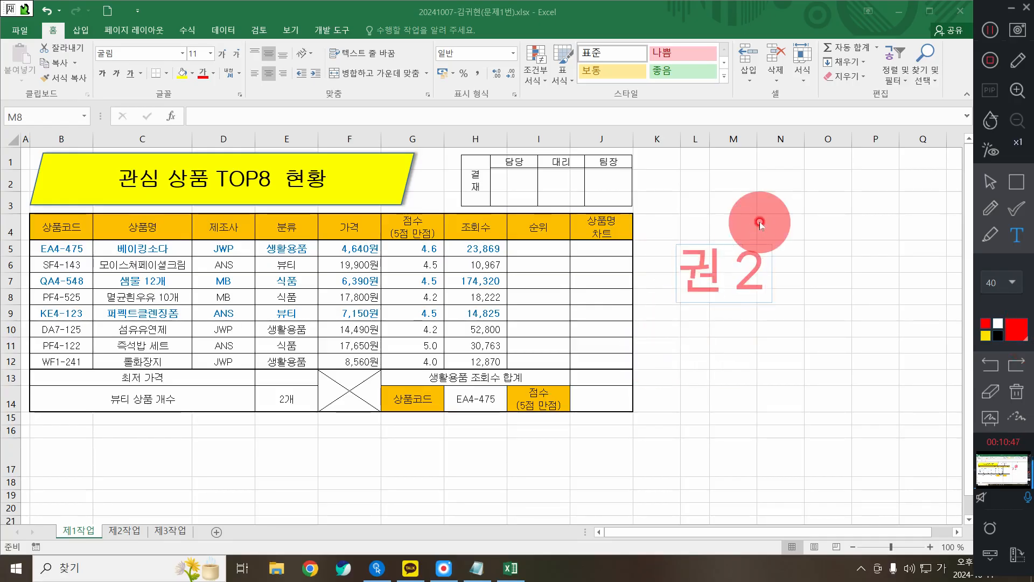
type("개수")
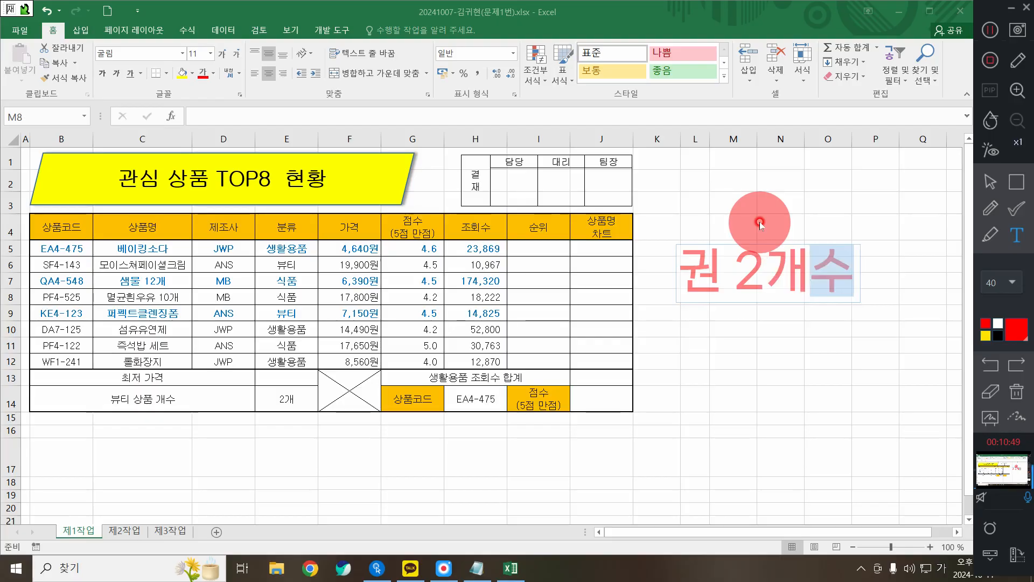
key("Return")
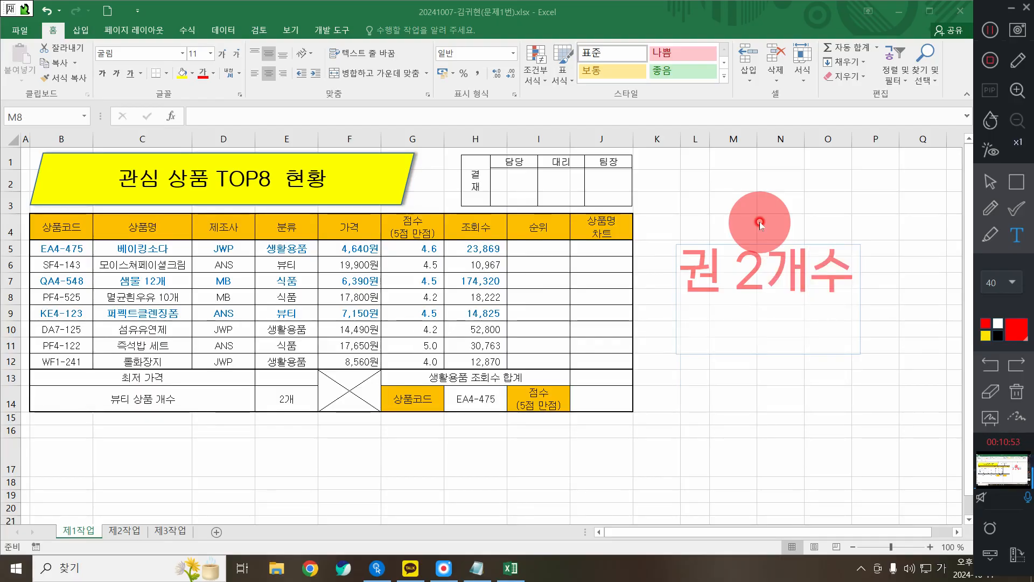
- Begin the second line of the text annotation with "권, correcting the mistyped characters
type("스ㅏㅓ")
key("BackSpace")
key("BackSpace")
key("BackSpace")
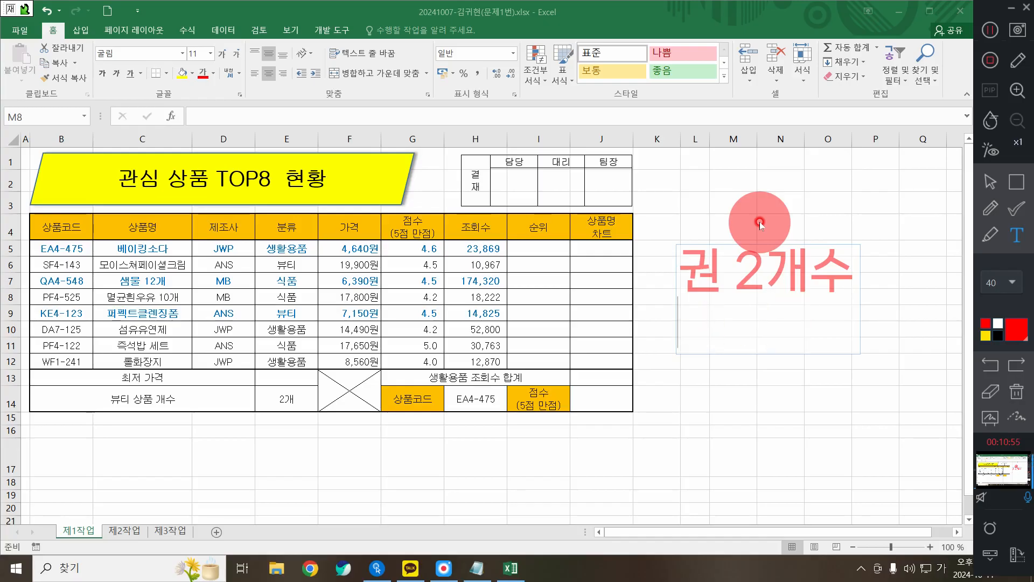
type("\"쉬")
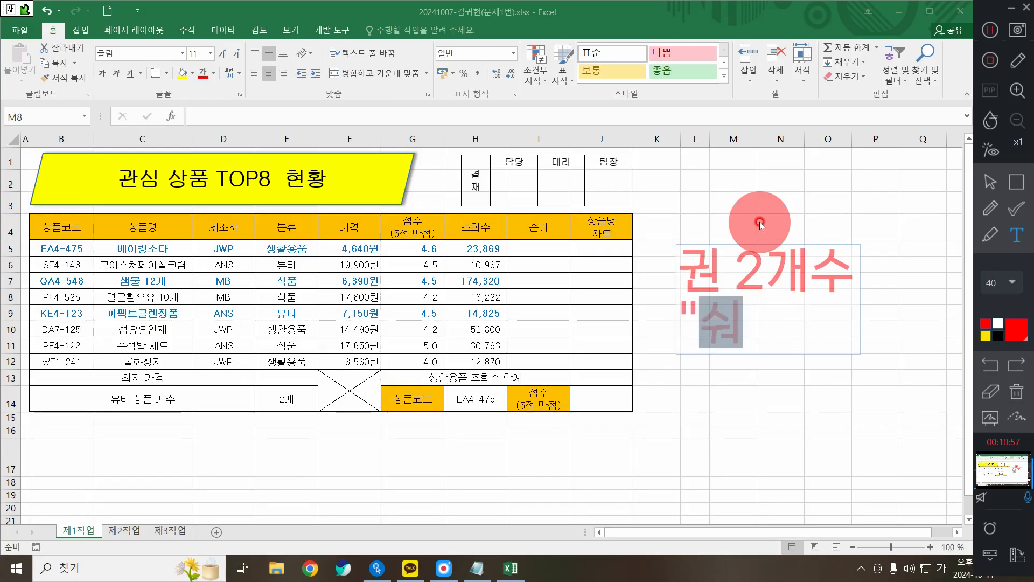
key("BackSpace")
key("BackSpace")
key("BackSpace")
type("수")
key("BackSpace")
key("BackSpace")
type("스")
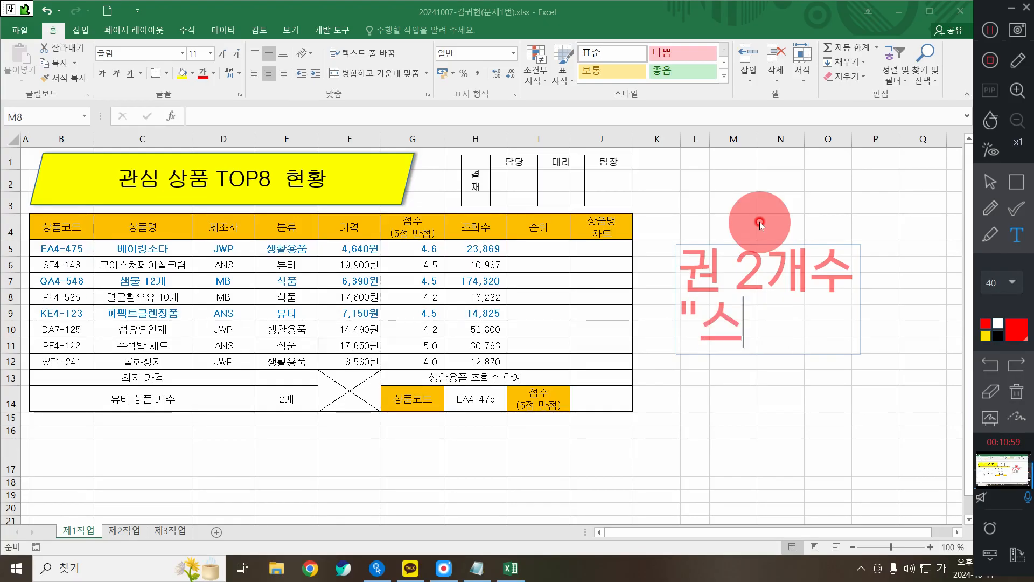
key("BackSpace")
key("BackSpace")
type("권")
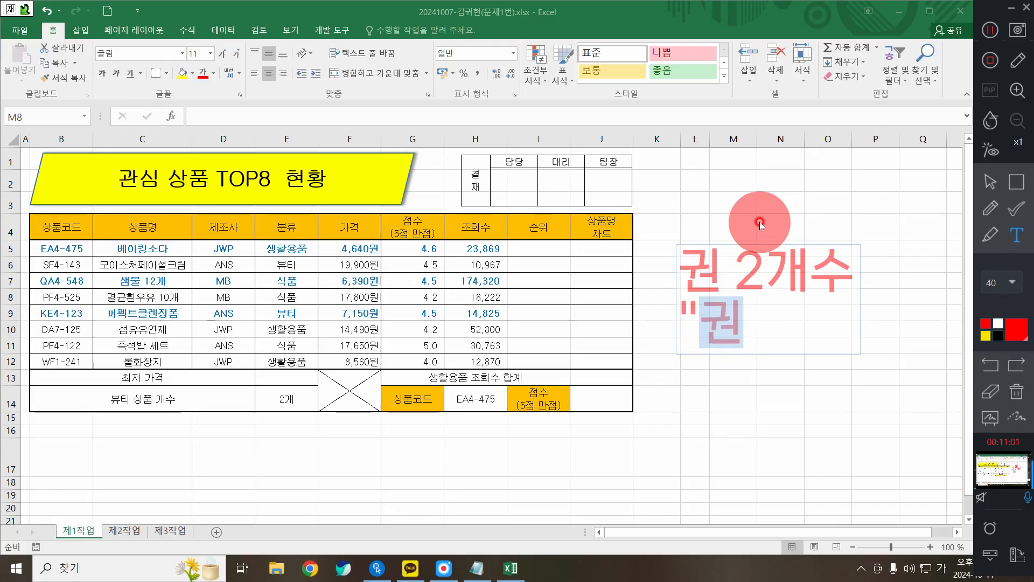
- Complete the annotation's second line as "권"& 함수&"개수" and move the text over the table so it fits
type("\"& 함수")
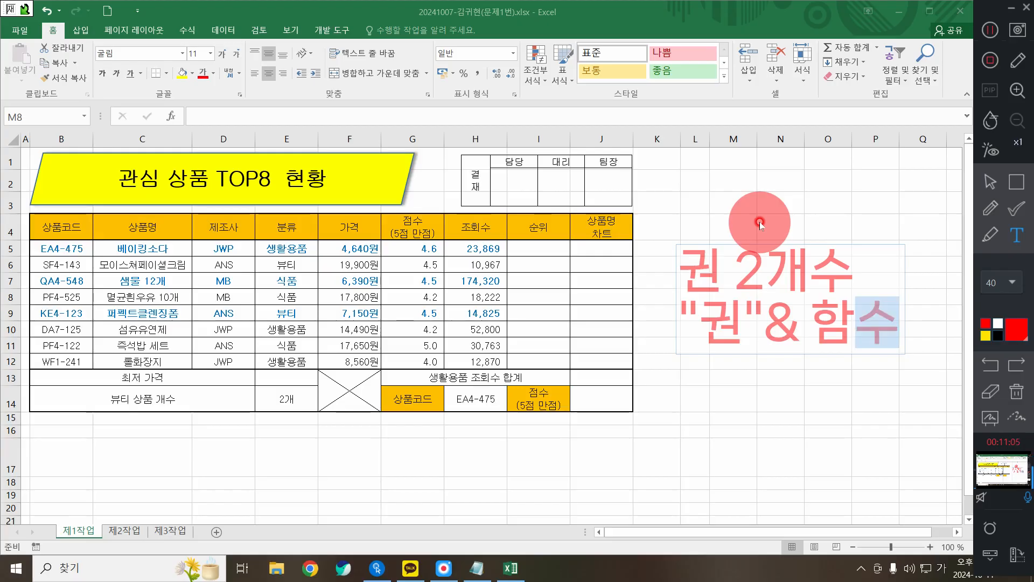
type("&")
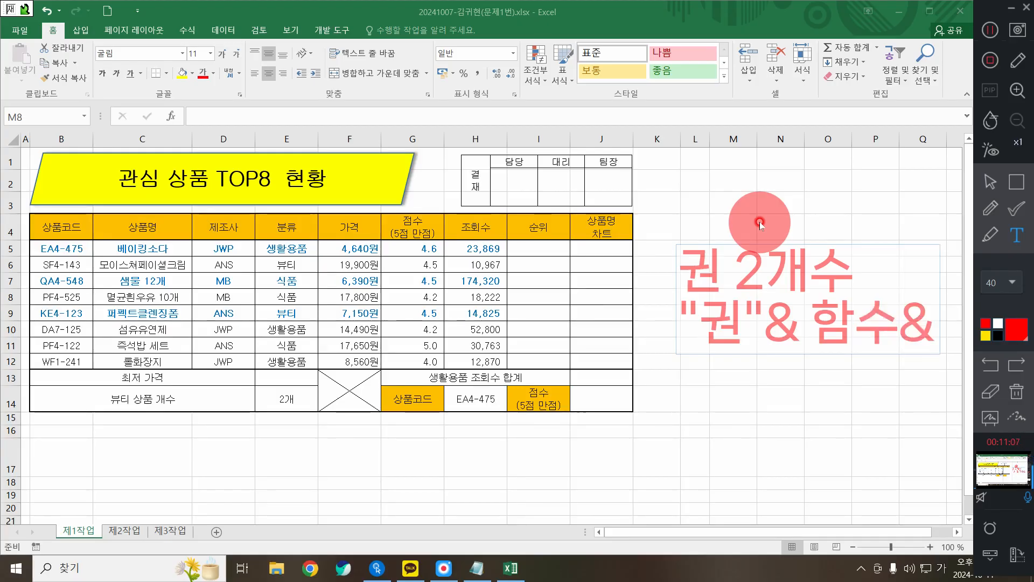
type("\"개")
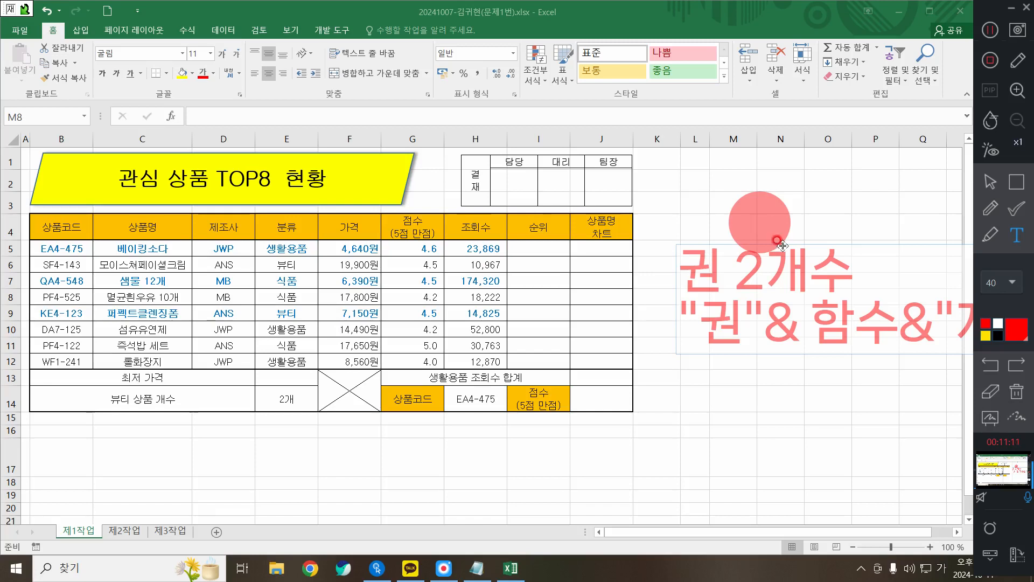
type("수\"")
left_click(773, 410)
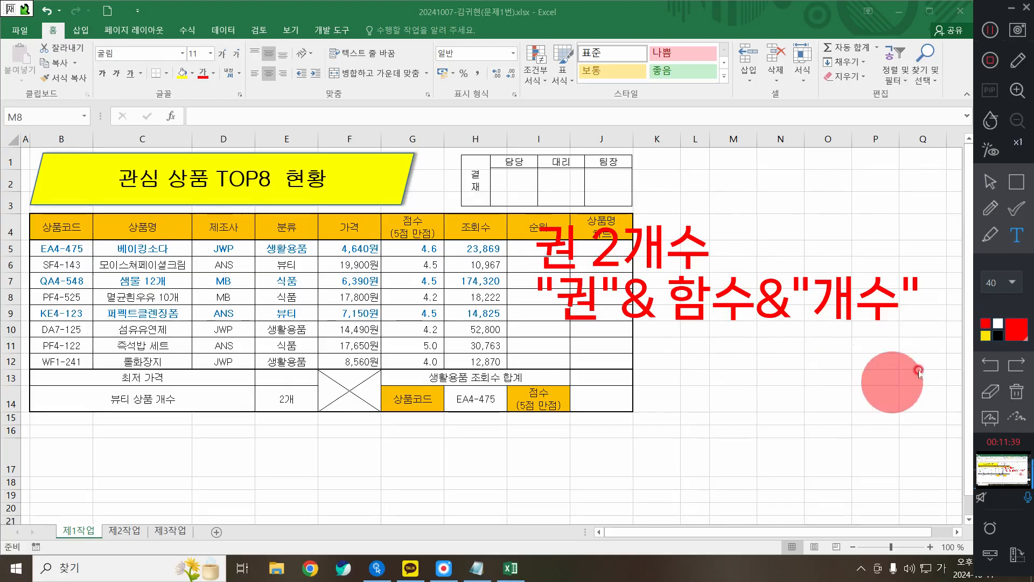
- Erase the text annotation and return to the normal pointer on the worksheet
left_click(1017, 392)
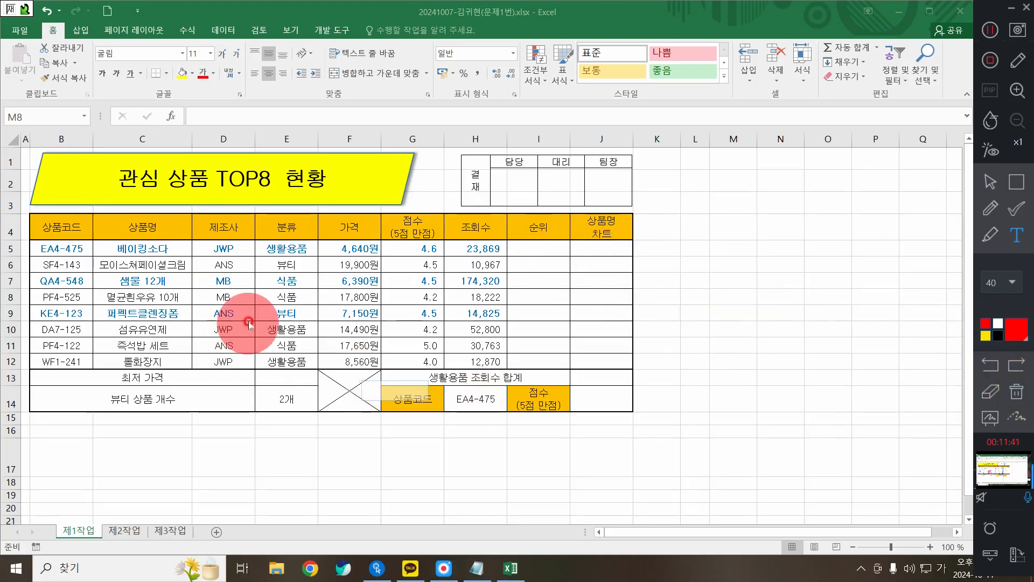
left_click(990, 181)
left_click(588, 377)
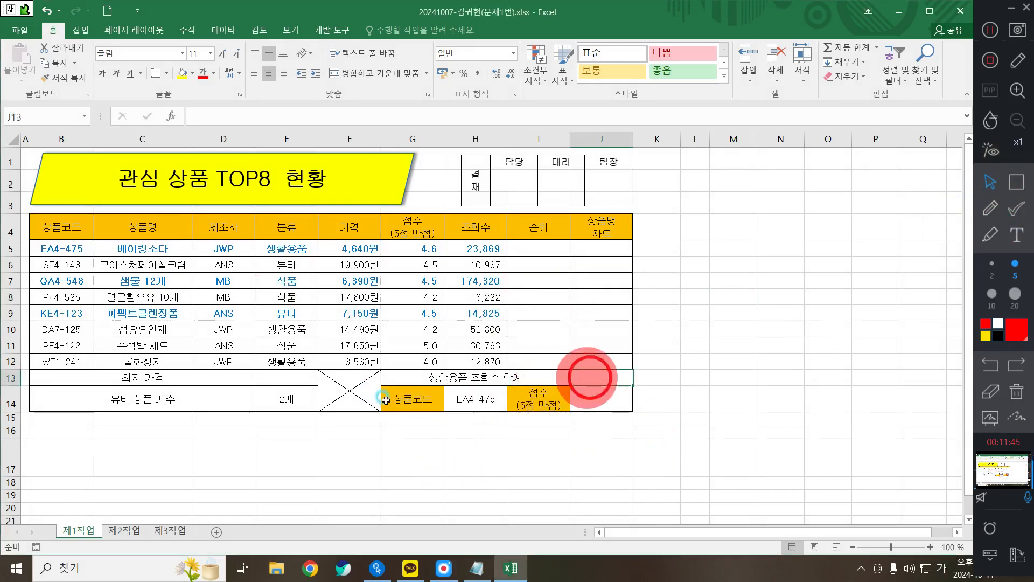
- Calculate the lowest price in cell E13 with the formula =MIN(F5:F12), replacing the mistakenly chosen MID function
left_click(285, 379)
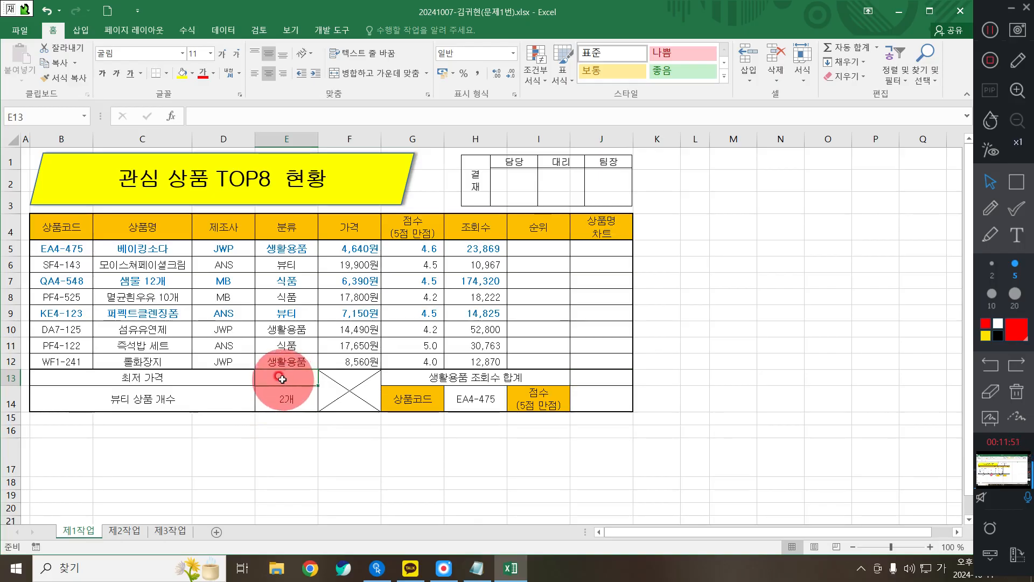
type("=")
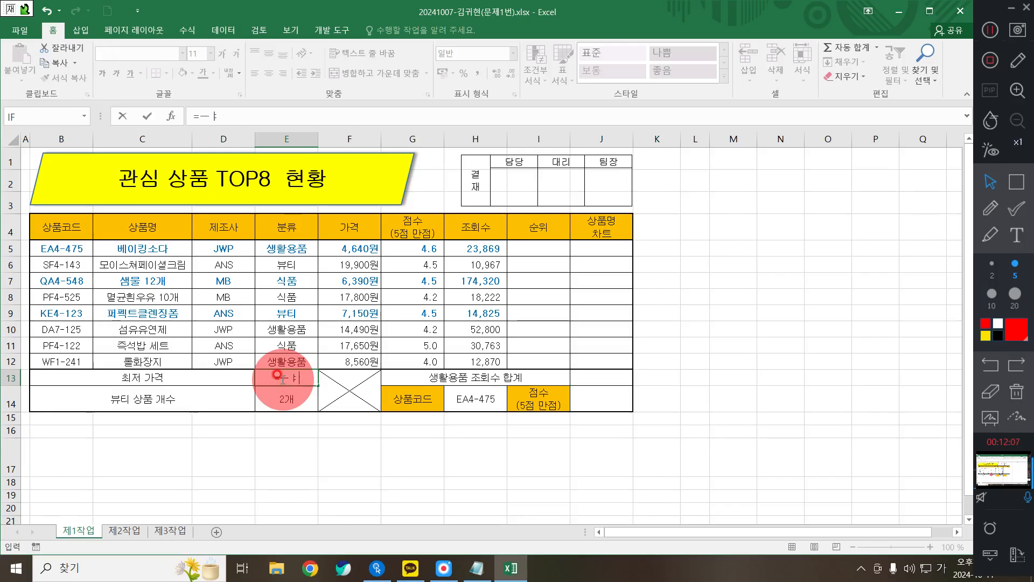
type("MID(")
key("Tab")
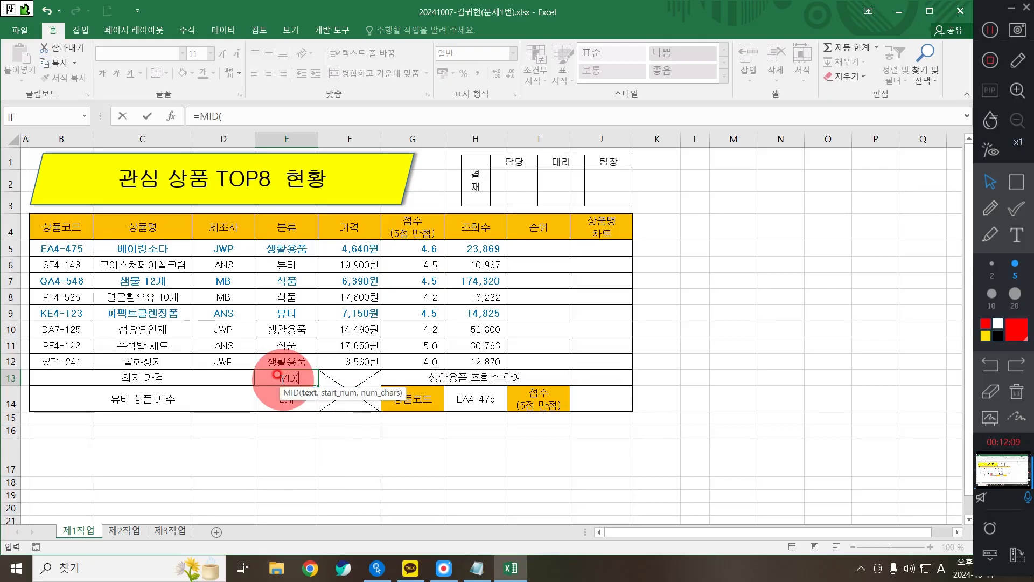
key("BackSpace")
key("BackSpace")
type("n")
key("Tab")
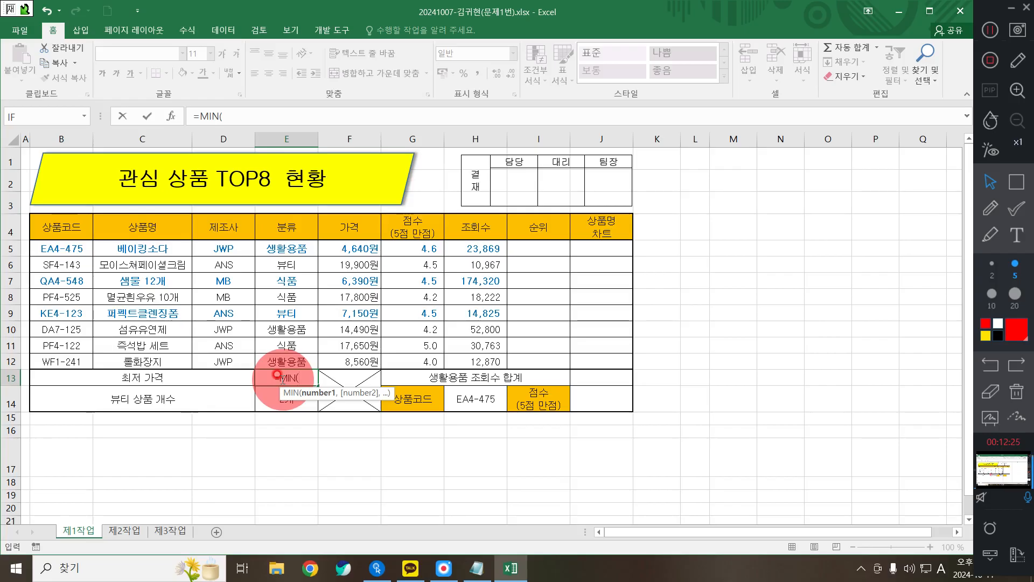
left_click_drag(366, 246, 340, 357)
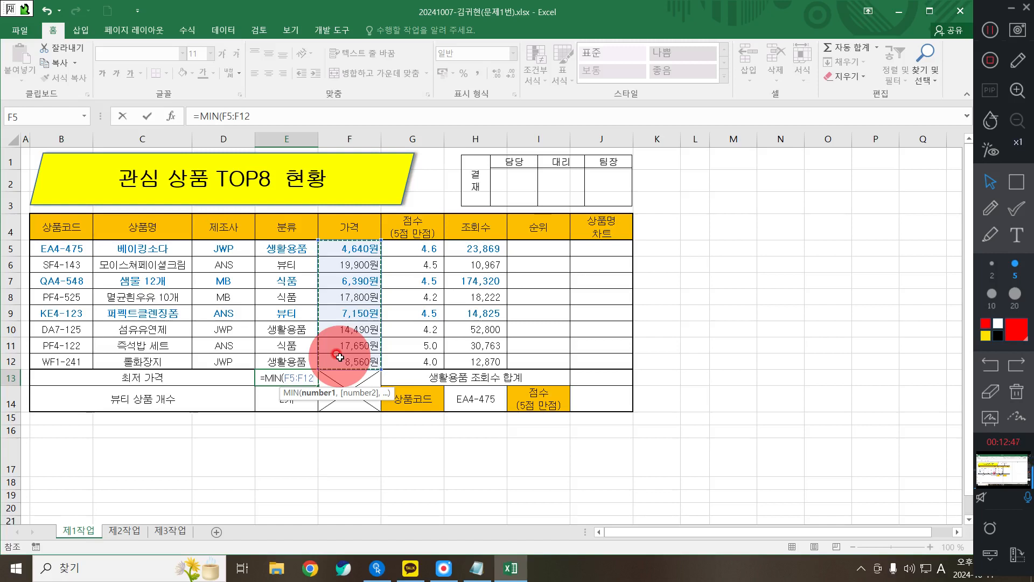
key("Return")
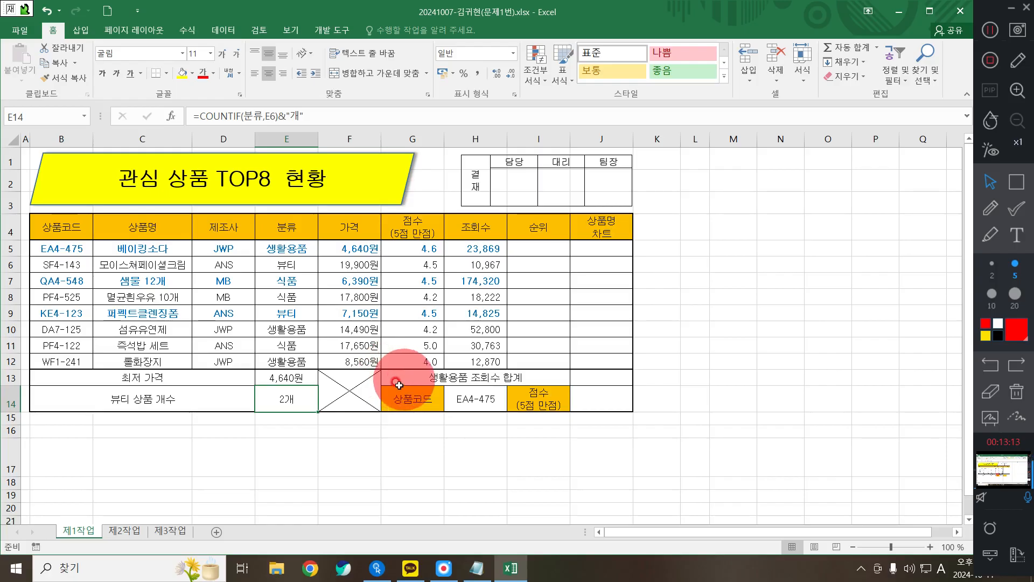
left_click(284, 376)
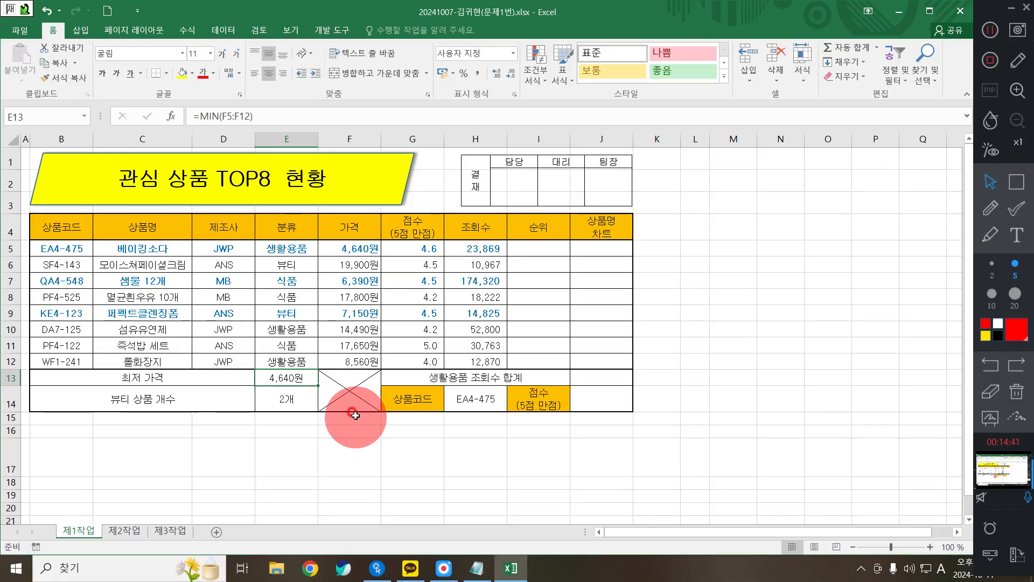
- Switch to Notepad, clear its existing text and start the first line with REPT
left_click(472, 568)
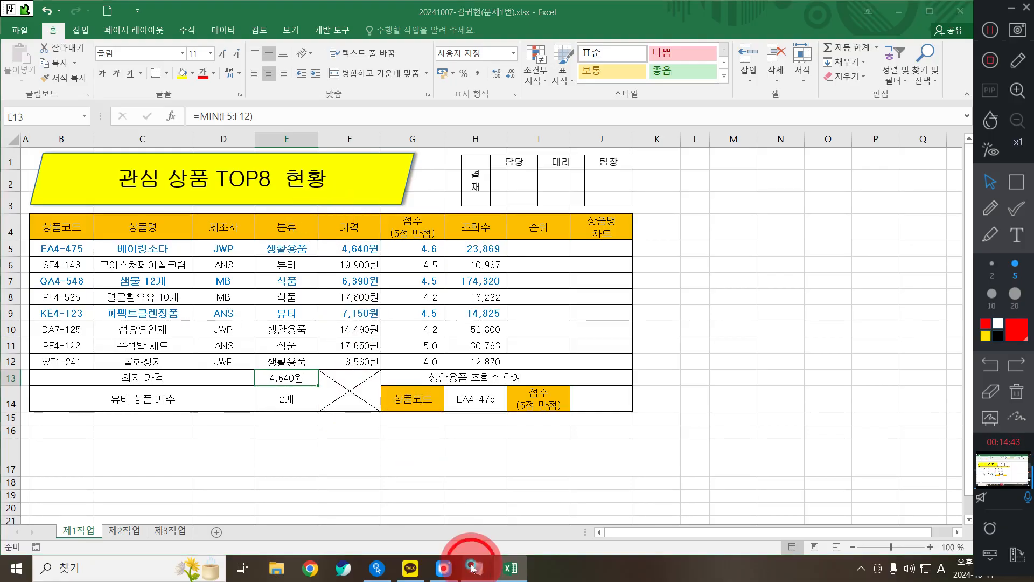
key("ctrl+a")
key("Delete")
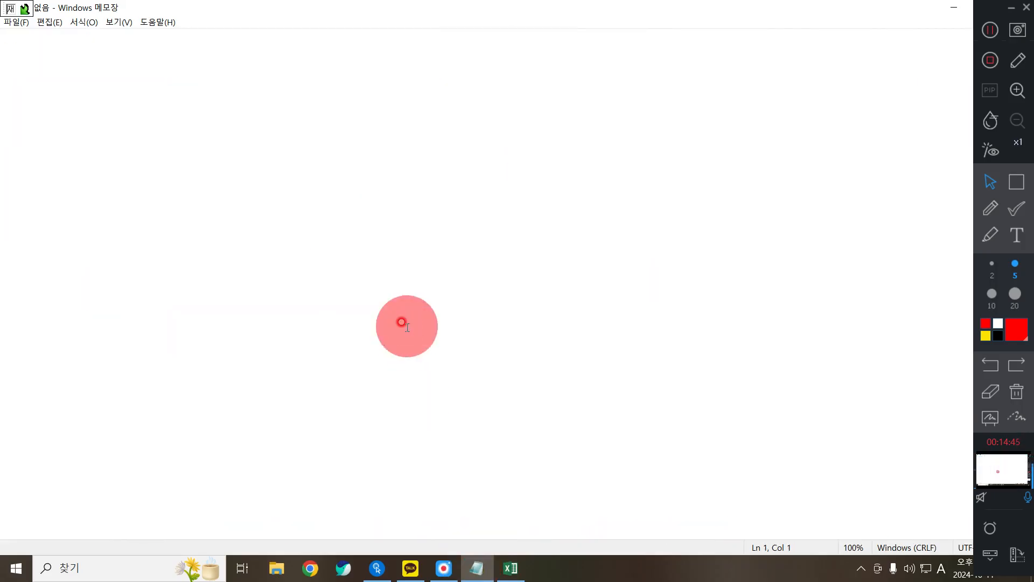
type("r")
key("Hangul")
key("BackSpace")
type("ㄱ")
key("BackSpace")
key("Hangul")
type("REPT")
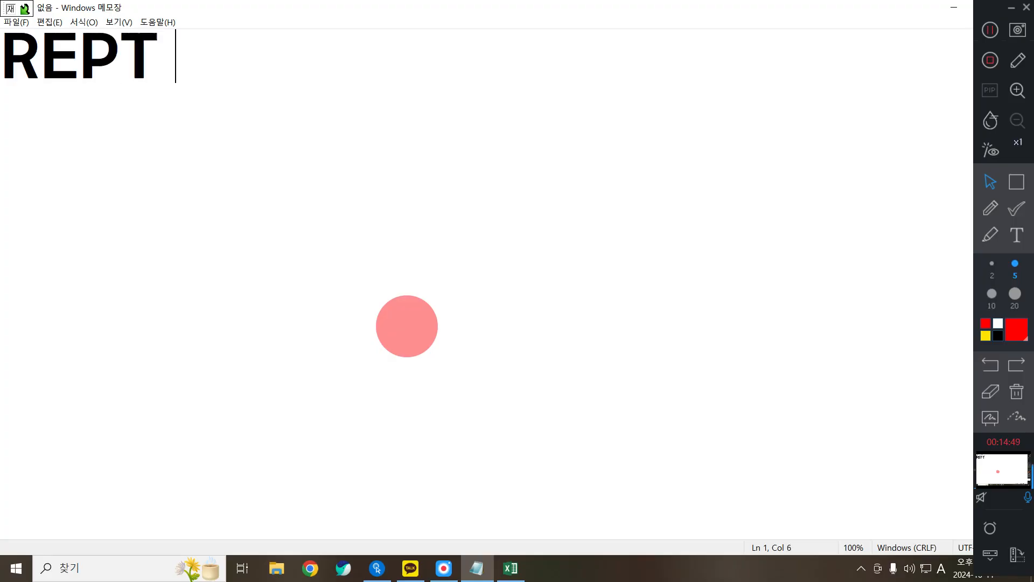
- Complete the function example as REPT(철,2) = 철철 and end the line
type("(CJ")
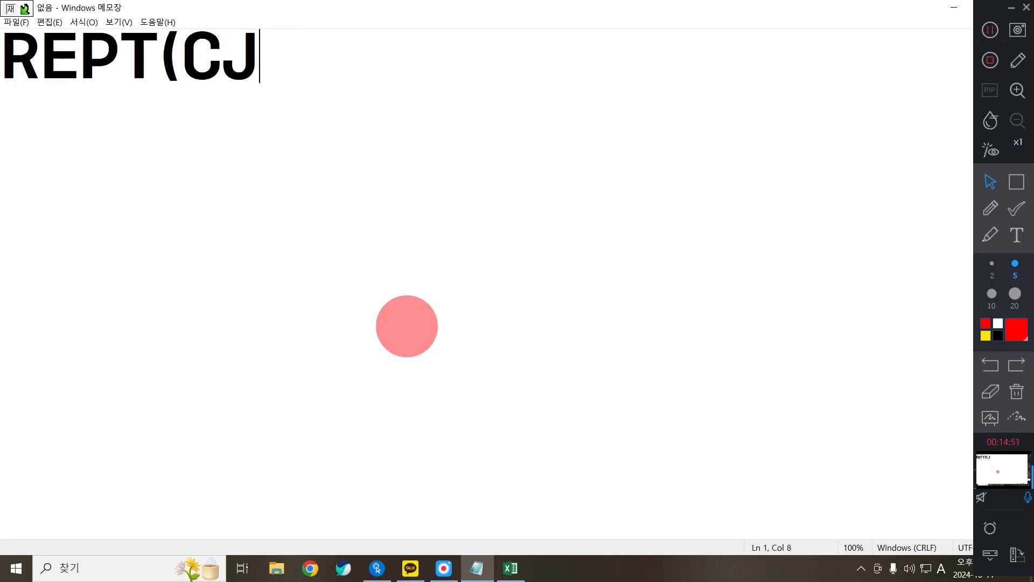
key("BackSpace")
key("BackSpace")
key("Hangul")
type("철,2)")
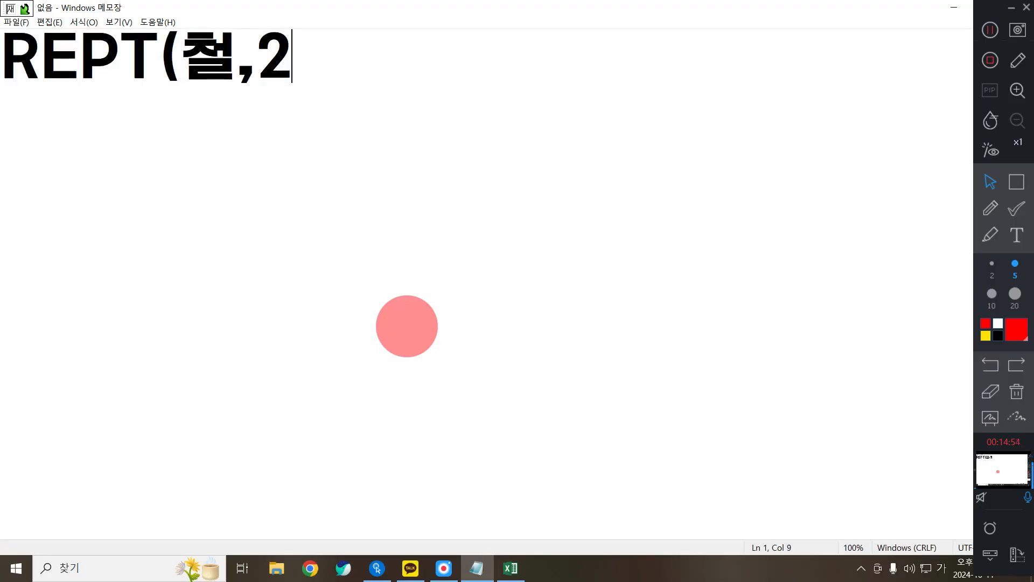
key("Return")
key("BackSpace")
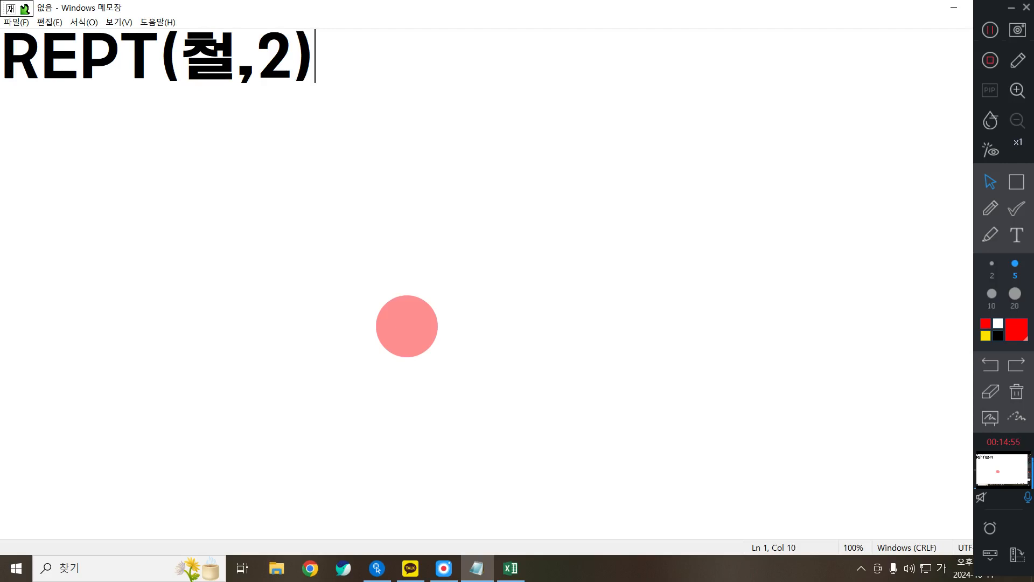
type("= 철철")
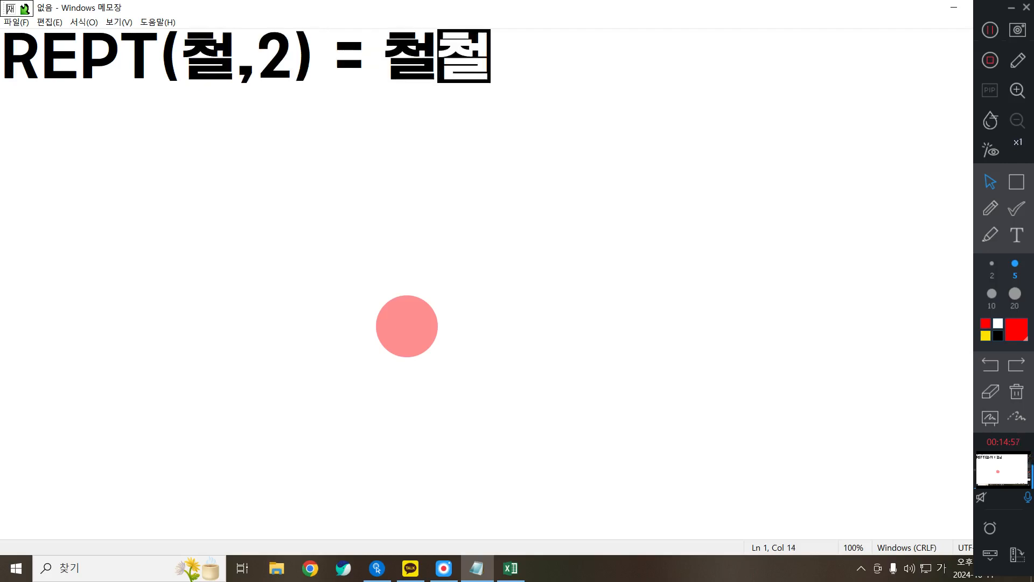
key("Return")
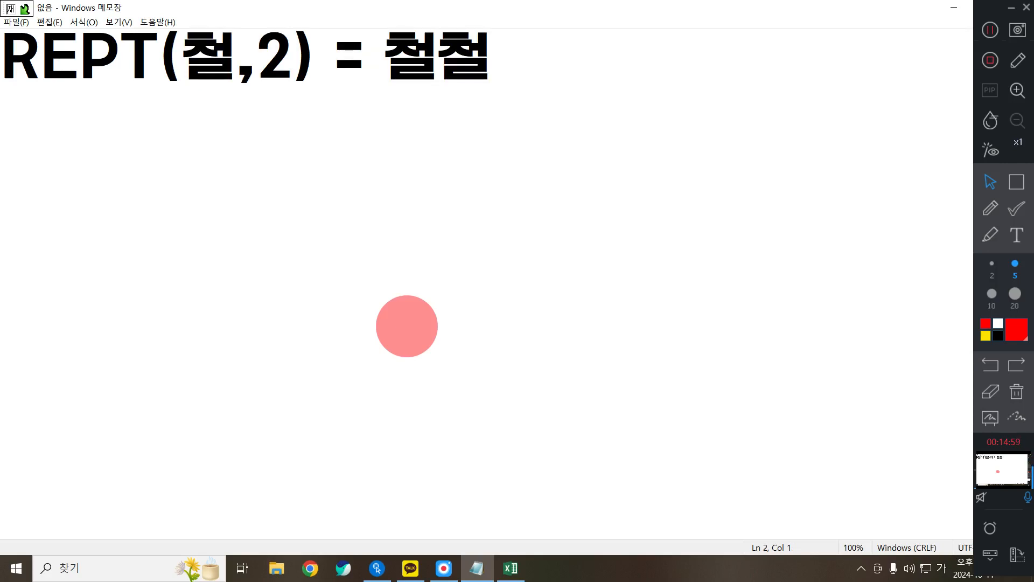
- Insert a line above the REPT example and begin it with REPT(, removing the mistyped characters
key("Up")
key("Return")
key("Up")
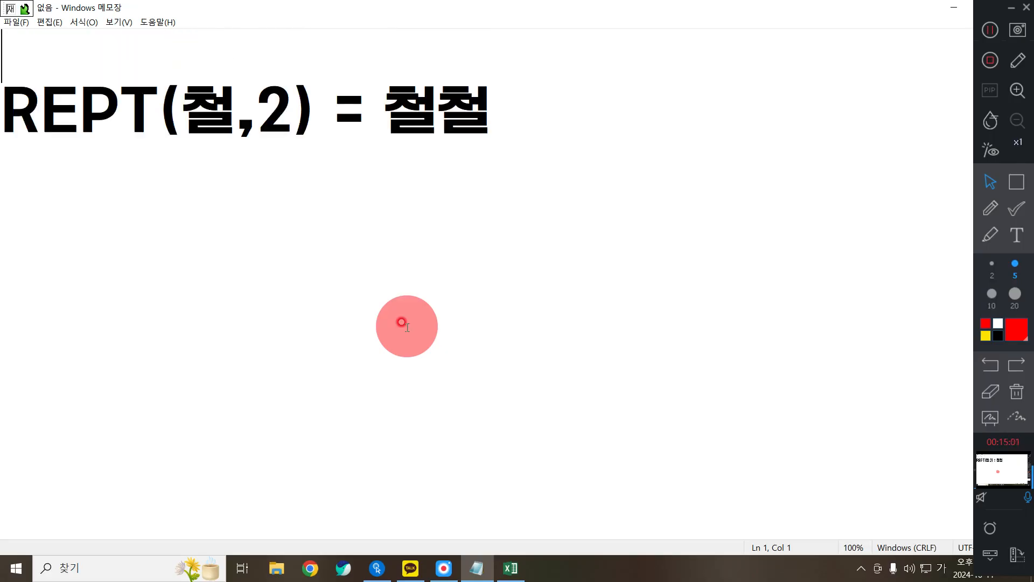
key("Hangul")
type("REPT (")
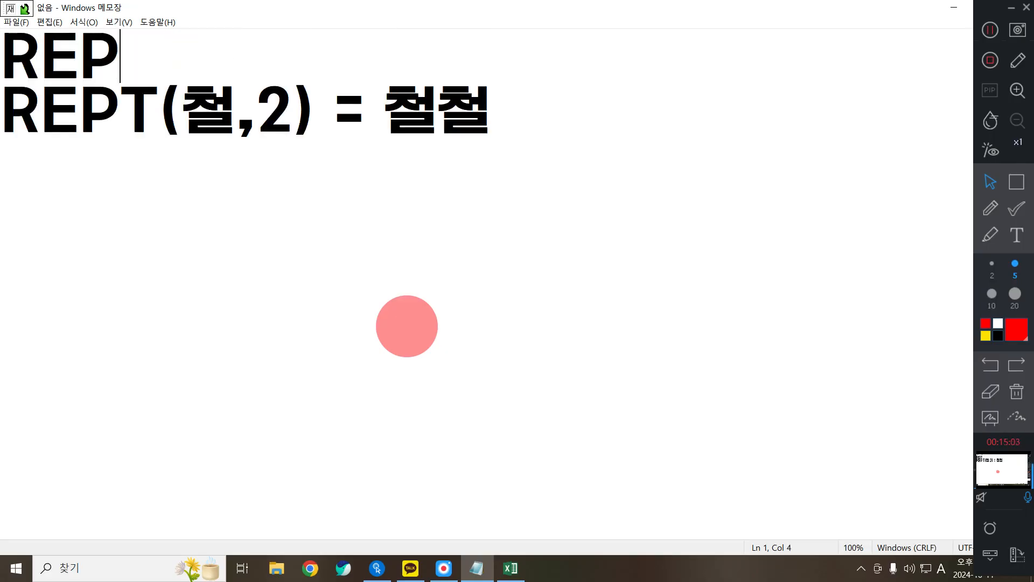
key("Hangul")
key("BackSpace")
key("BackSpace")
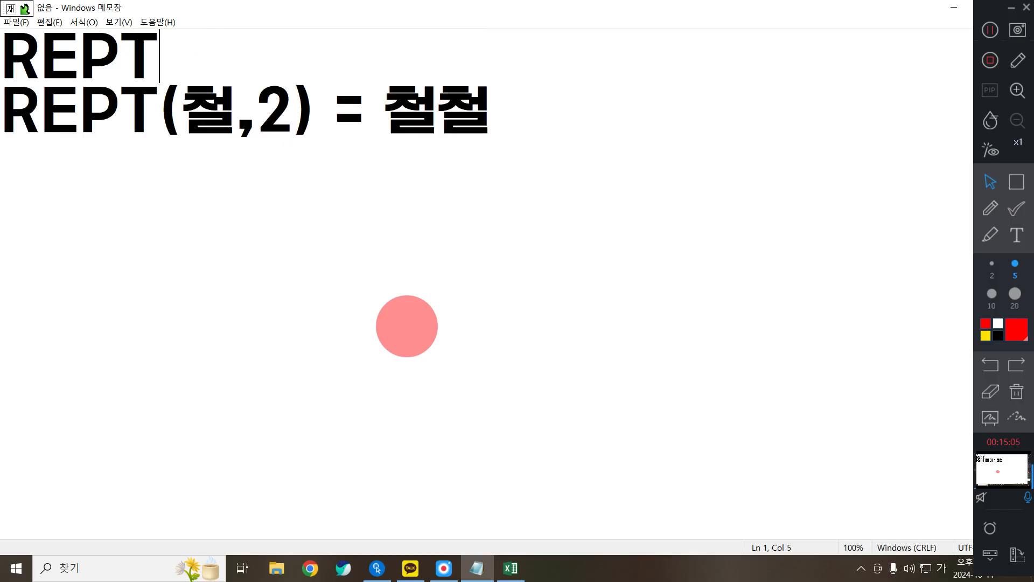
type("(ㅊ")
key("BackSpace")
key("BackSpace")
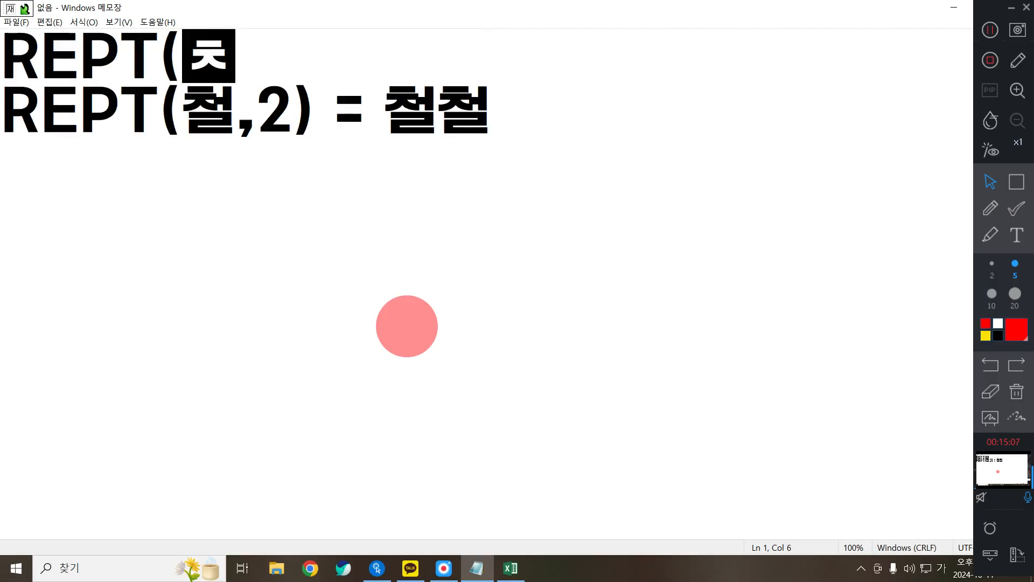
- Complete the syntax line as REPT(텍스트,반복갯수)
type("텍스트,")
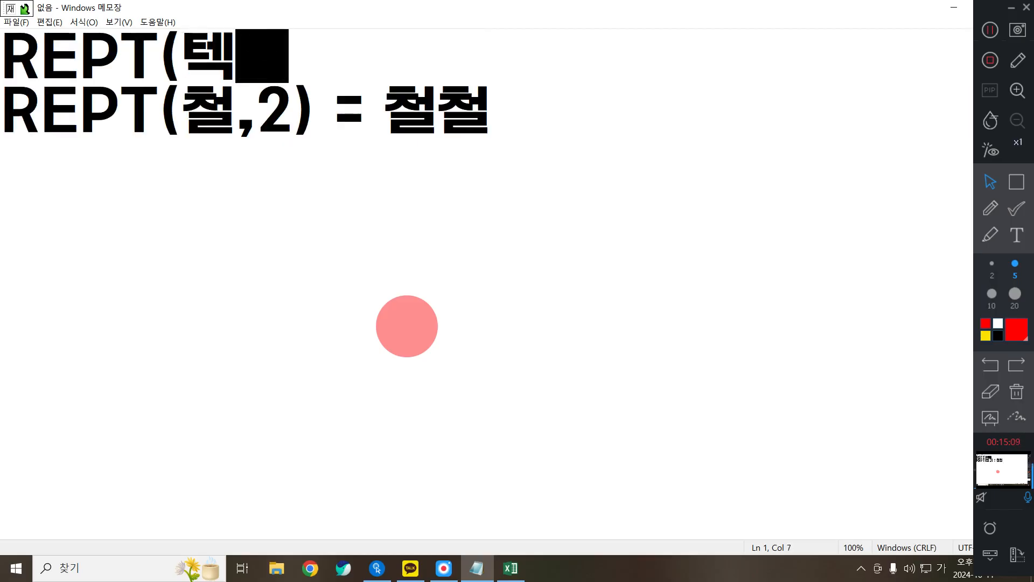
key("BackSpace")
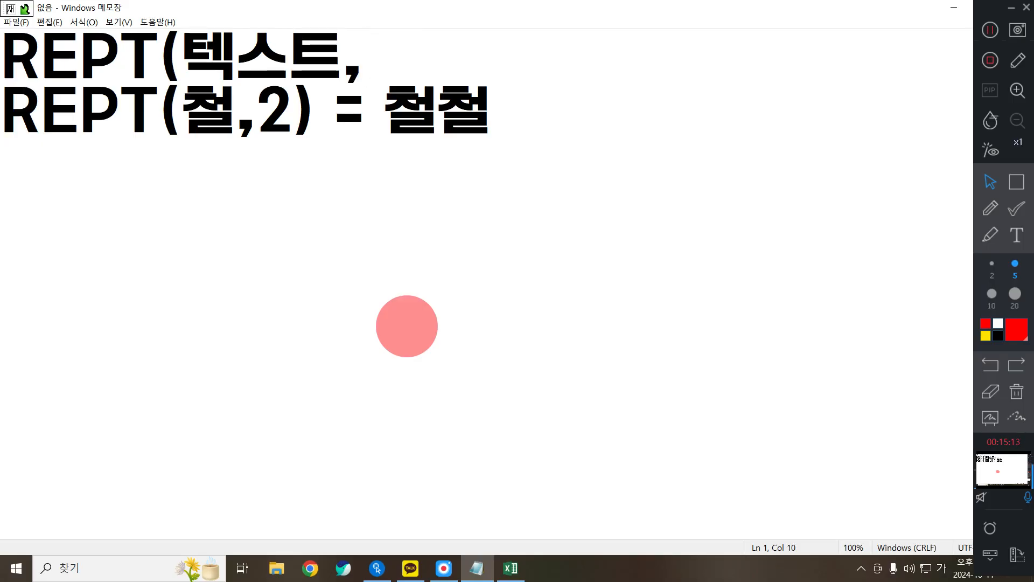
type("반복개수")
key("BackSpace")
key("BackSpace")
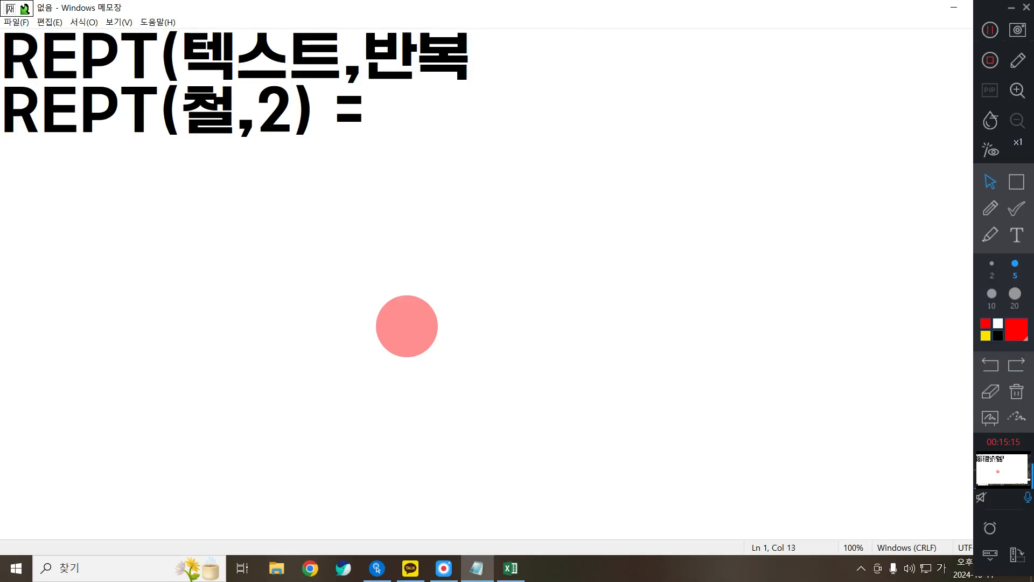
type("갯수)")
- Insert a new line above the REPT syntax line and begin it with REPT:
key("Left")
key("Left")
key("Left")
key("Left")
key("Left")
key("Left")
key("Left")
key("Left")
key("Left")
key("Left")
key("Left")
key("Left")
key("Left")
key("Left")
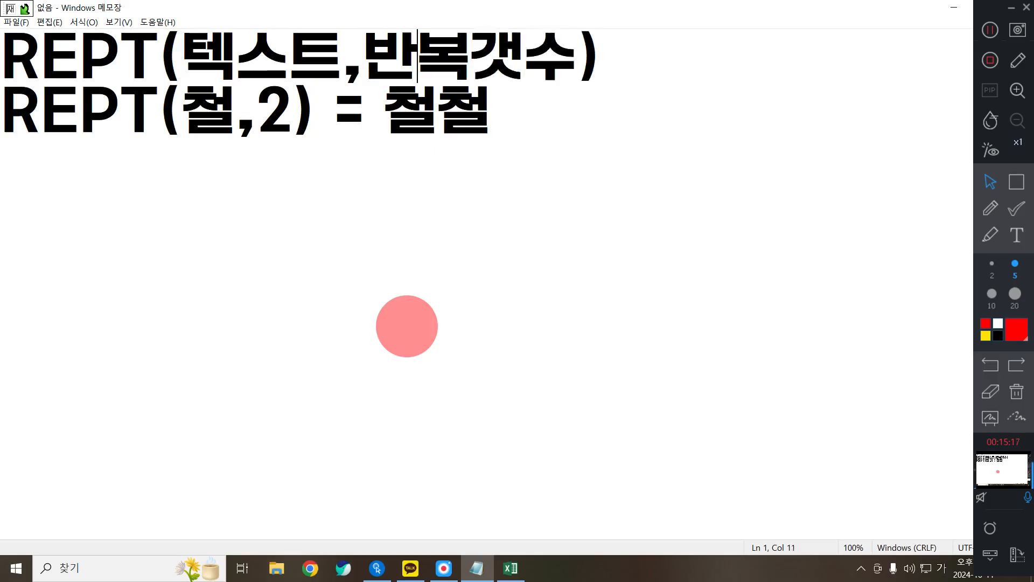
key("Return")
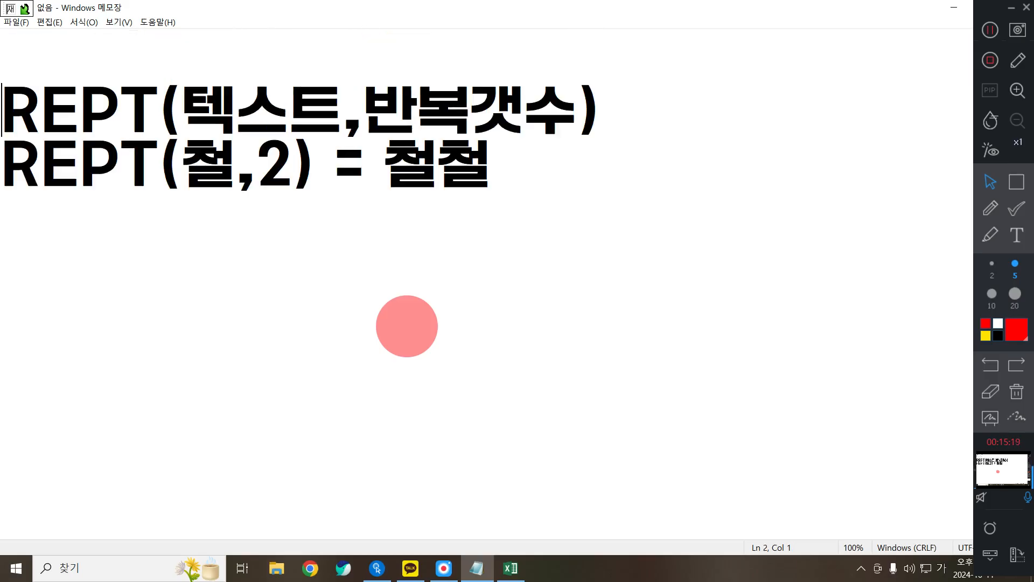
key("Up")
type("RE")
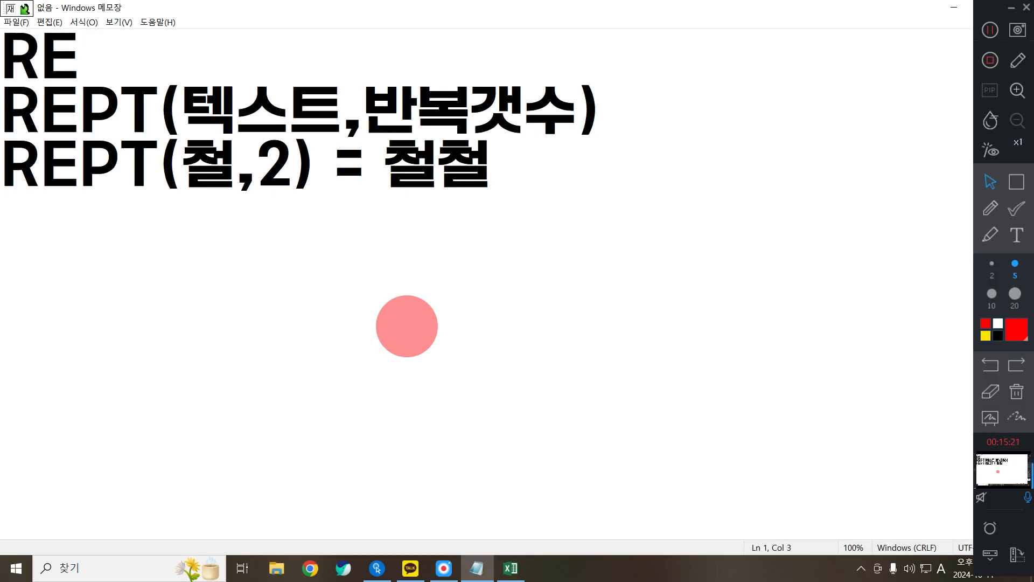
type("PT(")
key("BackSpace")
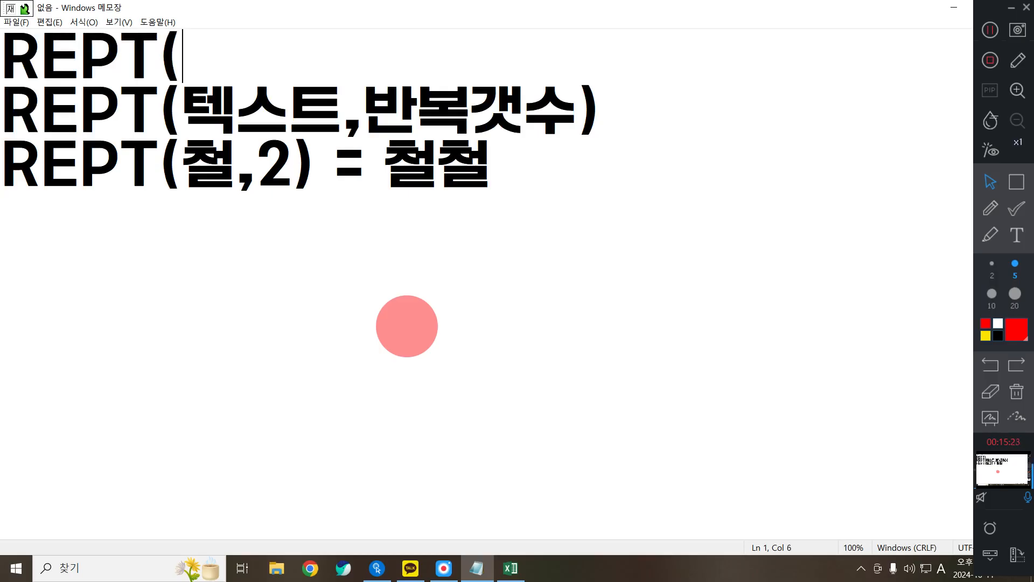
key("BackSpace")
key("Hangul")
type(":")
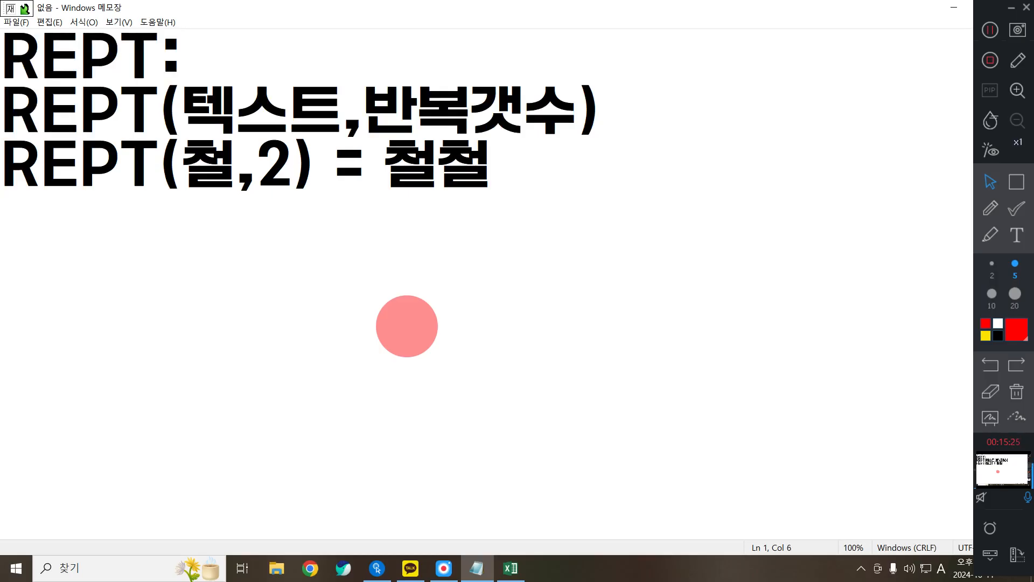
- Write the function description 원하는 글자를 원하는 개수만큼 after REPT:, removing the mistyped Latin letters
type("DNJSG")
key("BackSpace")
key("BackSpace")
key("BackSpace")
key("BackSpace")
key("BackSpace")
key("Hangul")
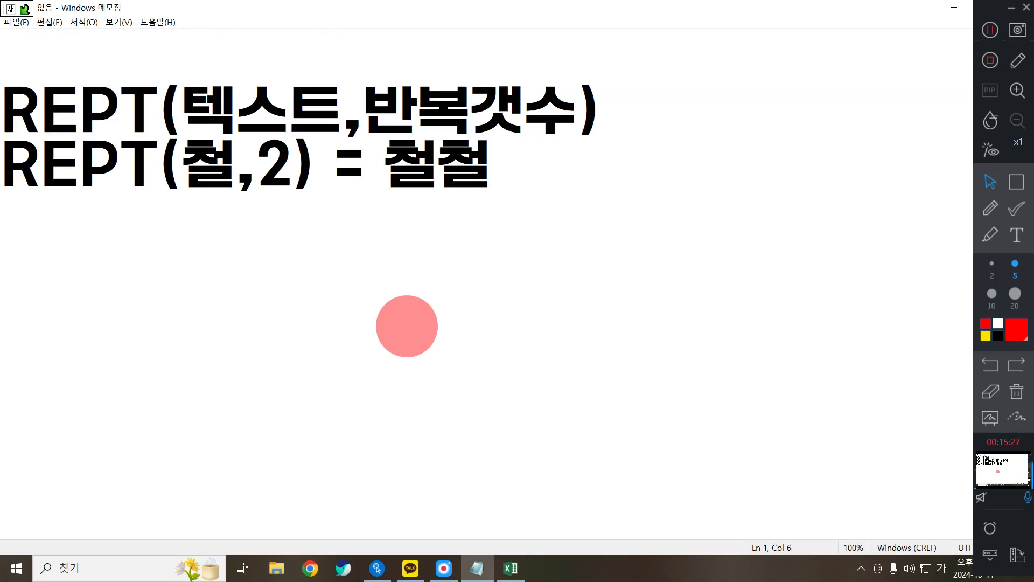
type("원하는 글자를")
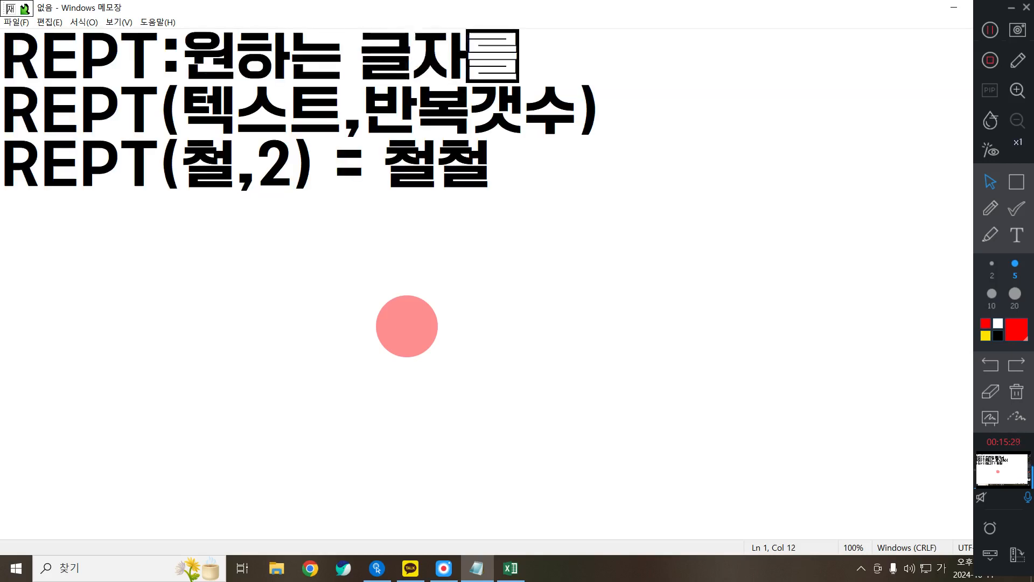
type(" 원")
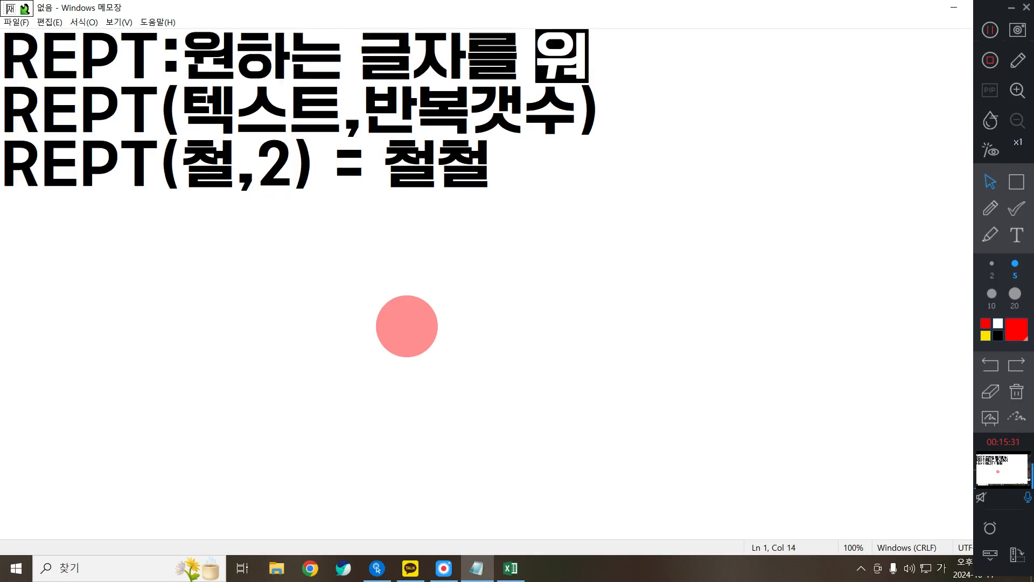
type("하는 개수만큼")
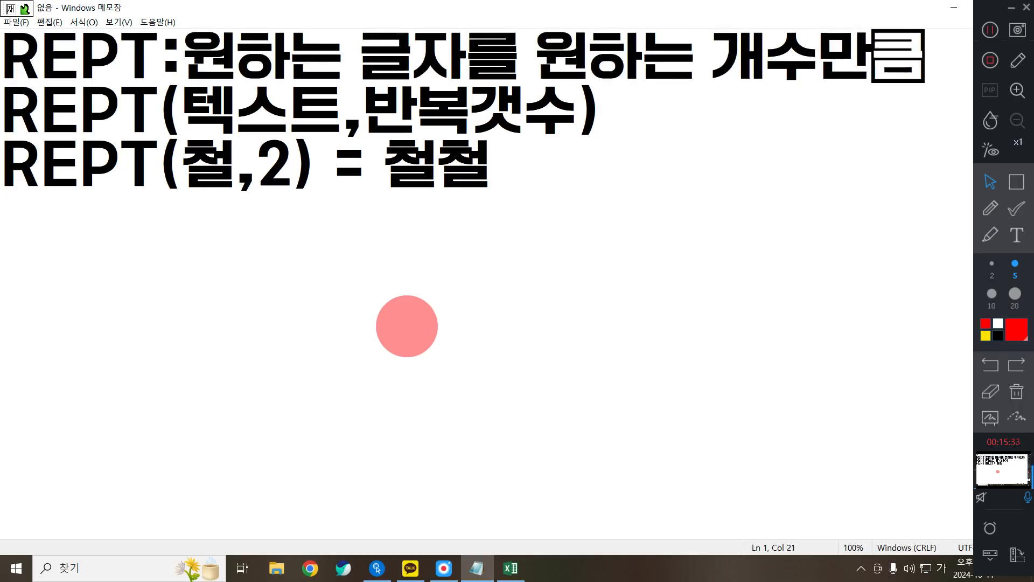
- Continue the description on a second line with 반복해주는 함수
key("Return")
type("반보ㅠ")
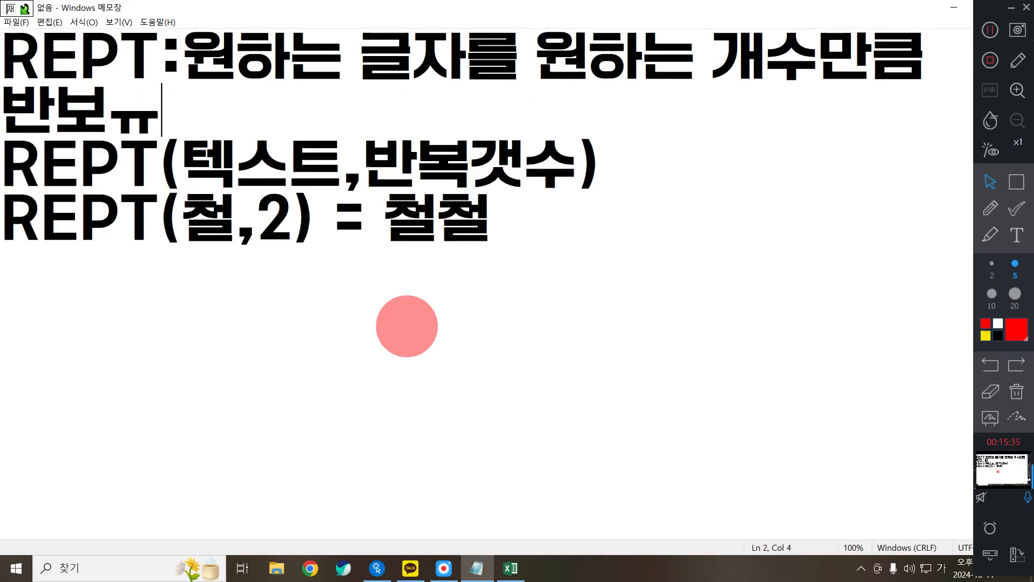
key("BackSpace")
key("BackSpace")
type("복해주는 함수")
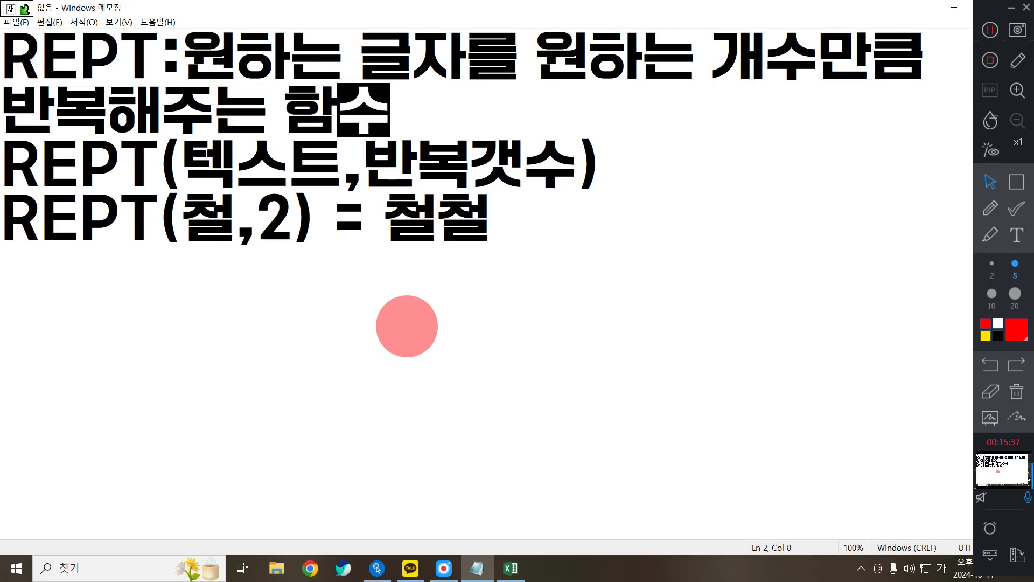
- Leave a blank line below the 철철 example and begin a second example with REPT(
left_click(599, 294)
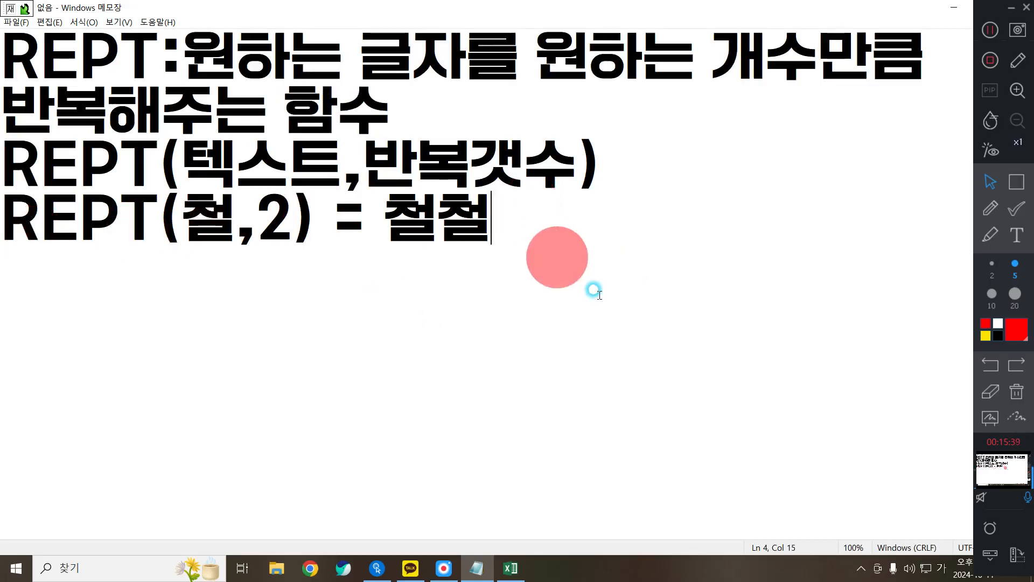
key("Return")
key("Return")
type("ㅔ")
key("BackSpace")
key("Hangul")
type("P")
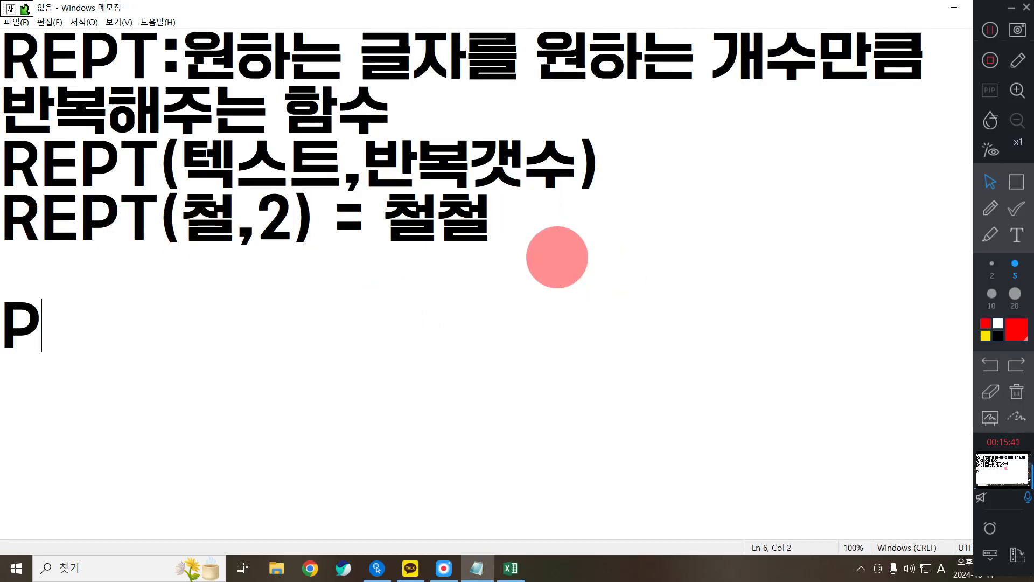
key("BackSpace")
type("RE")
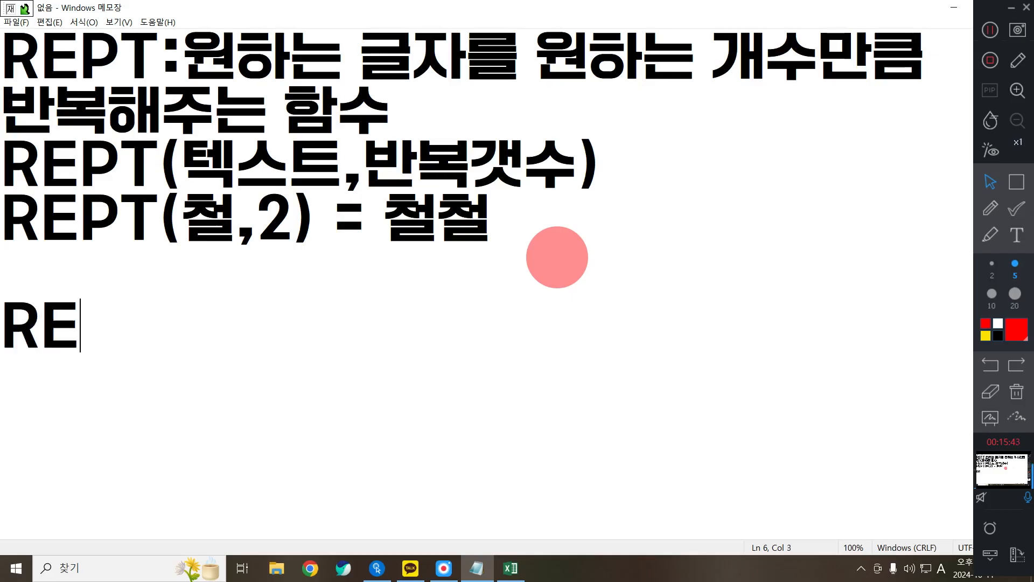
type("PT")
key("Hangul")
type("(")
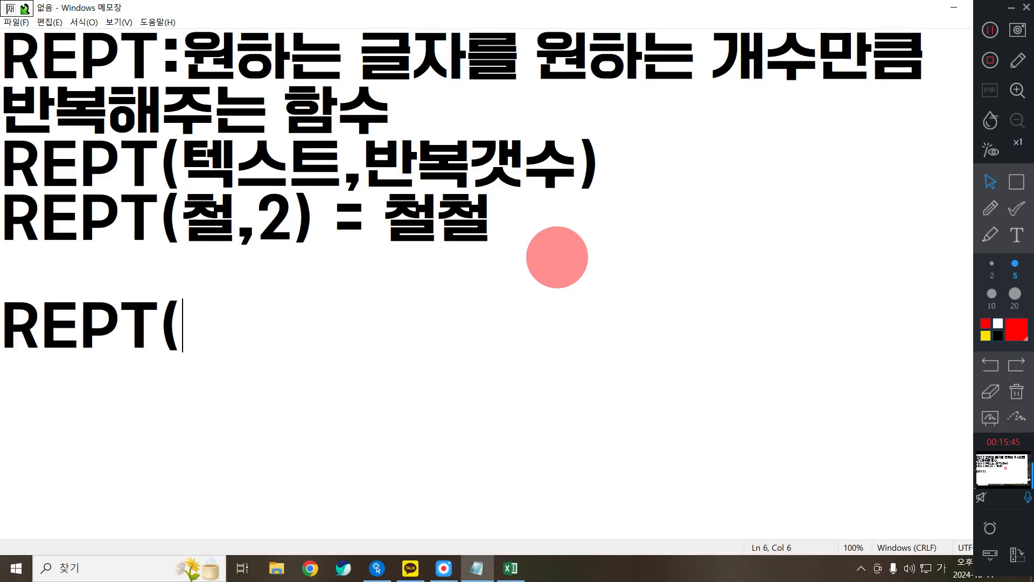
type("ㅁ")
key("BackSpace")
key("Hangul")
type("A")
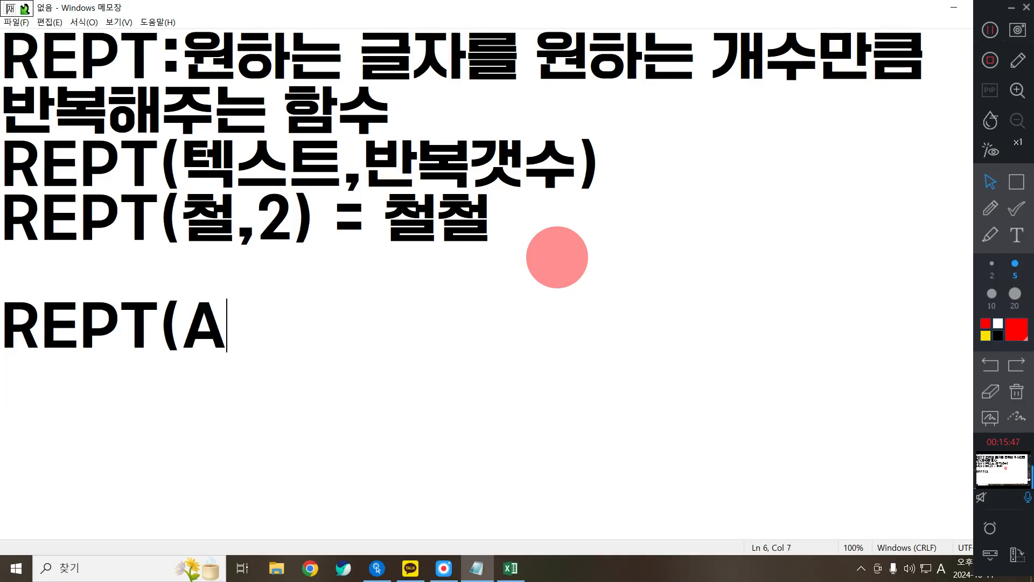
key("Hangul")
type("ㅁ")
key("BackSpace")
key("BackSpace")
type("ㅁ")
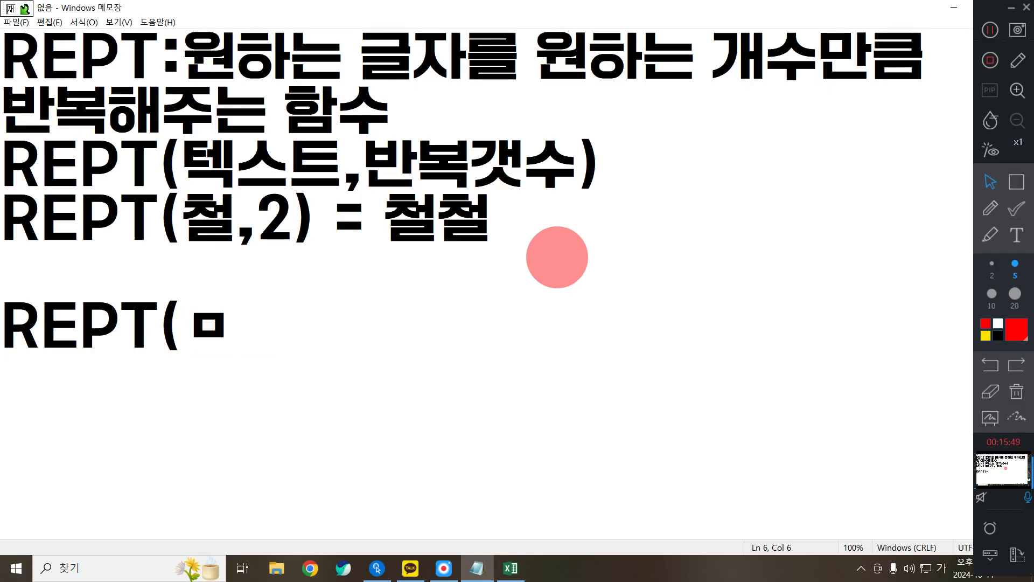
key("Hangul_Hanja")
key("Page_Down")
key("8")
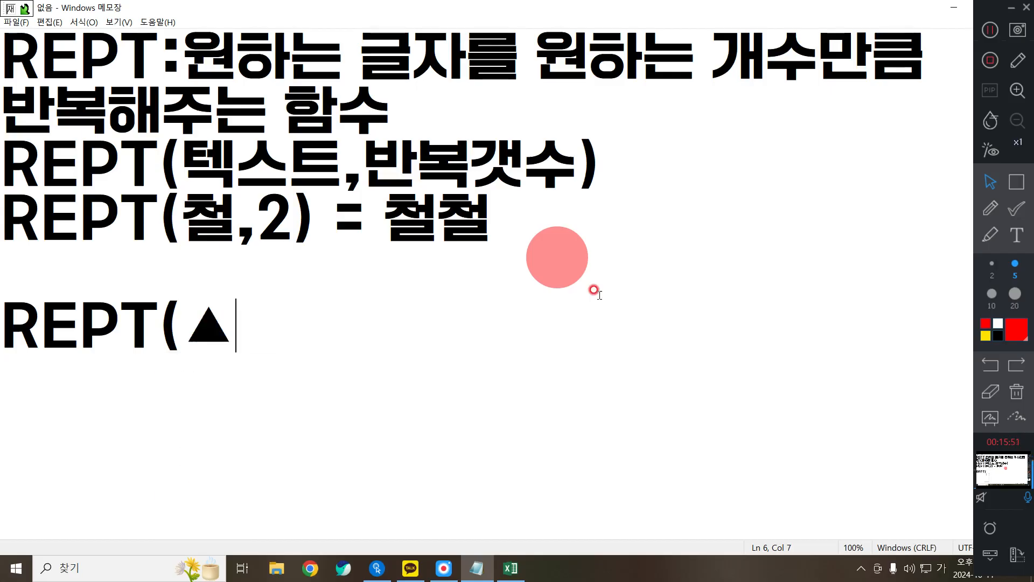
key("BackSpace")
type("=")
key("BackSpace")
- Insert the special character ★ as the text argument and complete the example call as REPT(★,5)=
type("ㅁ")
key("Hangul_Hanja")
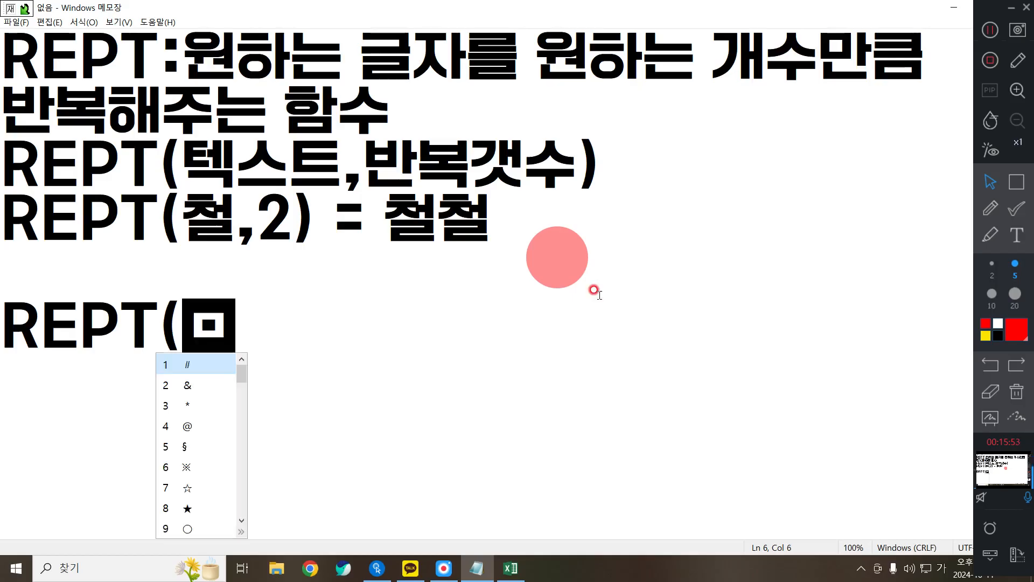
type("8")
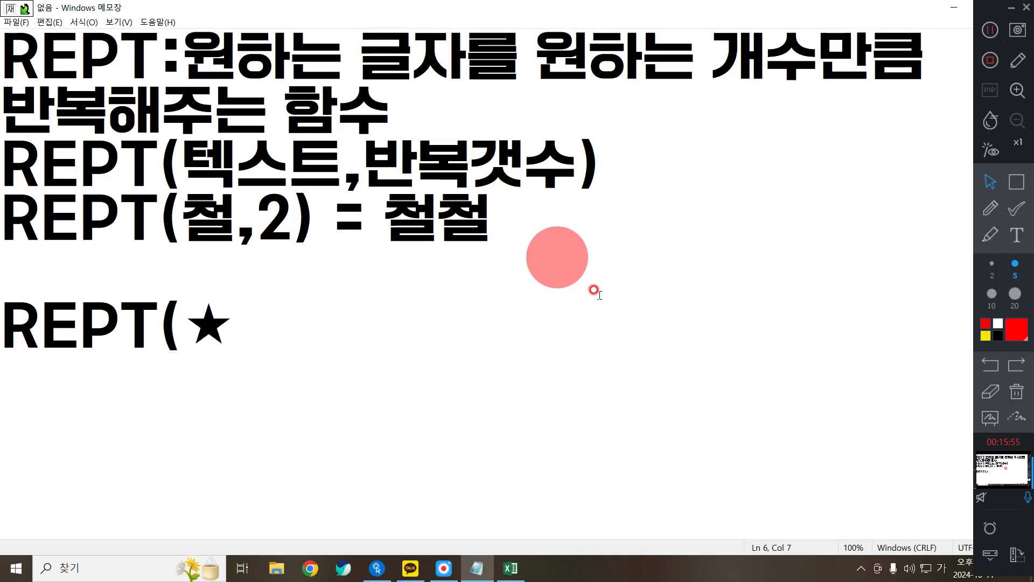
type(",5)")
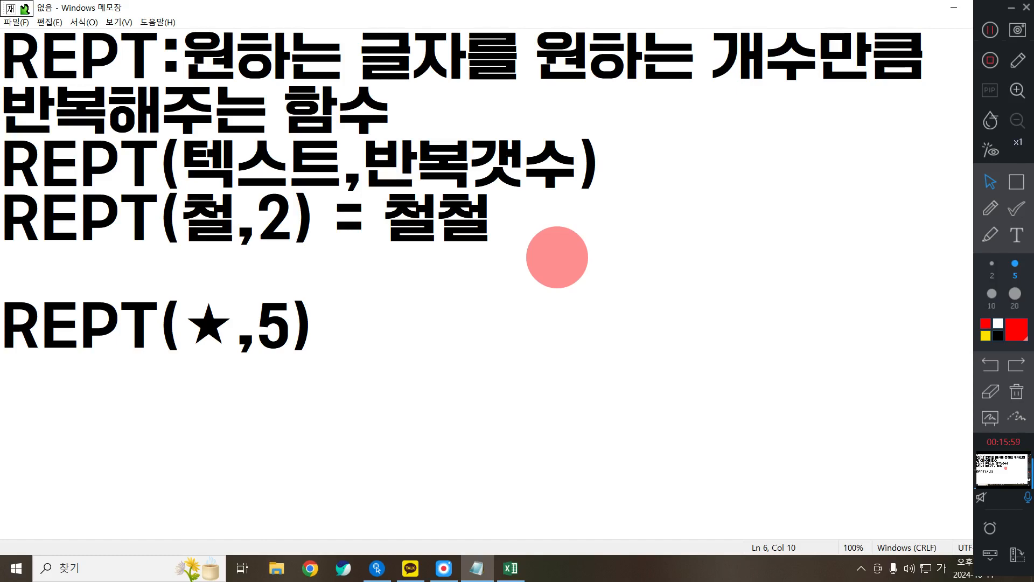
type("=")
- Copy the ★ from the example call and paste it five times after the equals sign
left_click(231, 324)
key("shift+Left")
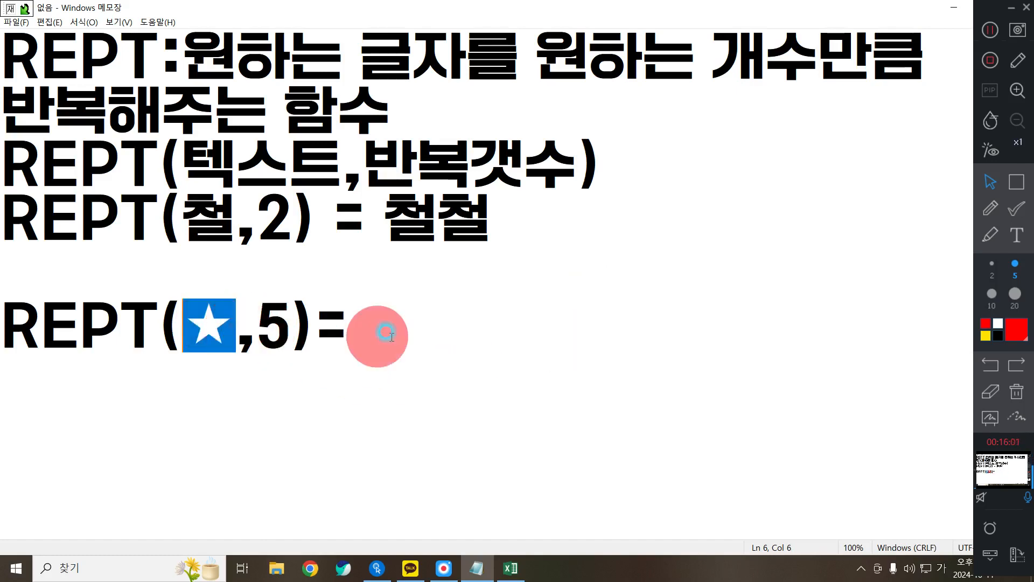
key("ctrl+c")
key("End")
key("ctrl+v")
key("ctrl+v")
key("ctrl+v")
key("ctrl+v")
key("ctrl+v")
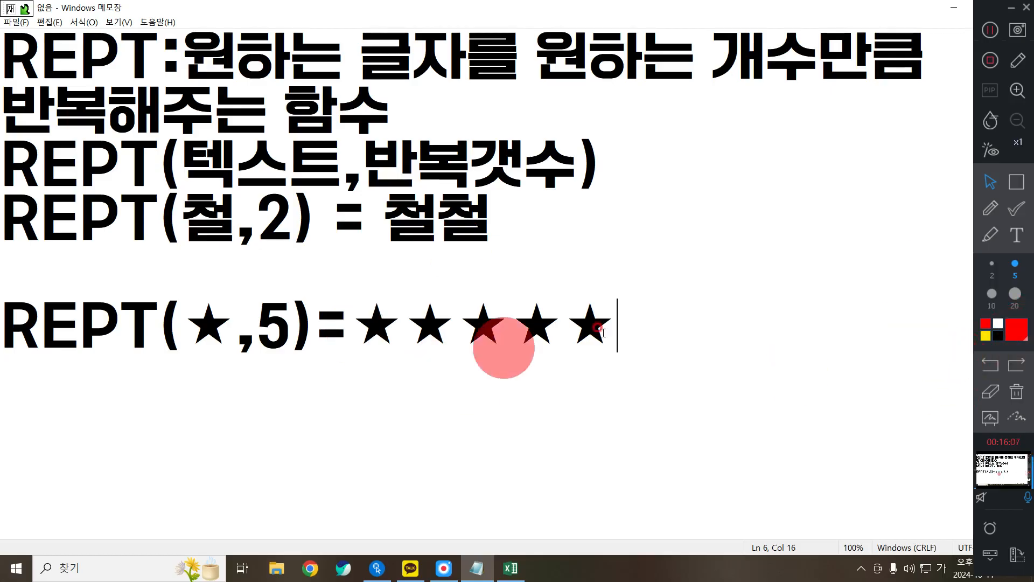
- Leave a blank line below the star example and start a new note headed ROUND
key("Return")
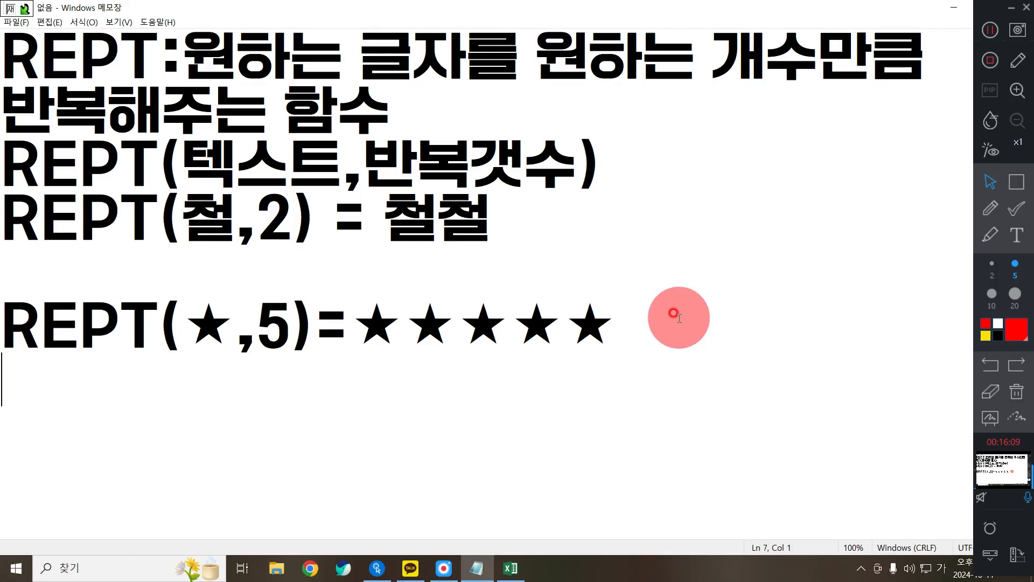
key("BackSpace")
key("Return")
key("Return")
key("Hangul")
type("ROUNT")
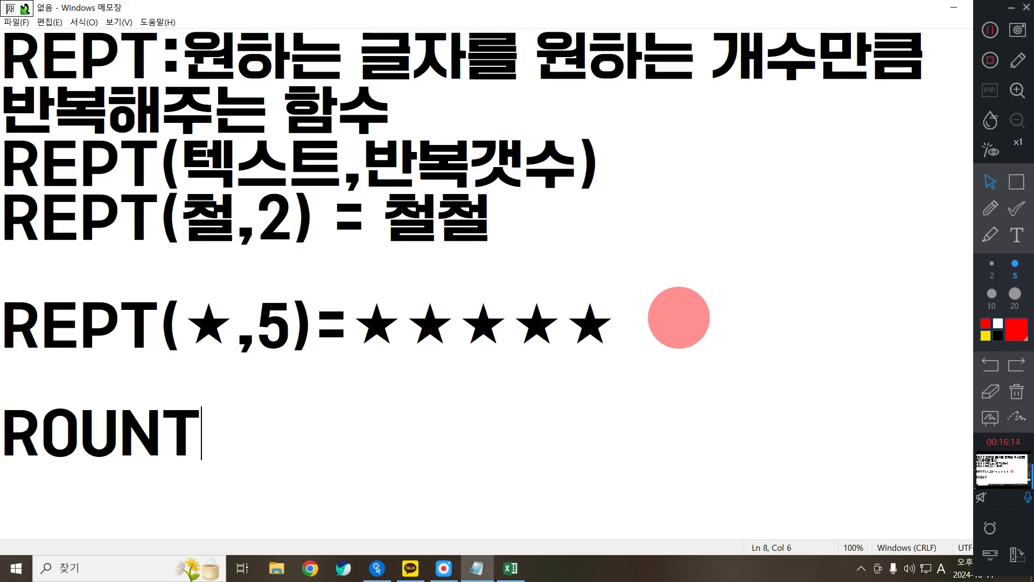
key("BackSpace")
type("D ")
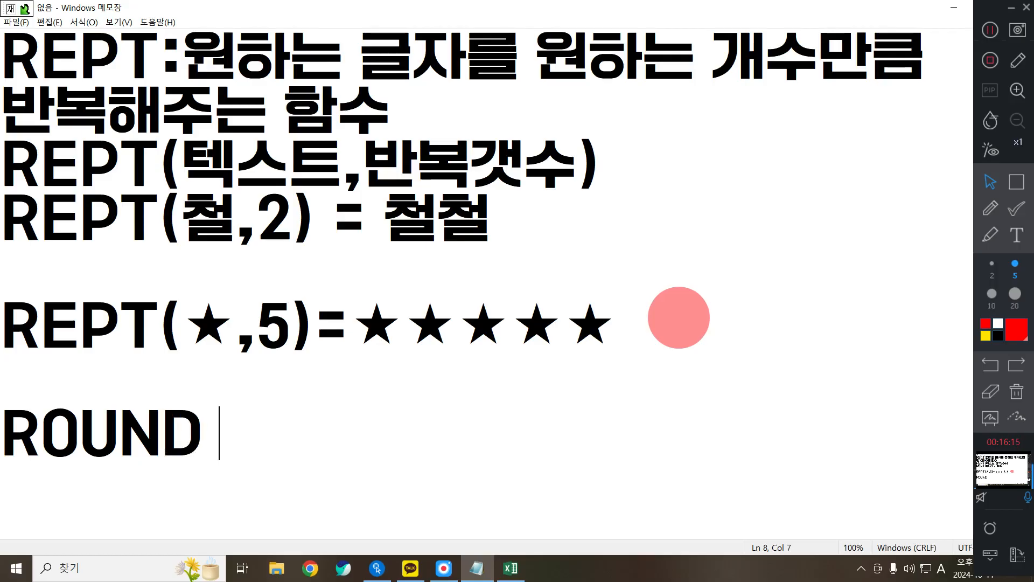
- Describe ROUND as : 반올림 and move on to a new line
type(": QK")
key("BackSpace")
key("BackSpace")
key("Hangul")
type("반올림")
key("Return")
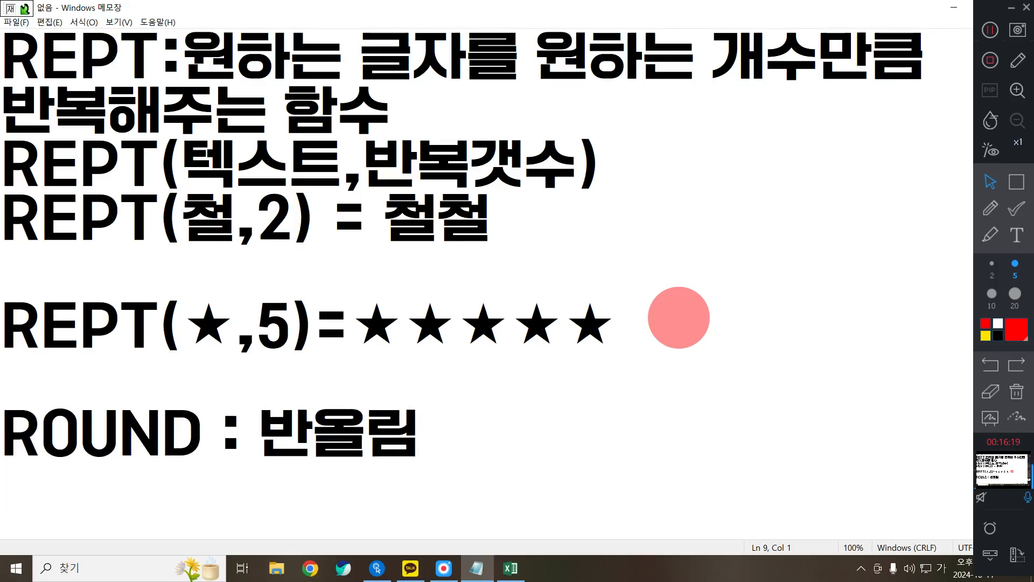
- Begin the syntax line below the 반올림 description with the function name ROUND
type("ㄱ")
key("BackSpace")
key("Hangul")
type("ROUN")
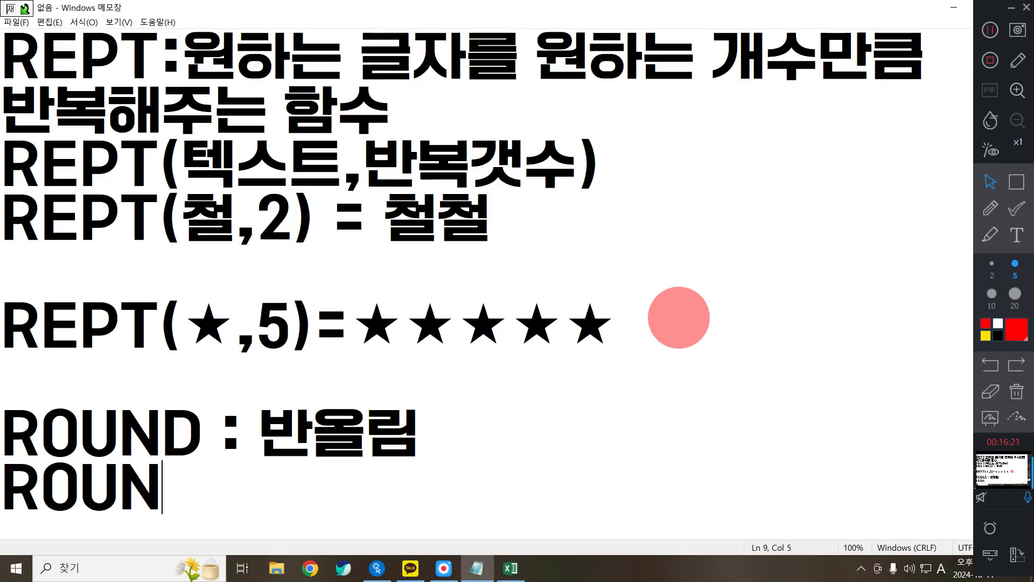
type("D(T")
key("BackSpace")
key("BackSpace")
key("Hangul")
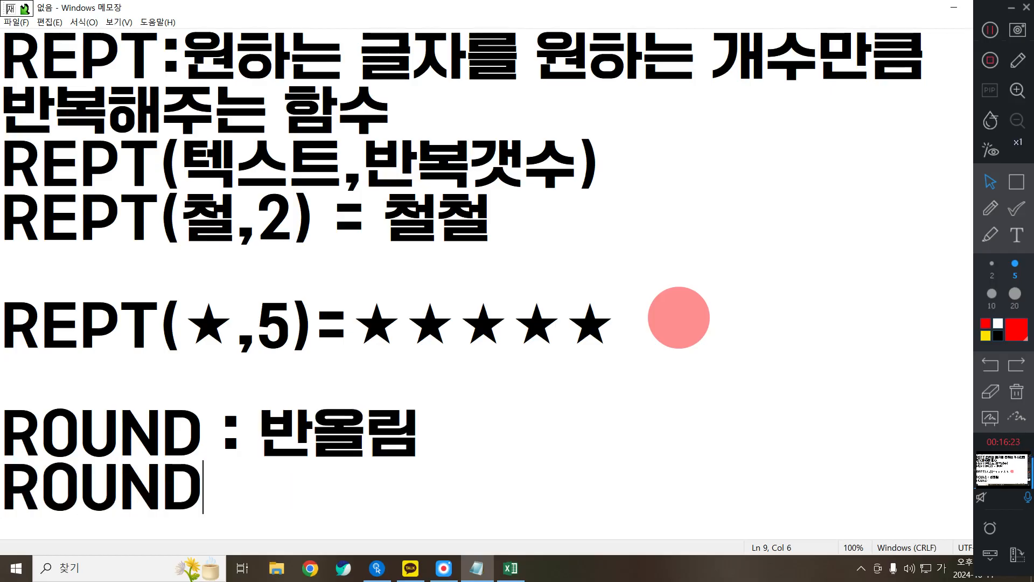
- Complete the syntax line as ROUND(숫자,자릿수), removing the mistyped text, and add a new line below it
type("숫자")
key("BackSpace")
key("BackSpace")
key("BackSpace")
type("(")
key("Hangul")
type("TNT")
key("BackSpace")
key("BackSpace")
key("BackSpace")
key("Hangul")
type("수")
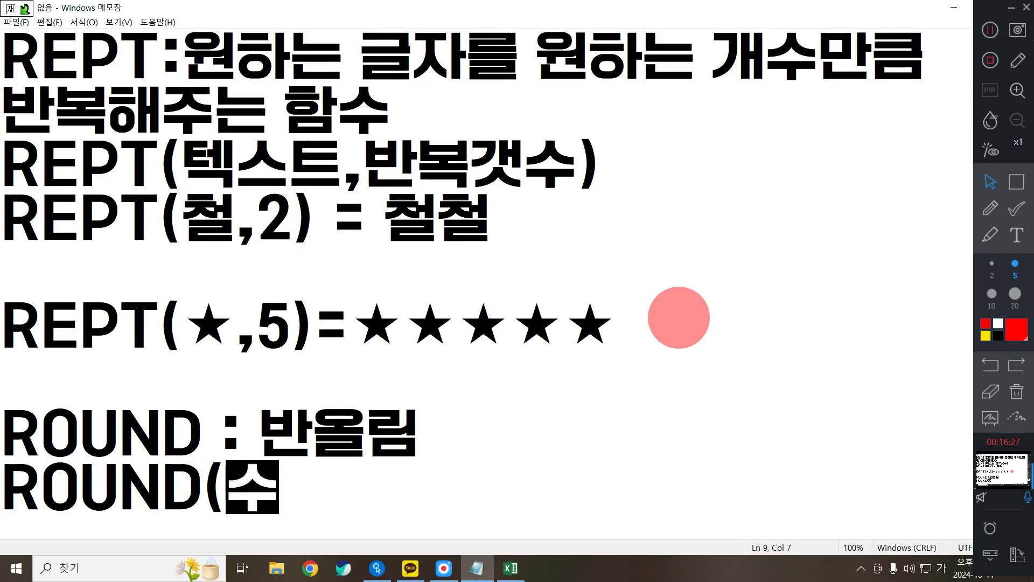
type("숫자,잘")
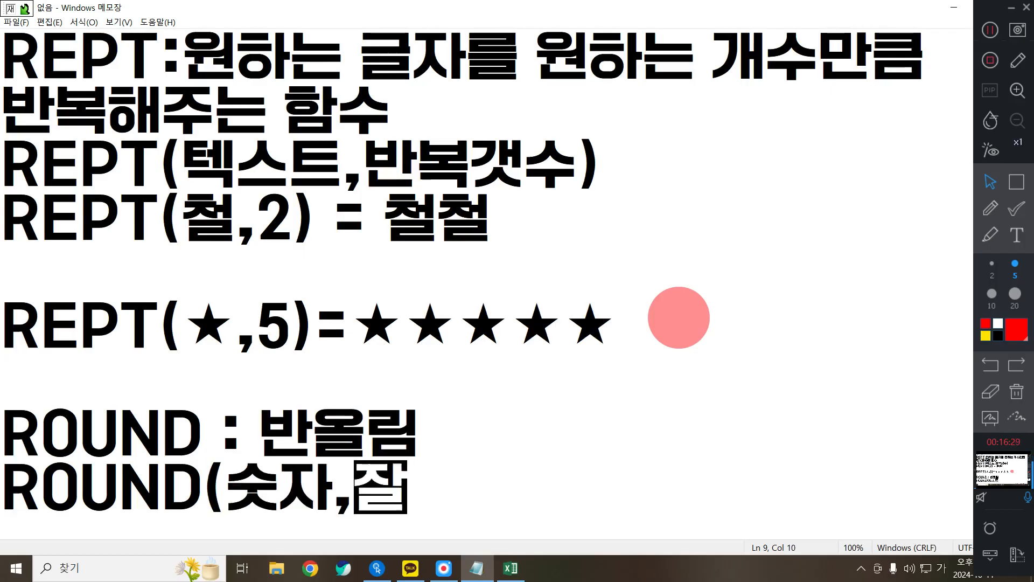
type("릿수)")
key("Return")
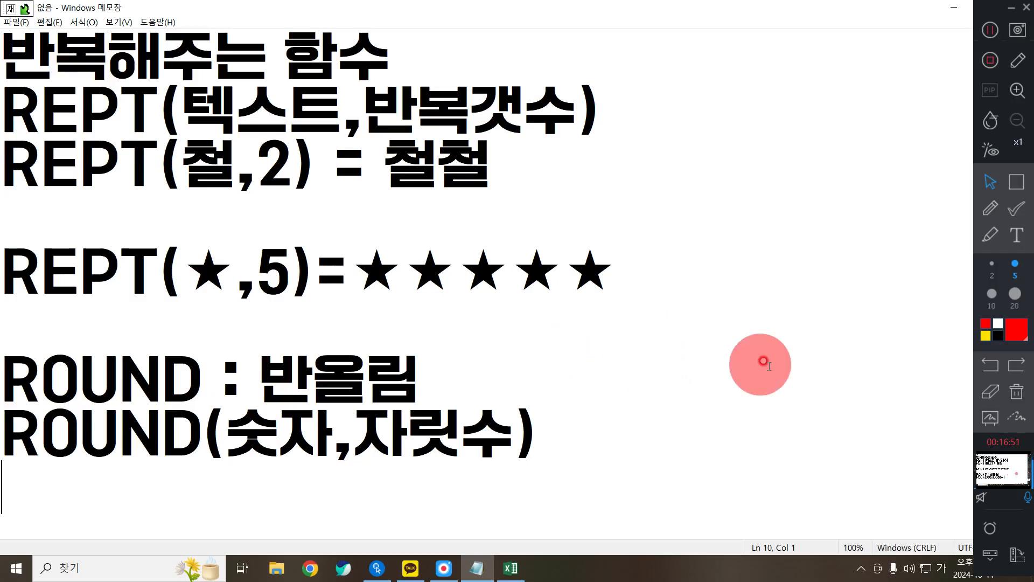
- Switch to the Excel workbook and start a REPT formula in J5, the first cell under 상품명 차트
left_click(951, 7)
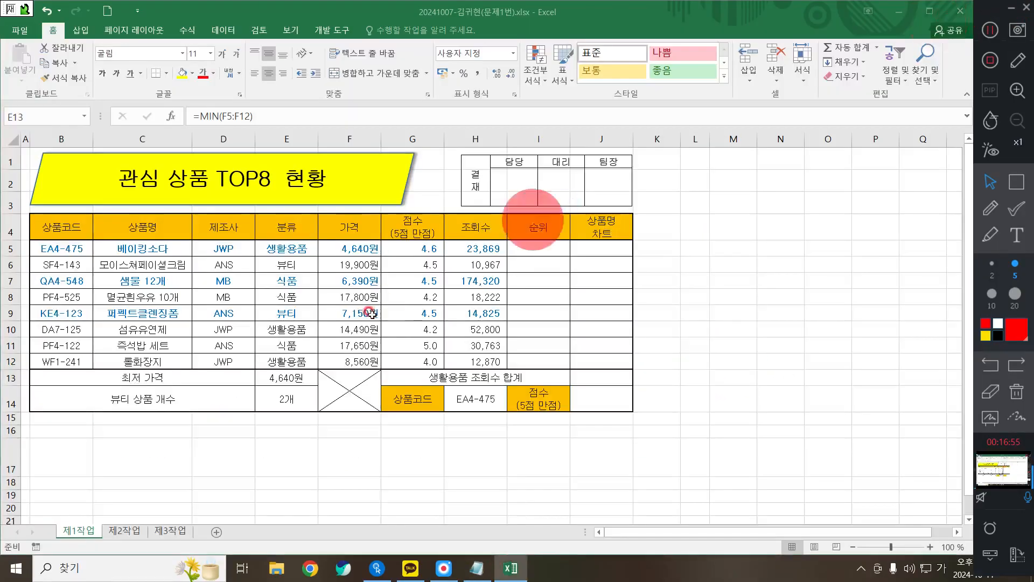
left_click(596, 231)
left_click(594, 253)
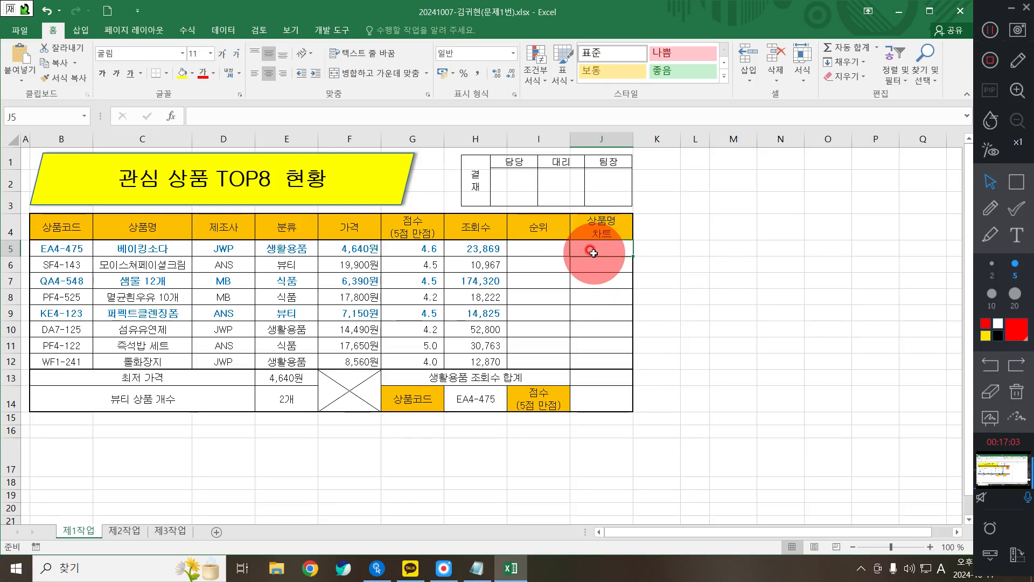
scroll(593, 253, "up", 2)
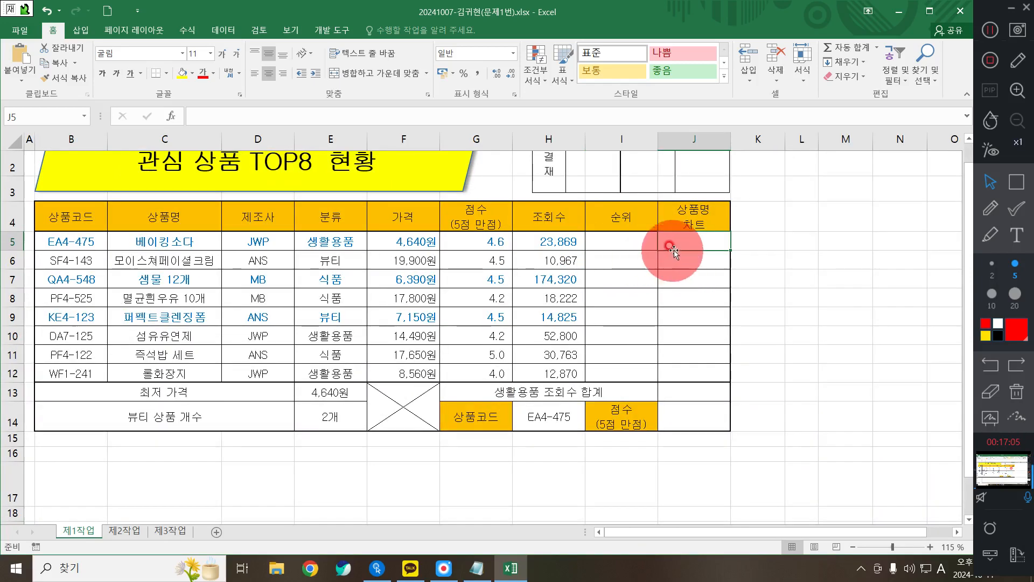
scroll(668, 254, "down", 1)
type("=")
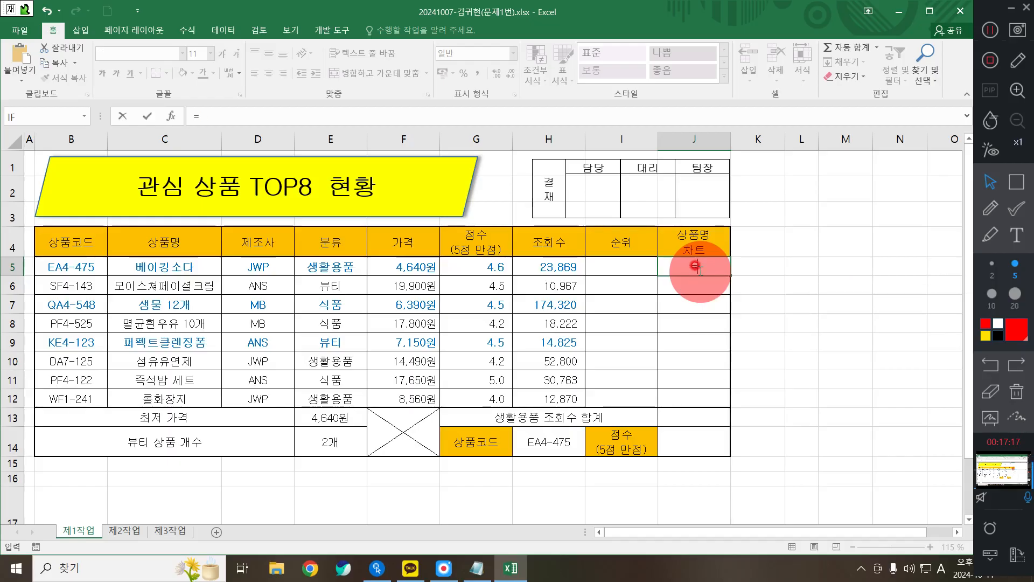
type("R")
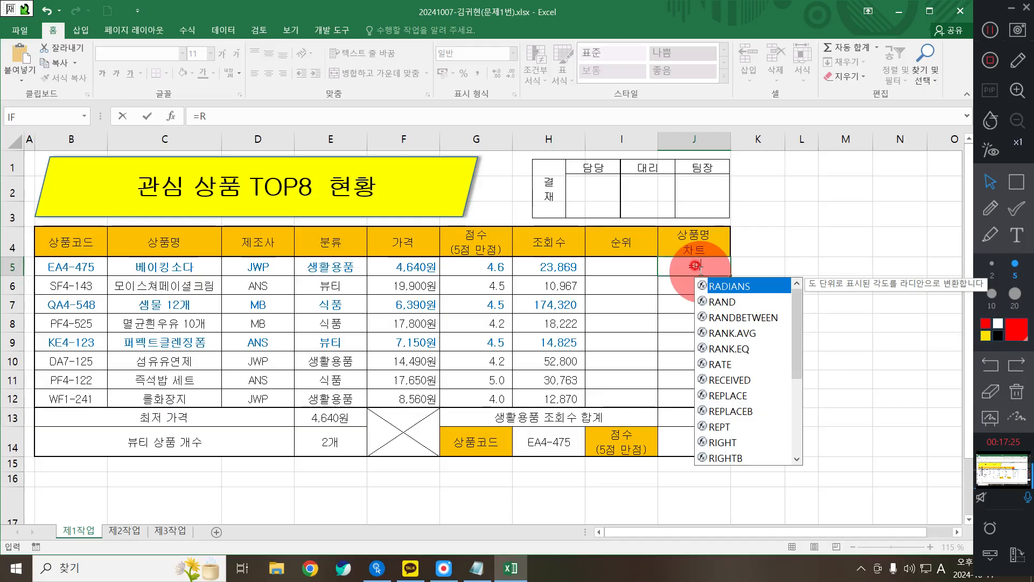
type("EP")
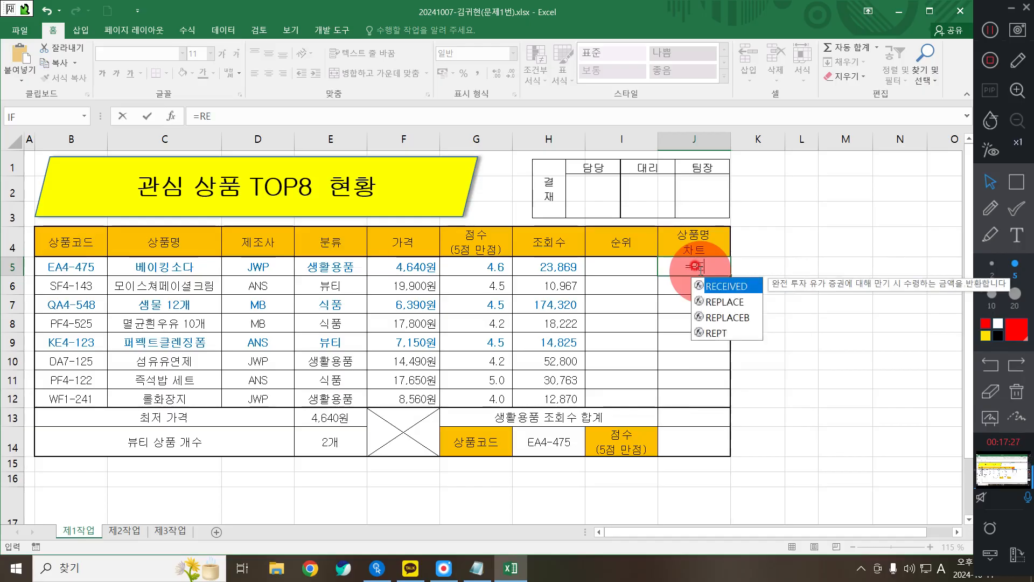
key("Down")
key("Down")
key("Tab")
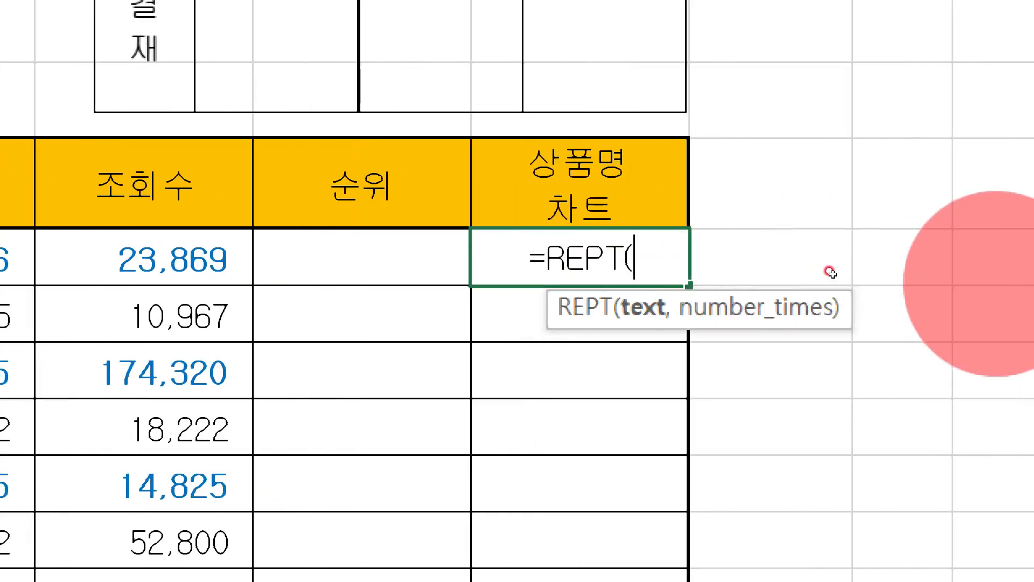
- Enter "★" in quotation marks as the REPT text argument in J5, followed by a comma for the repeat count
type("\"")
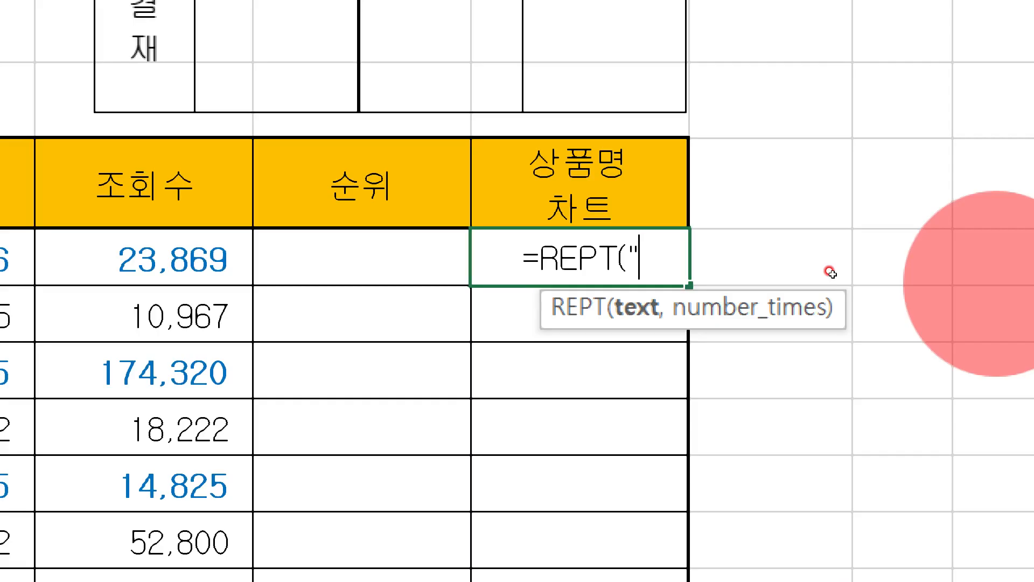
type("A")
key("BackSpace")
type("ㅁ")
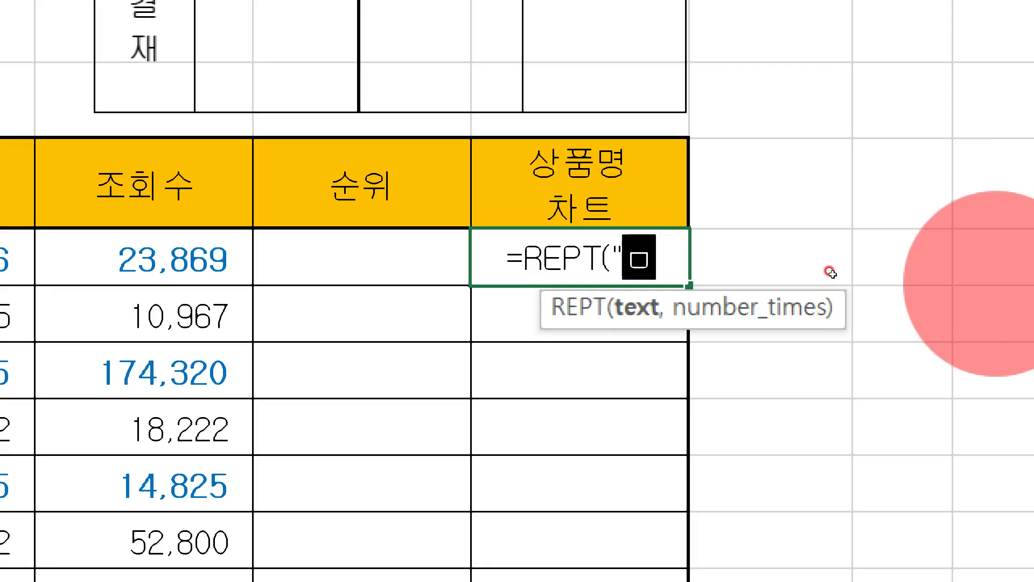
key("Hangul_Hanja")
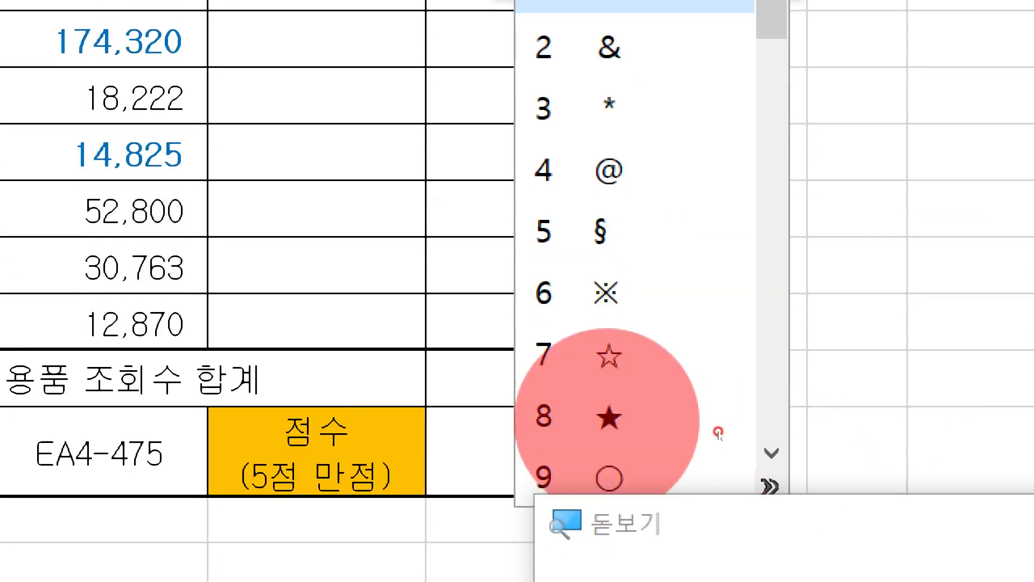
left_click(733, 409)
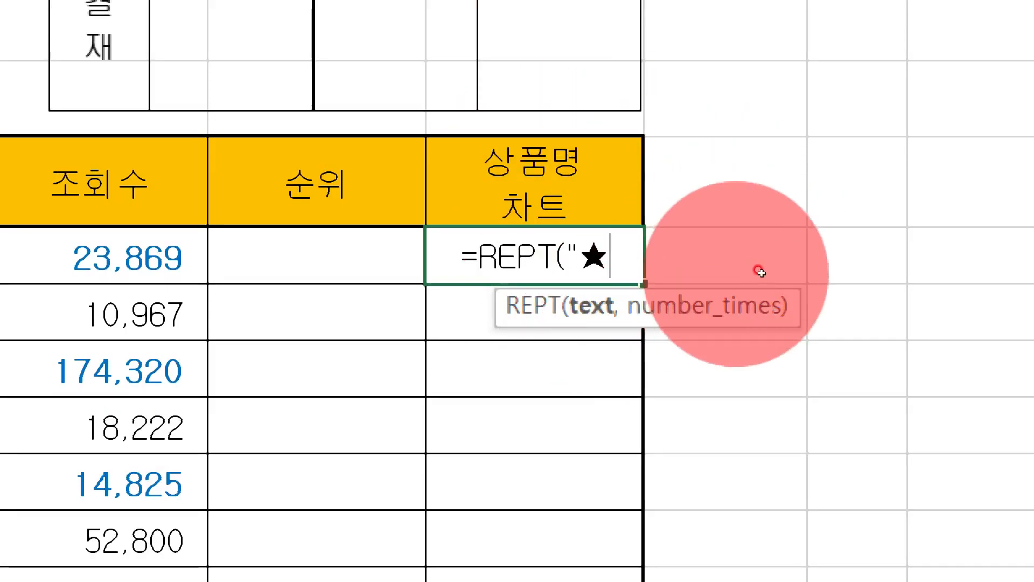
type("\"")
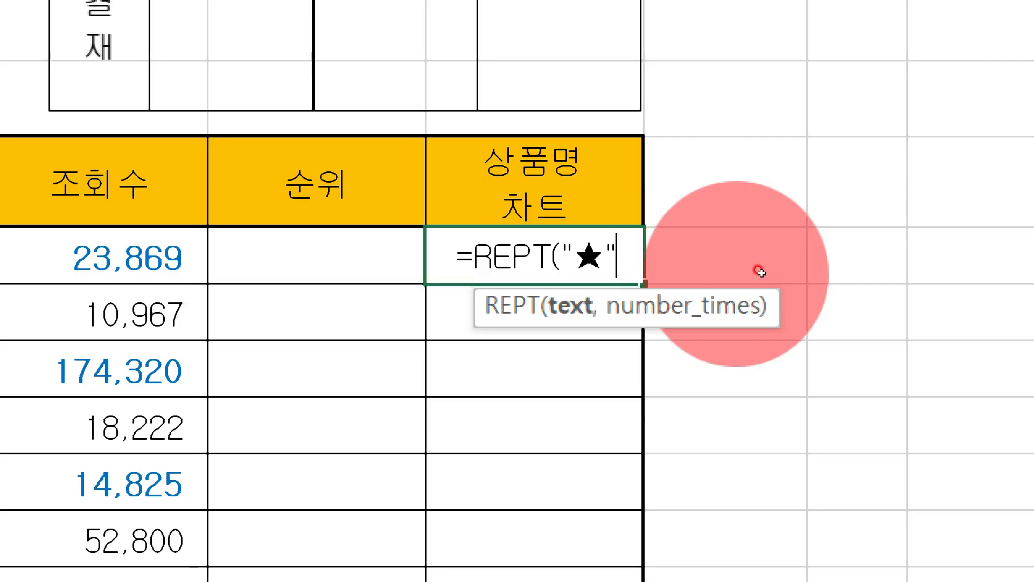
type(",")
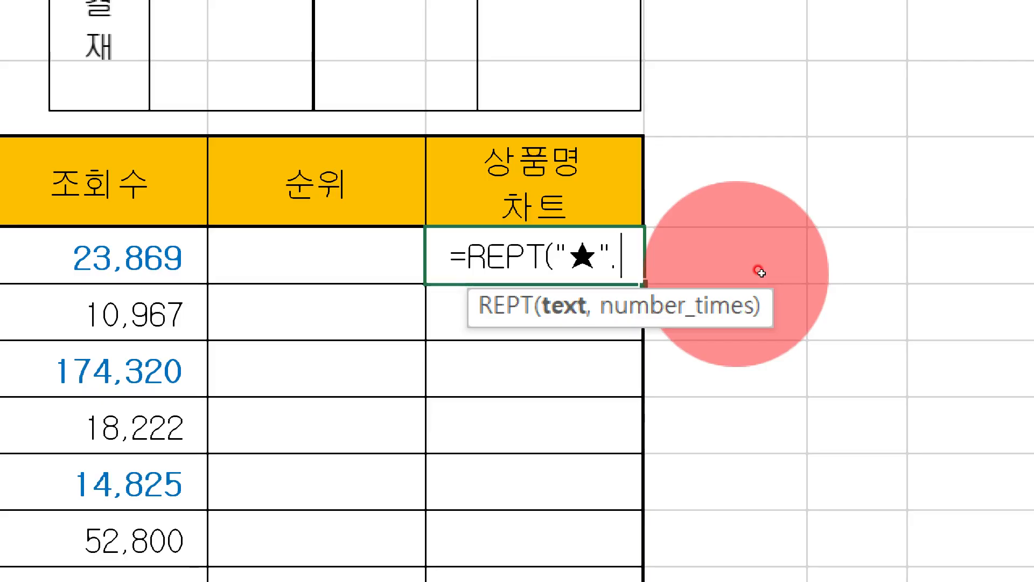
key("BackSpace")
type(",")
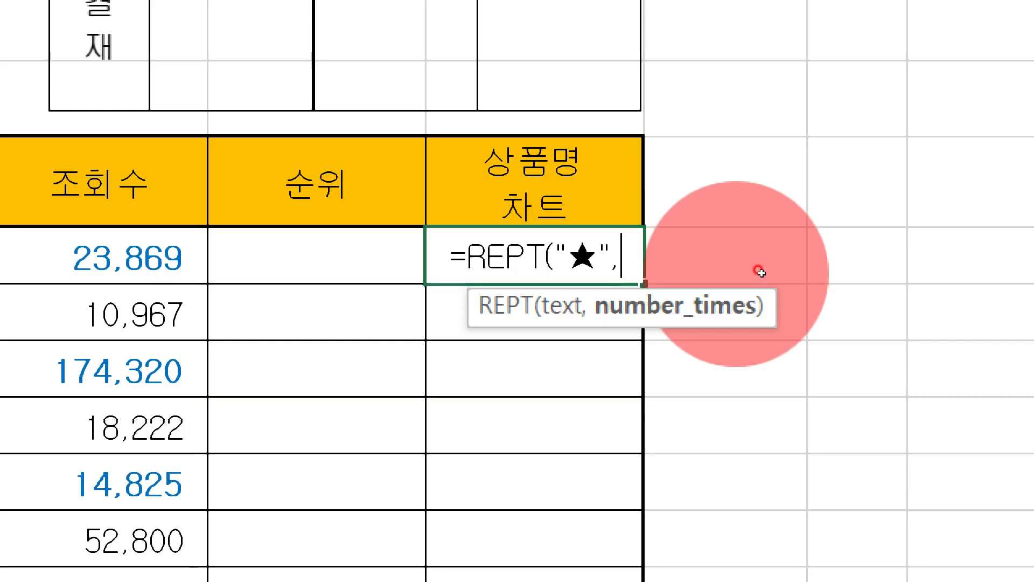
- Clear the mistyped characters and nest the ROUND function as the repeat count of the REPT formula in J5
type("개ㅕ")
key("BackSpace")
key("BackSpace")
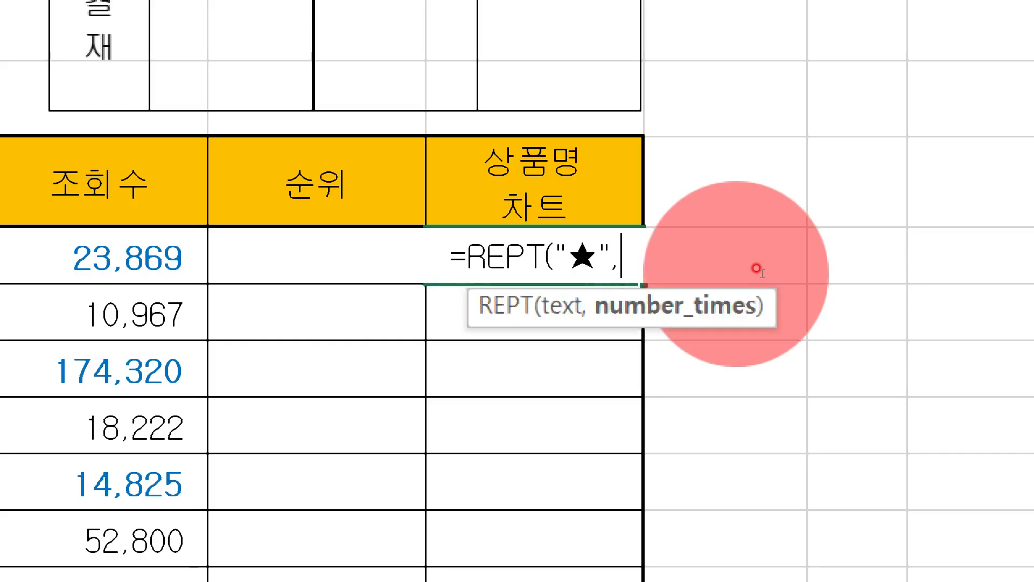
type("RO")
key("BackSpace")
key("BackSpace")
key("BackSpace")
type("ROU")
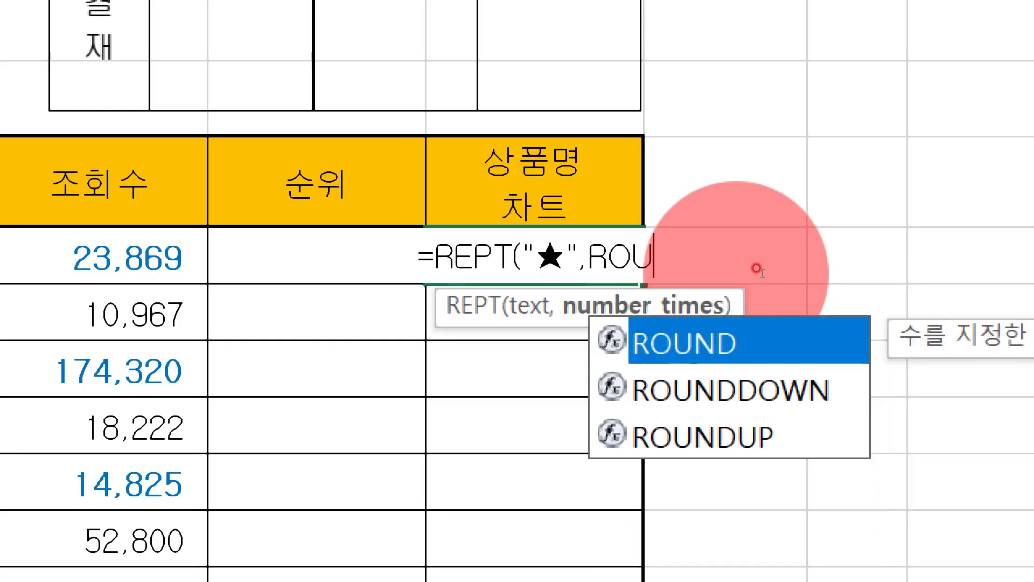
key("Tab")
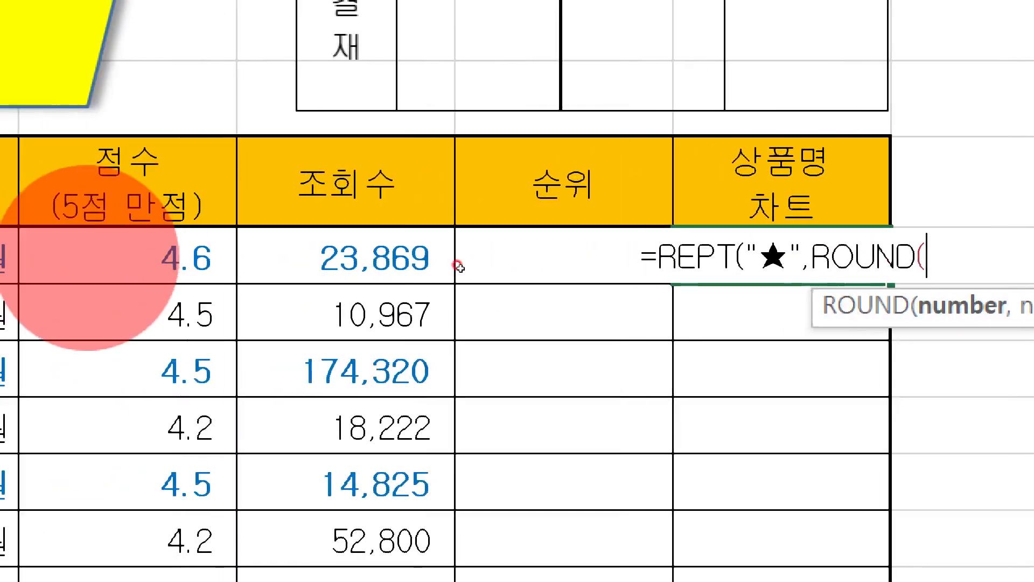
- Complete the formula as =REPT("★",ROUND(G5,0)) by referencing the score in G5 with 0 digits, and enter it in J5
left_click(89, 269)
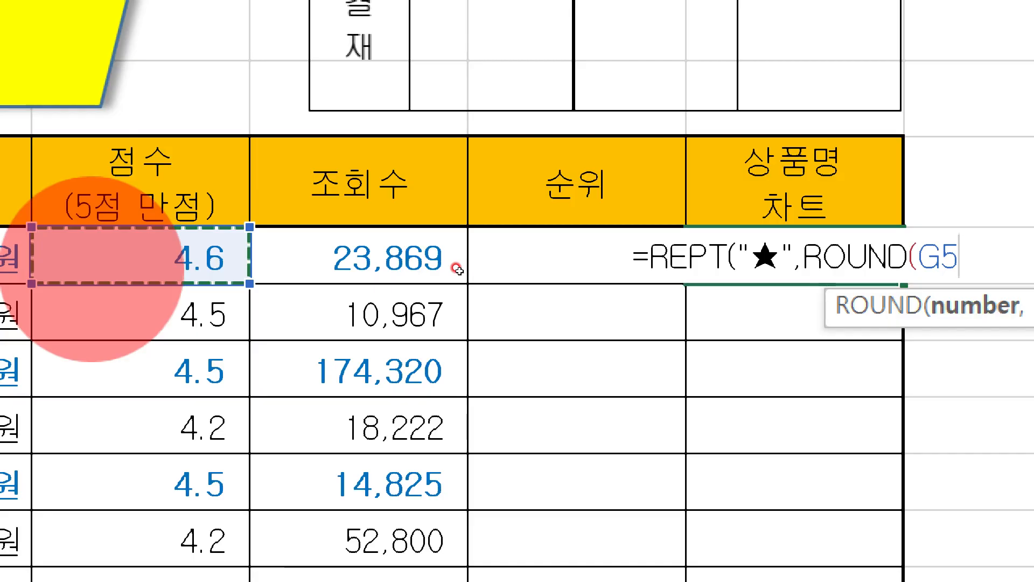
type(",")
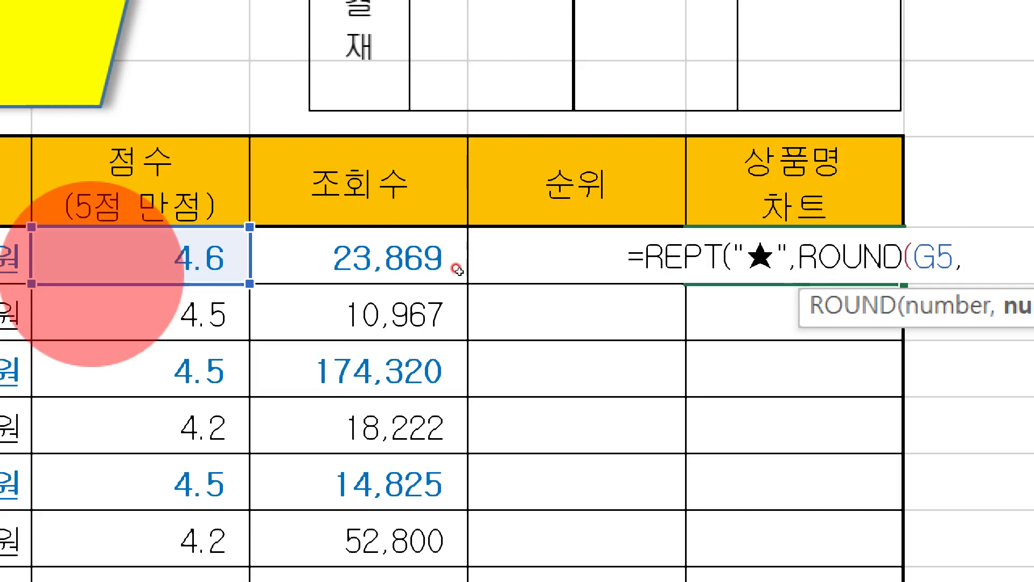
type("0)")
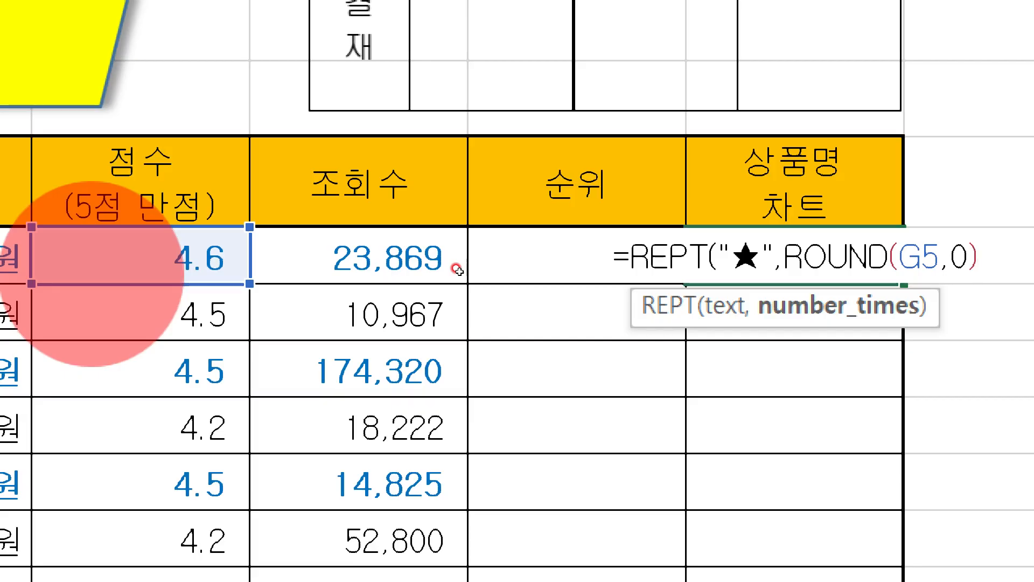
type(")")
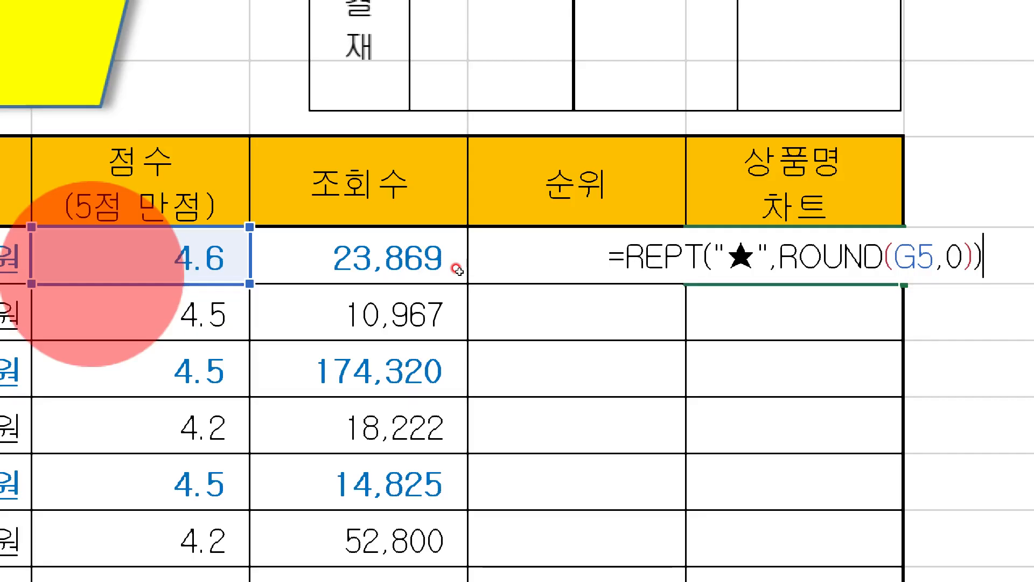
key("Return")
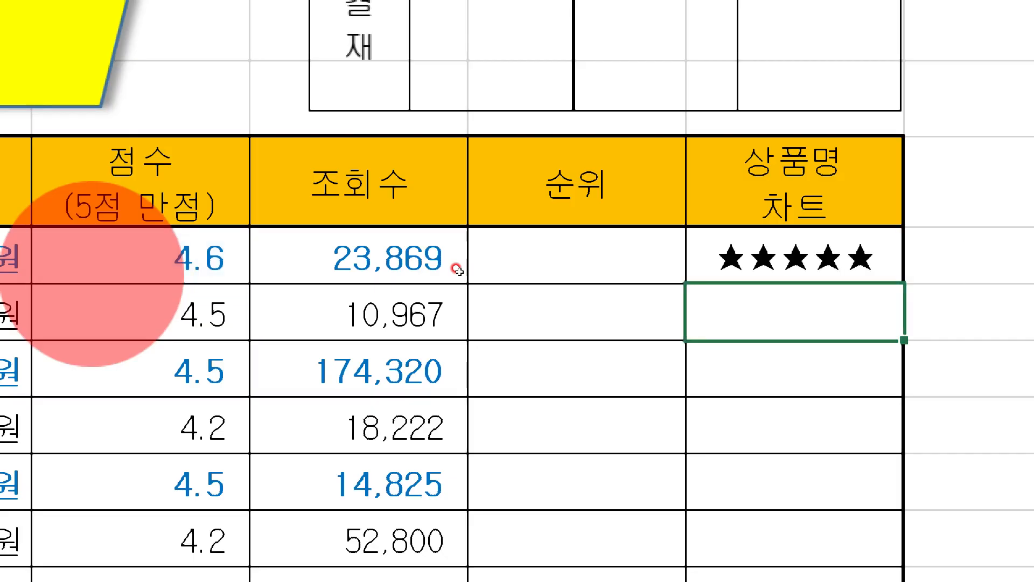
- Fill the star chart formula from J5 down through J12
left_click(181, 249)
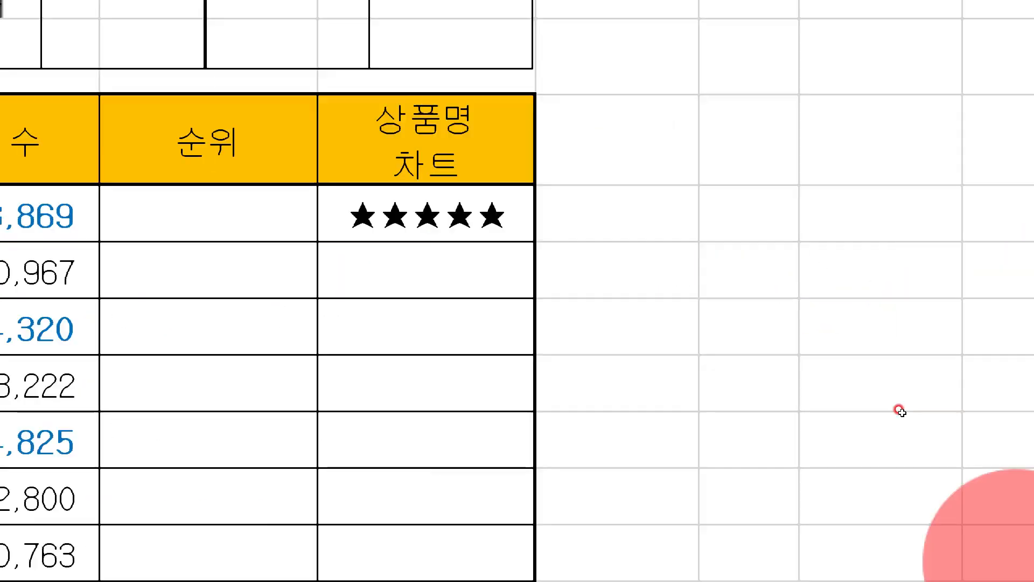
left_click(952, 466)
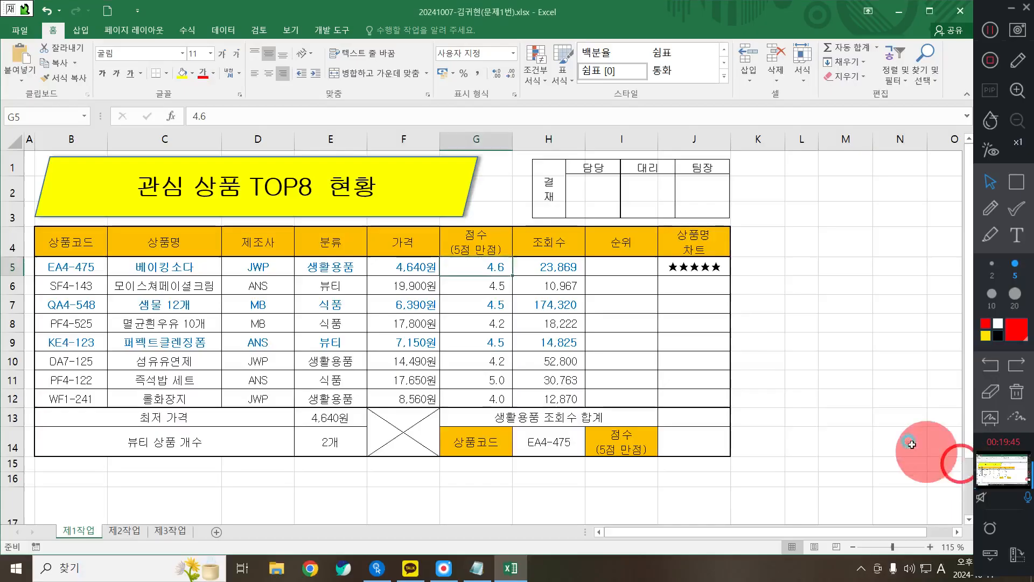
left_click(709, 267)
left_click_drag(730, 276, 734, 405)
left_click(803, 305)
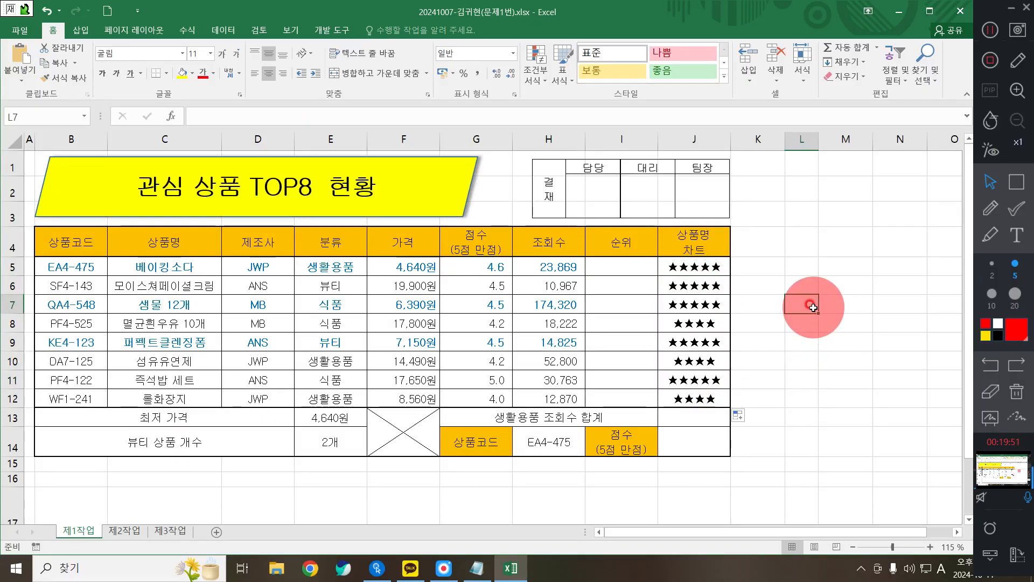
- Compare the score in G8 with its star formula in J8, and check the star formula in J11
left_click(491, 322)
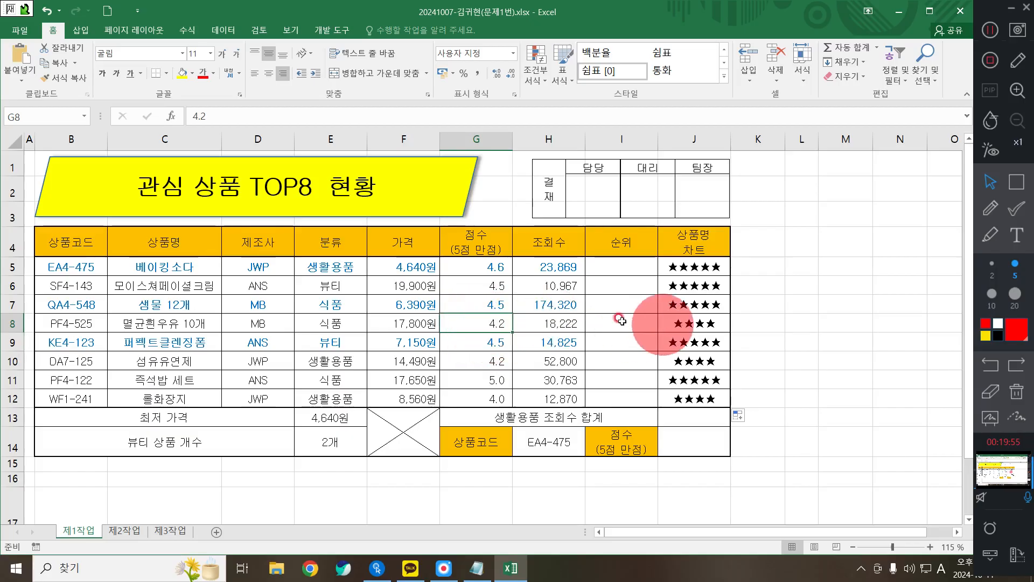
left_click(707, 323)
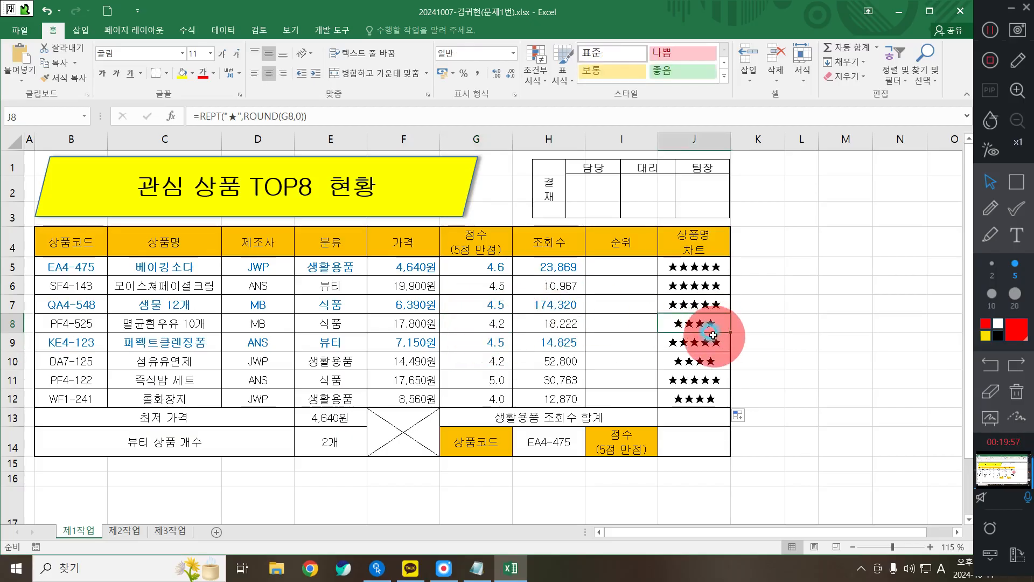
left_click(693, 375)
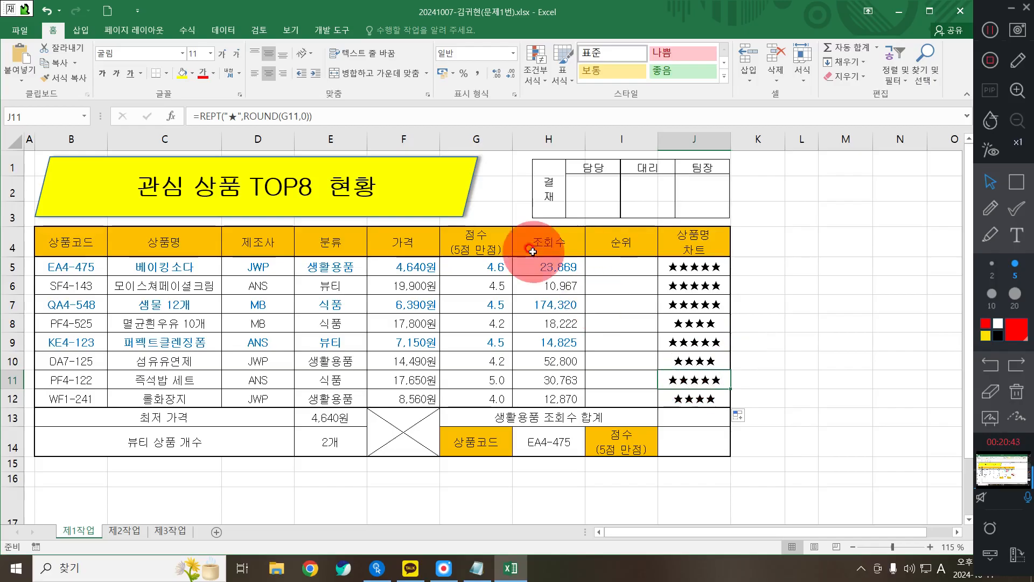
- Select I5, the first cell under 순위, and switch to Notepad to clear all the previous notes
left_click(621, 268)
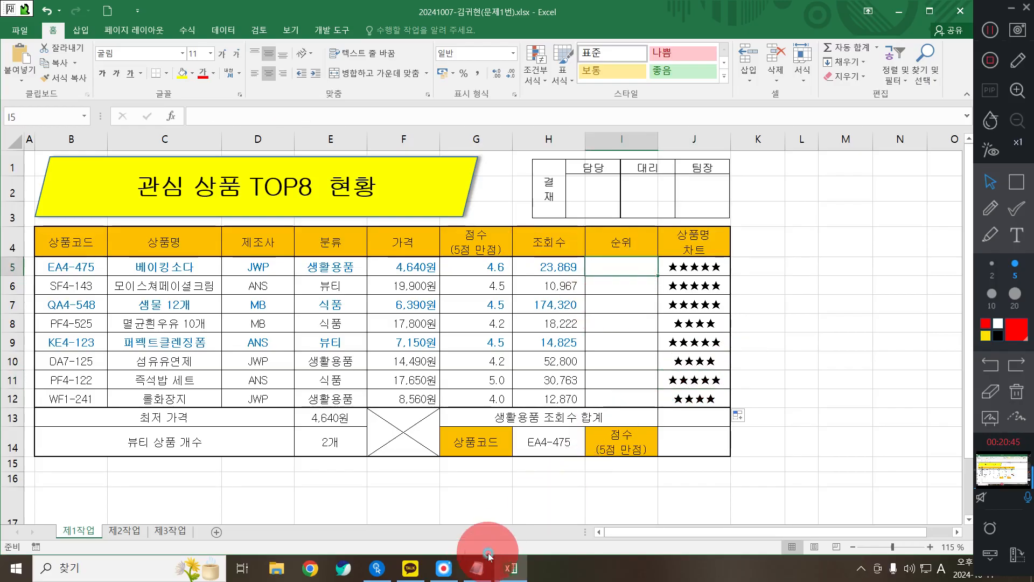
left_click(477, 568)
key("ctrl+a")
key("Delete")
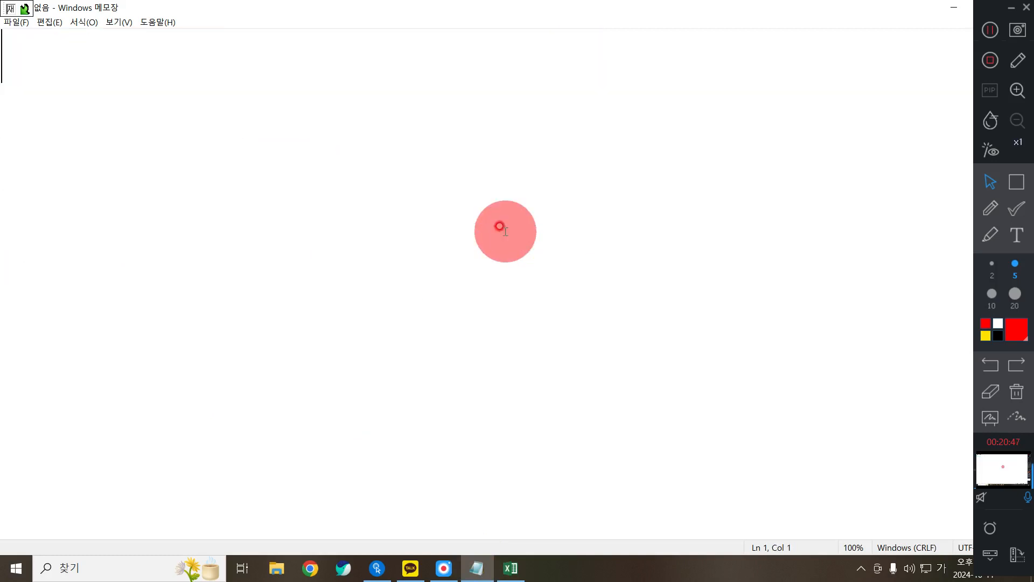
- Begin the first line of the empty note with the function name IF, removing the mistyped Korean characters
type("ㅑ")
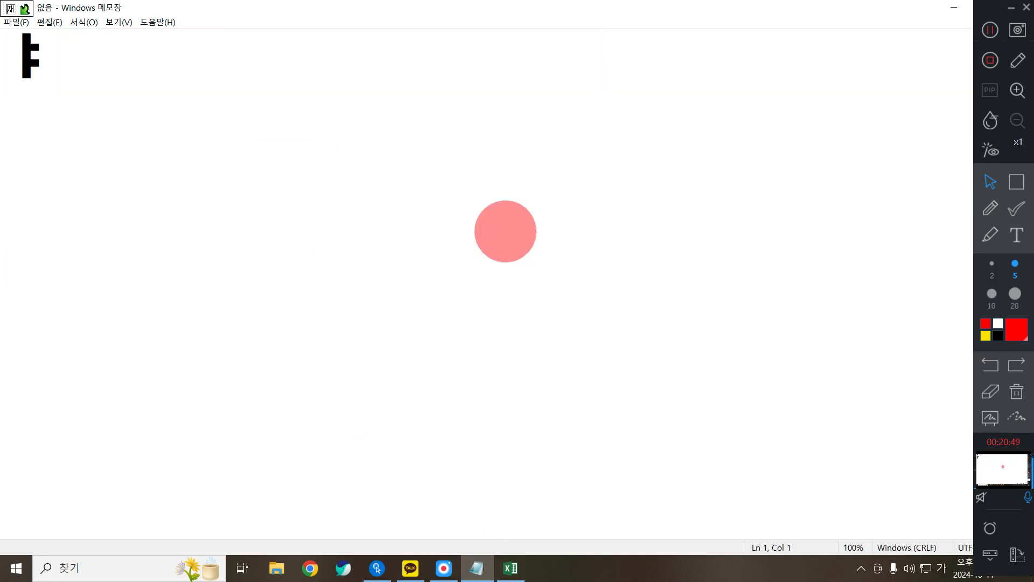
left_click(20, 6)
left_click(43, 74)
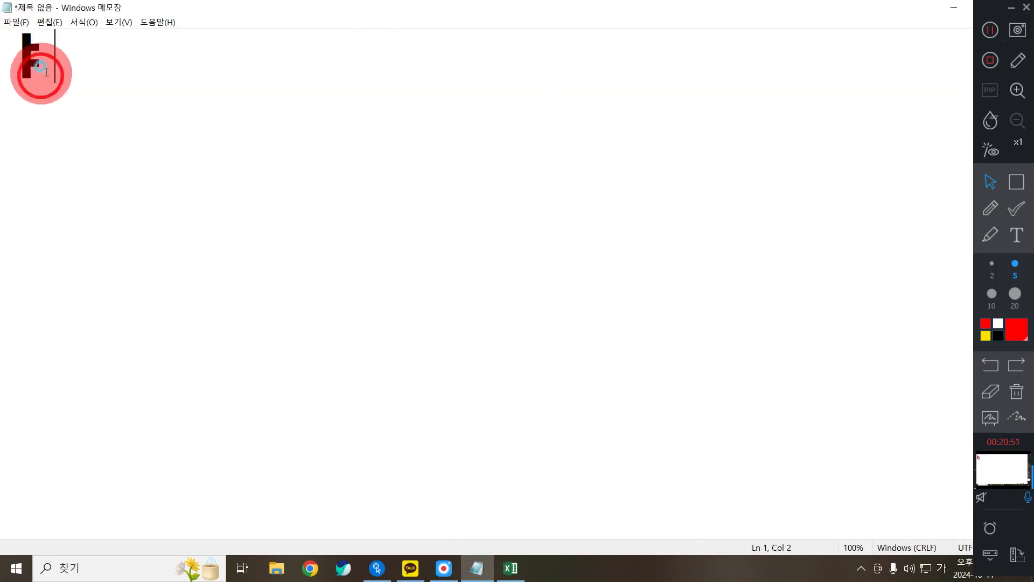
key("BackSpace")
type("ㅑ")
key("BackSpace")
left_click(52, 75)
key("Hangul")
type("IF")
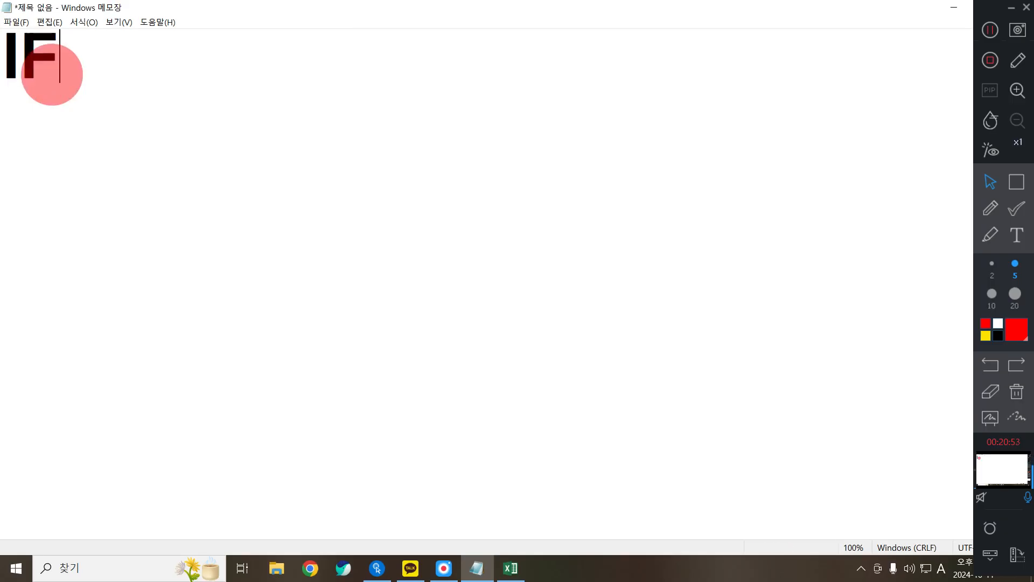
- Add an opening parenthesis and the condition argument 조건식 after IF, removing the stray characters
type("*")
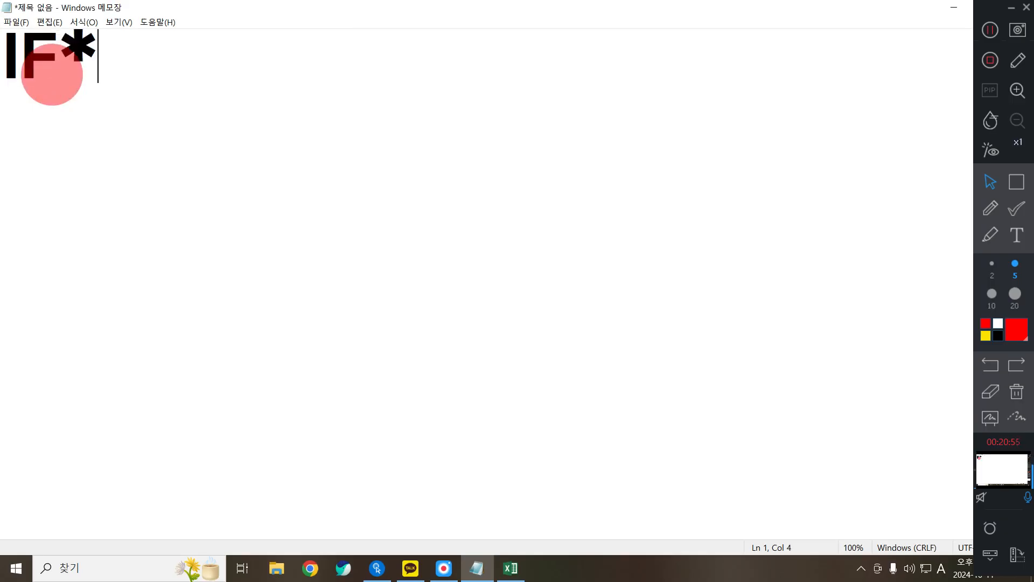
type("W")
key("BackSpace")
key("BackSpace")
type("(WH")
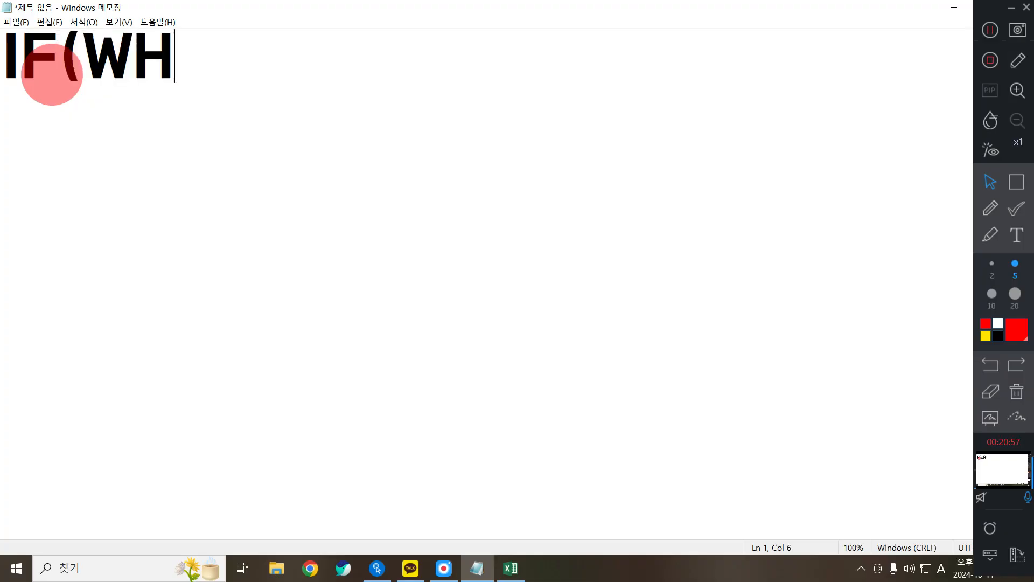
key("BackSpace")
key("BackSpace")
key("Hangul")
type("조건식")
- Complete the IF syntax line with the arguments 참 and 거짓 and a closing parenthesis
type(", 참, ㅈ")
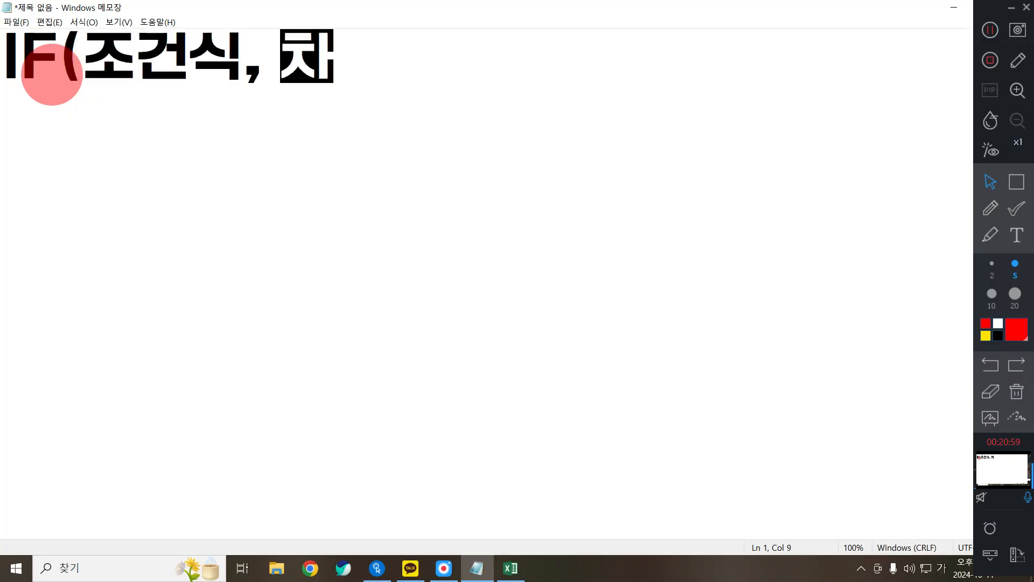
key("BackSpace")
type("겆시")
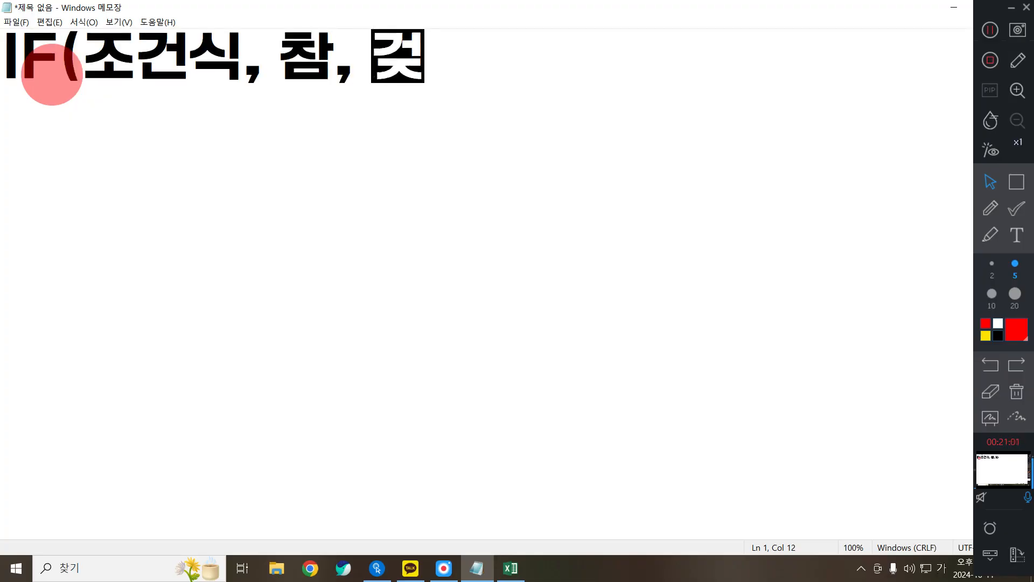
key("BackSpace")
key("BackSpace")
key("BackSpace")
type("거지ㅅ)")
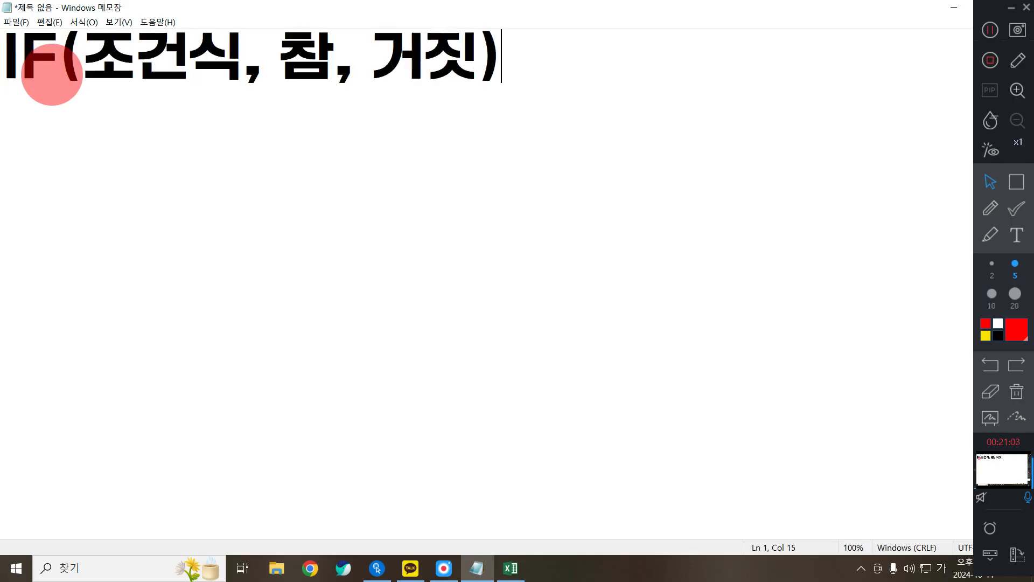
- Start a second syntax line below the IF line with RANK.EQ and an opening parenthesis
key("Return")
type("ㄱ")
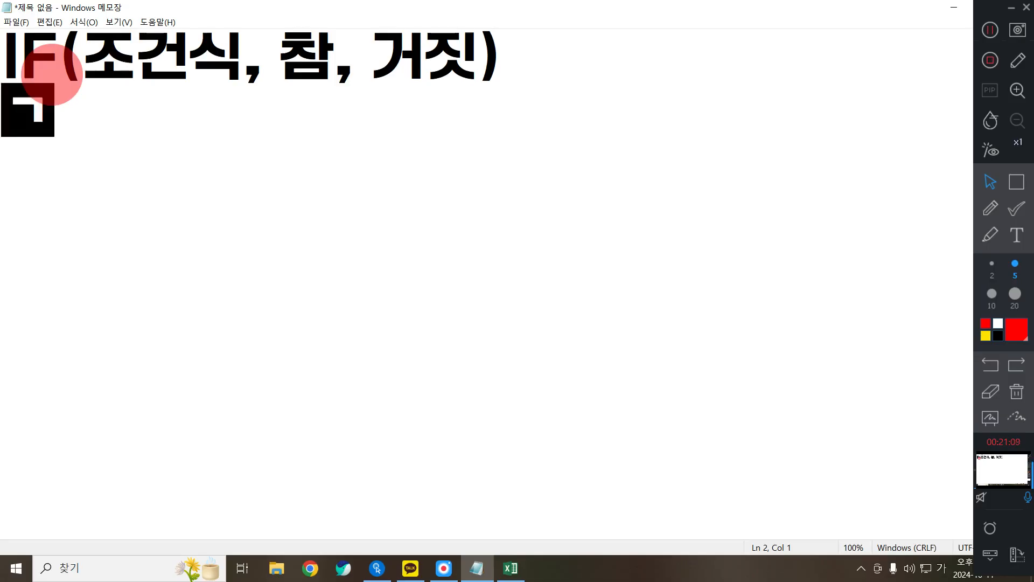
key("BackSpace")
key("Hangul")
type("RANK")
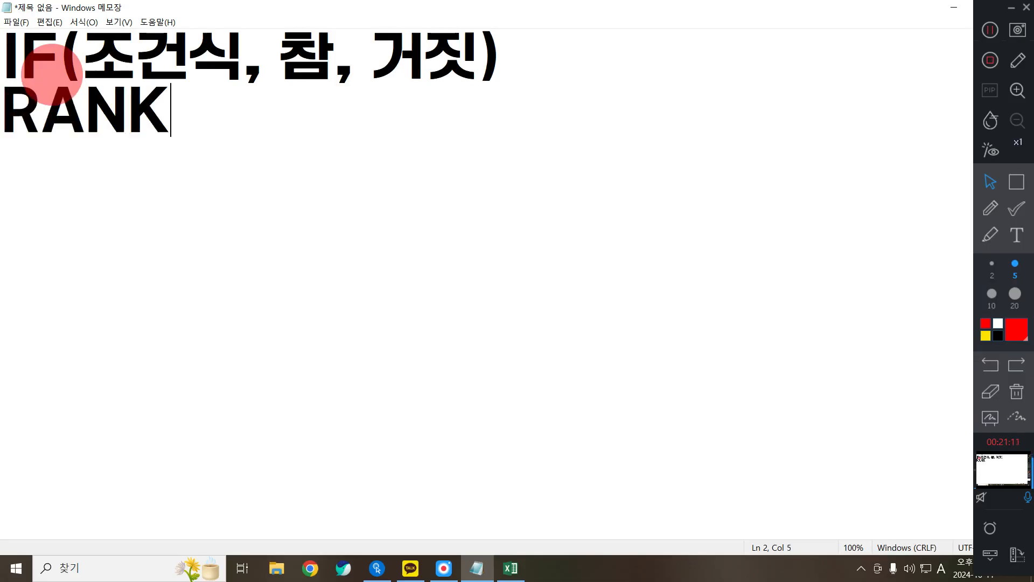
type(".EQ(")
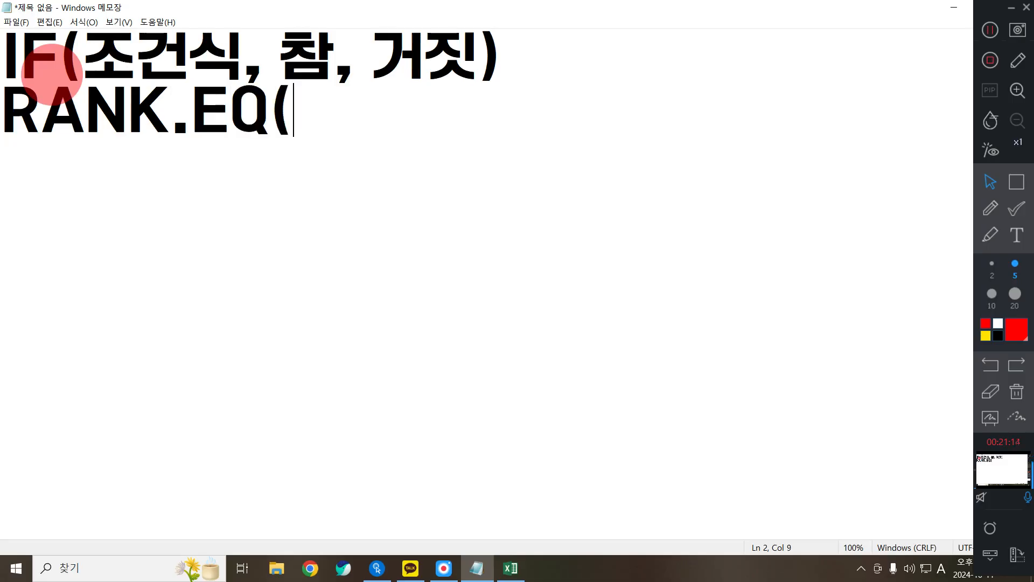
- Complete the second syntax line as RANK.EQ(숫자,범위,오름or내림)
key("Hangul")
type("숫자,")
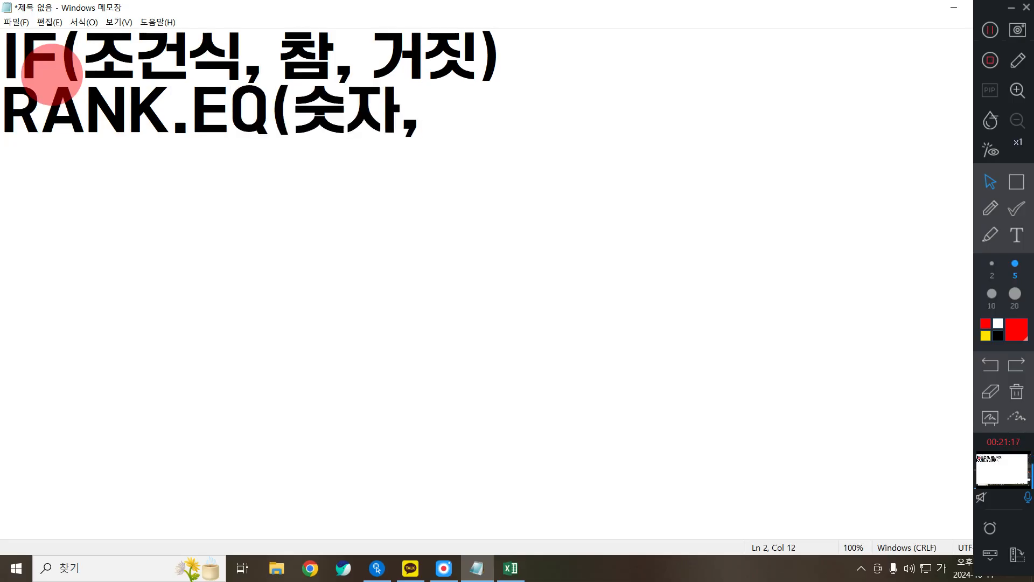
type("ㅂ")
type("범위,")
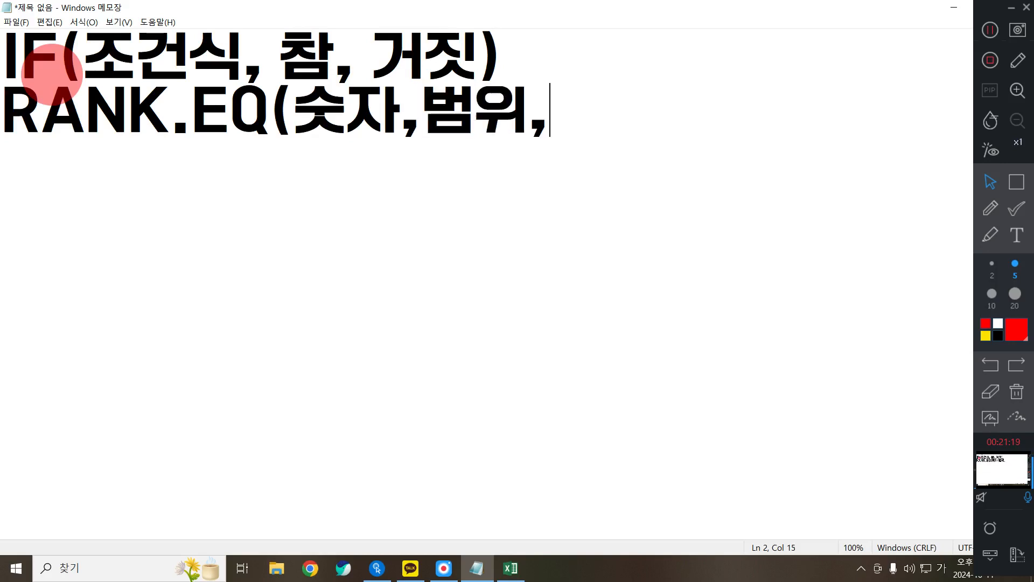
type("오름")
key("Hangul")
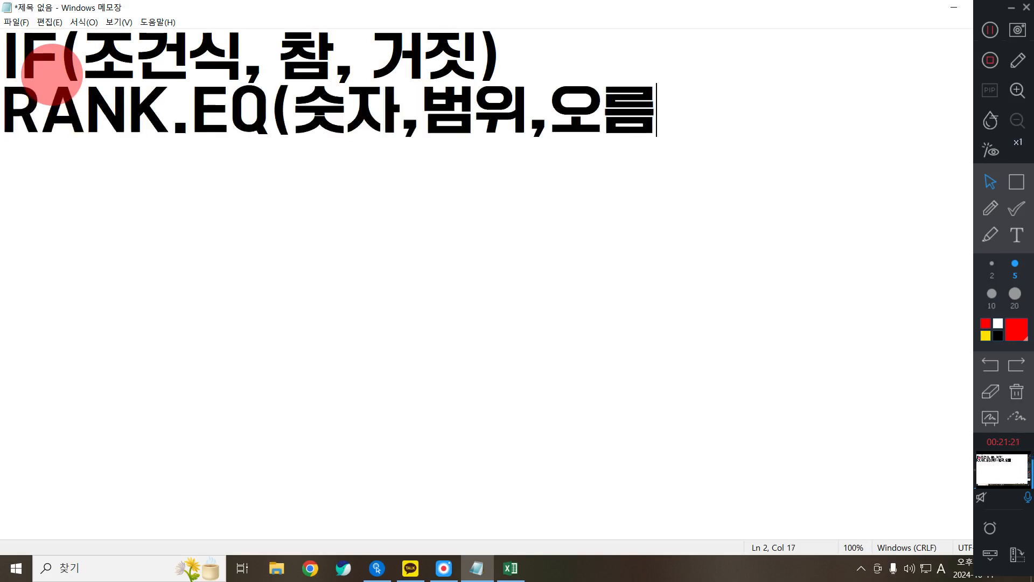
type("or)")
key("BackSpace")
key("Hangul")
type("내림)")
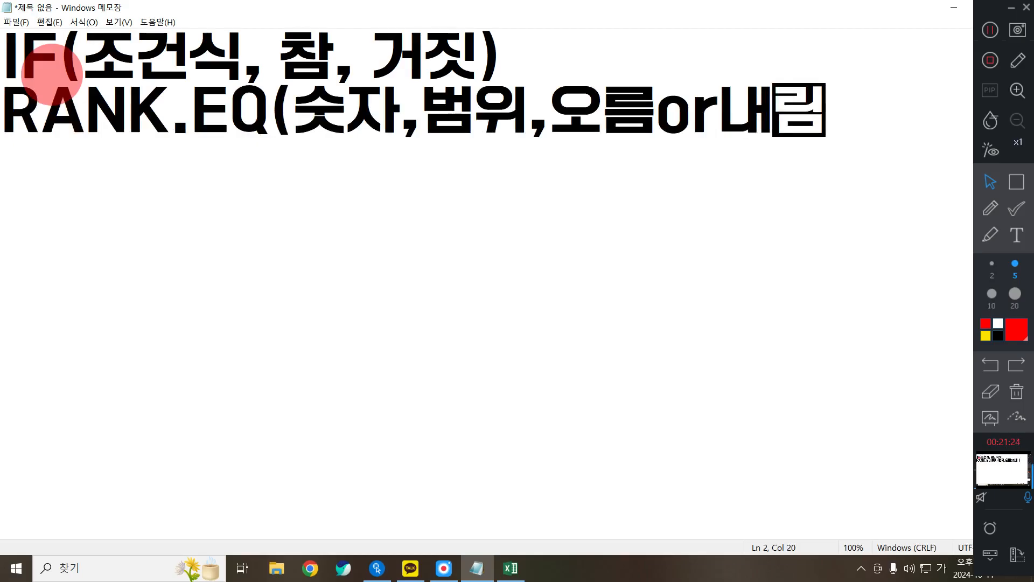
- Leave a blank line below the RANK.EQ syntax and start a note reading 가격의 내림차순
key("Return")
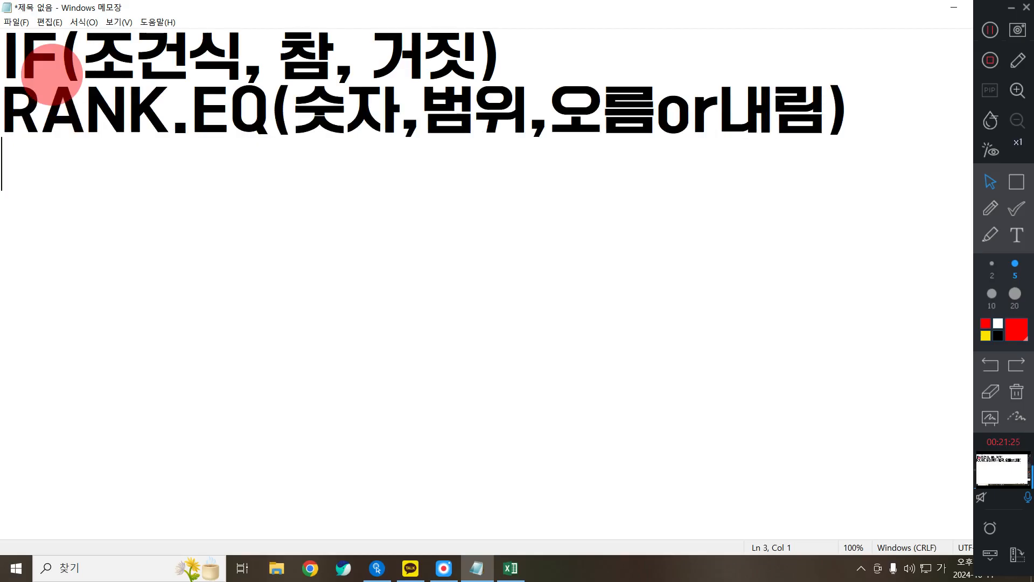
type("1")
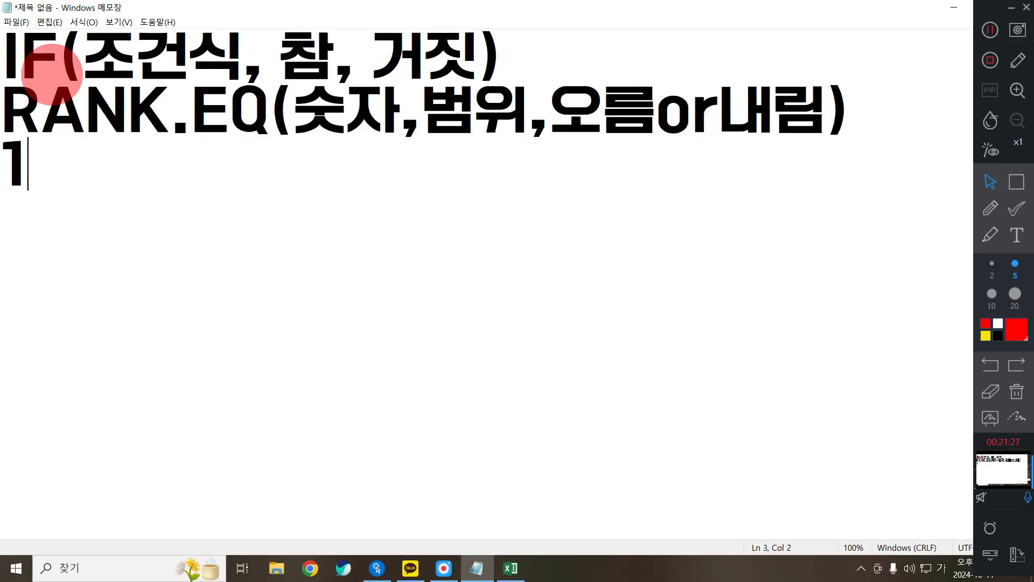
key("BackSpace")
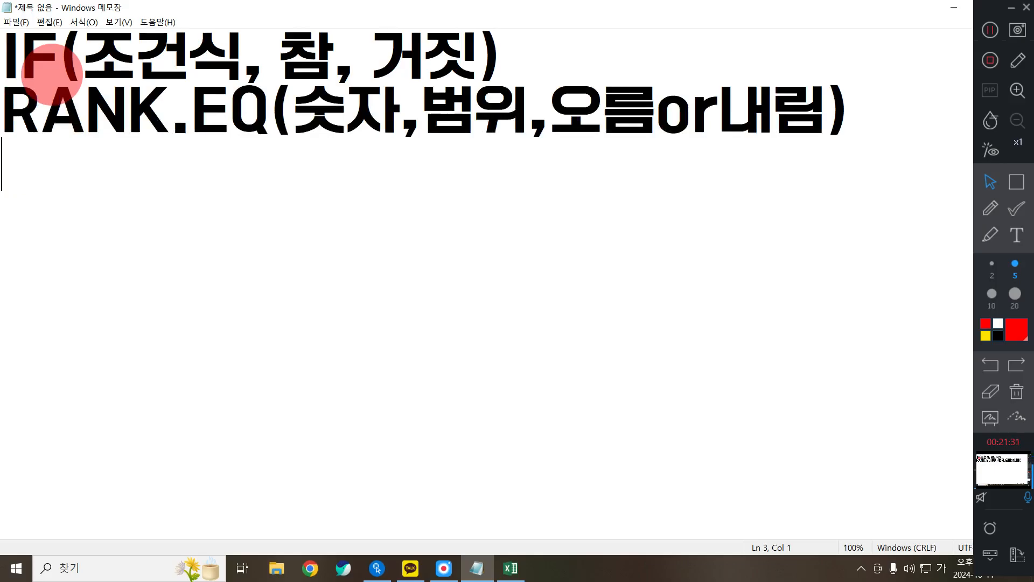
key("Return")
type("가격의")
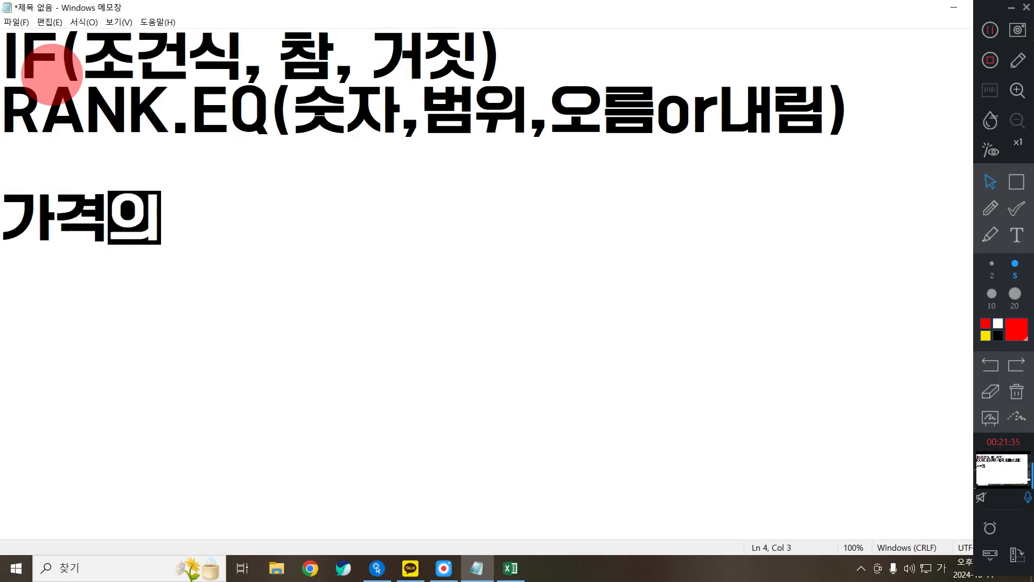
type(" 내림차순 위")
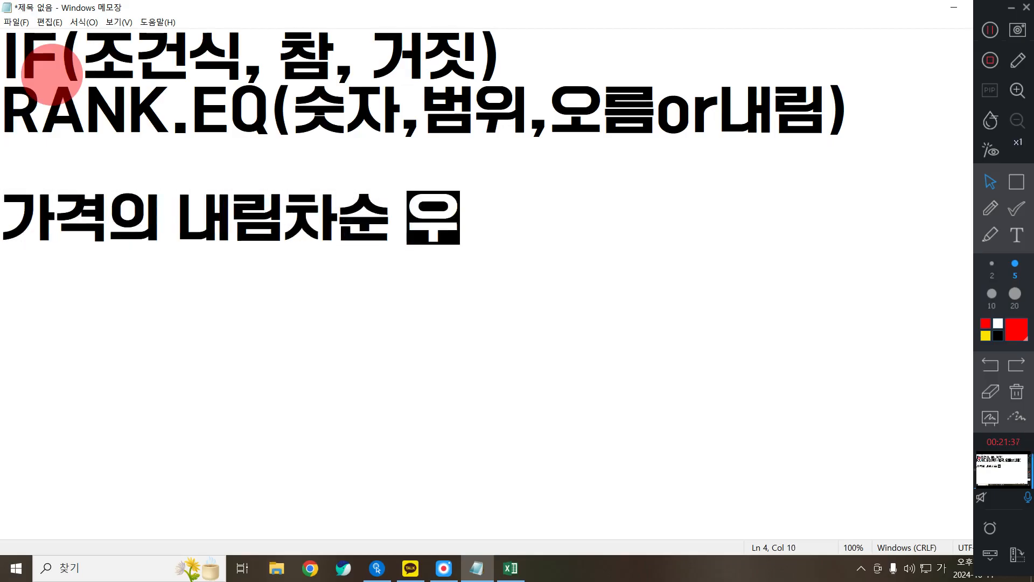
- Attach 위 directly to 내림차순 and continue the note line with 1~3까지만 구하고
key("BackSpace")
key("BackSpace")
type("ㅜㅣ")
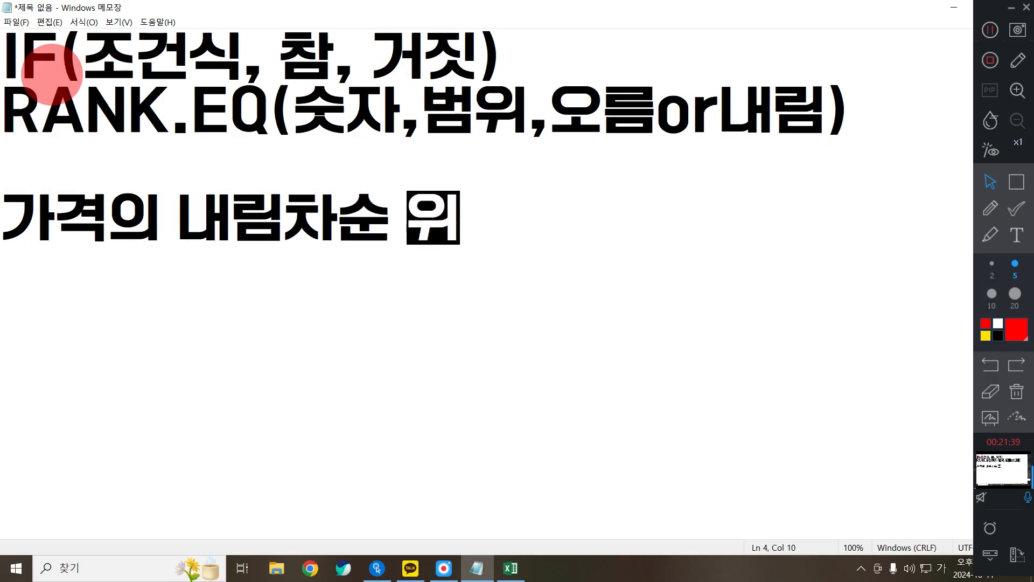
key("BackSpace")
key("BackSpace")
key("BackSpace")
key("BackSpace")
type("우ㅣ 1")
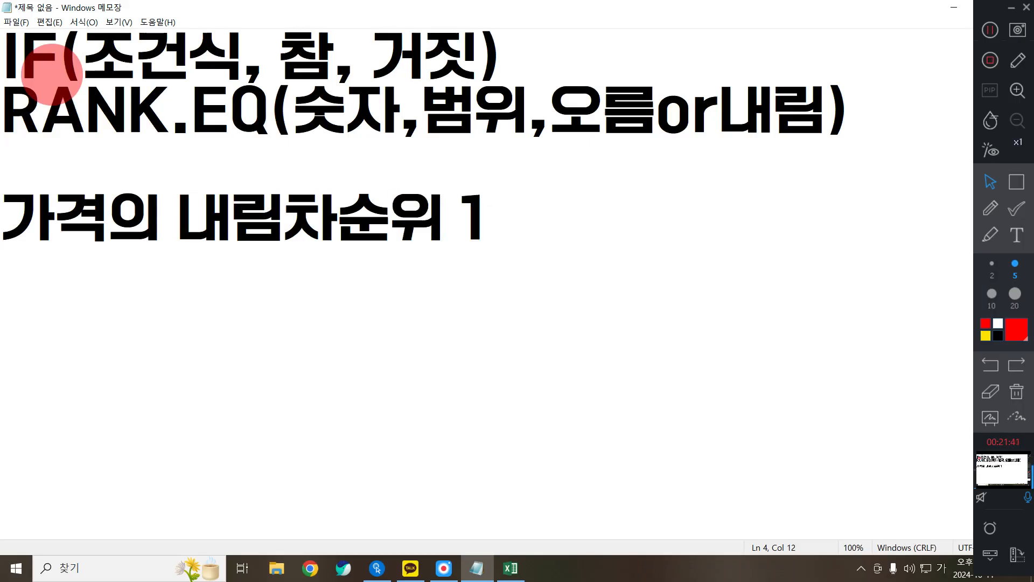
type("~")
type("3까지만 구하고")
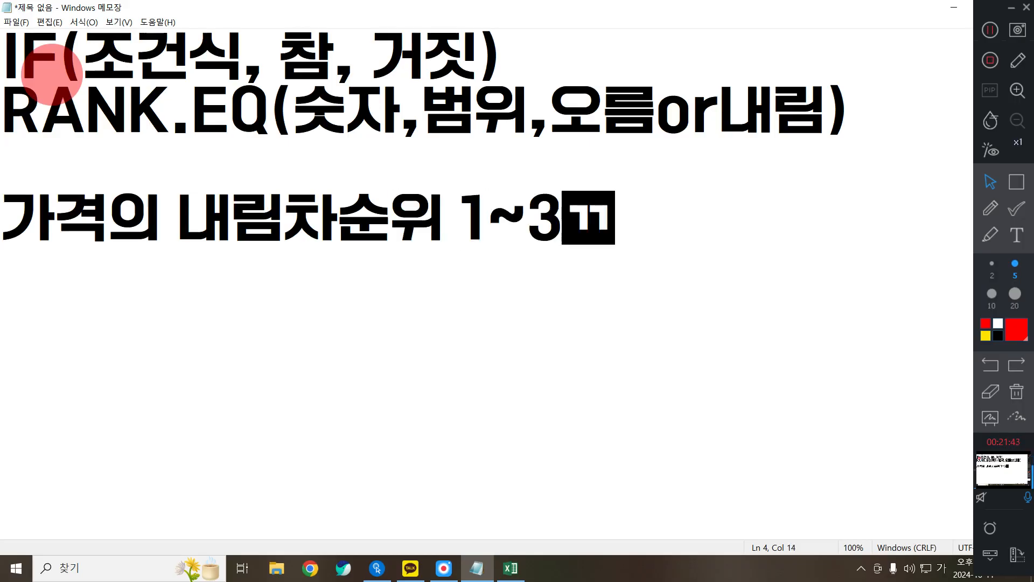
- Add a second note line reading 그 외에는 공백
key("Return")
type("그 ")
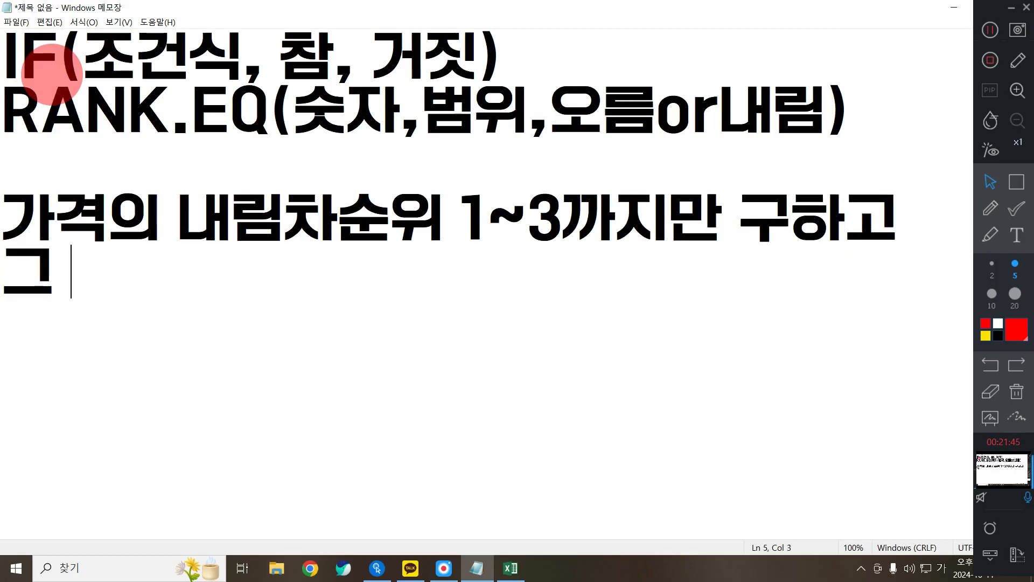
type("외에는 공백")
key("Return")
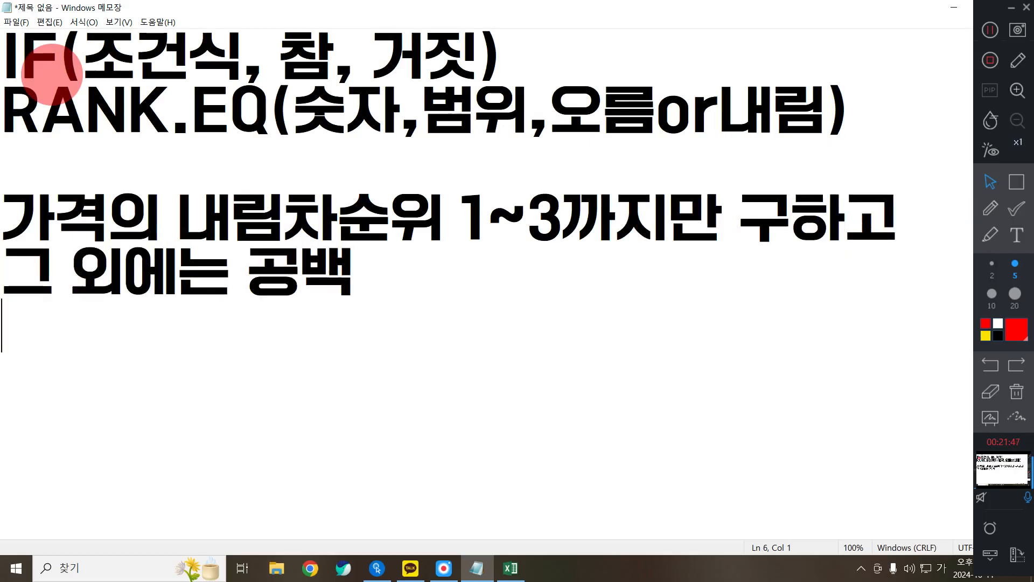
- After a blank line, add three label lines for the IF arguments: 조건 :, 참 : and 거짓 :
key("Return")
type("ㅊ")
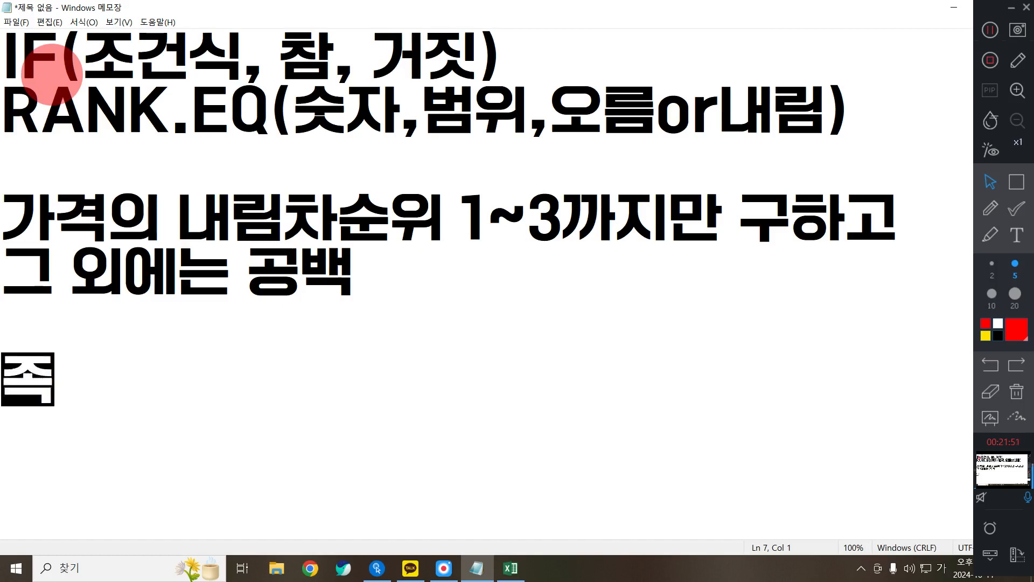
type("건 :")
key("Return")
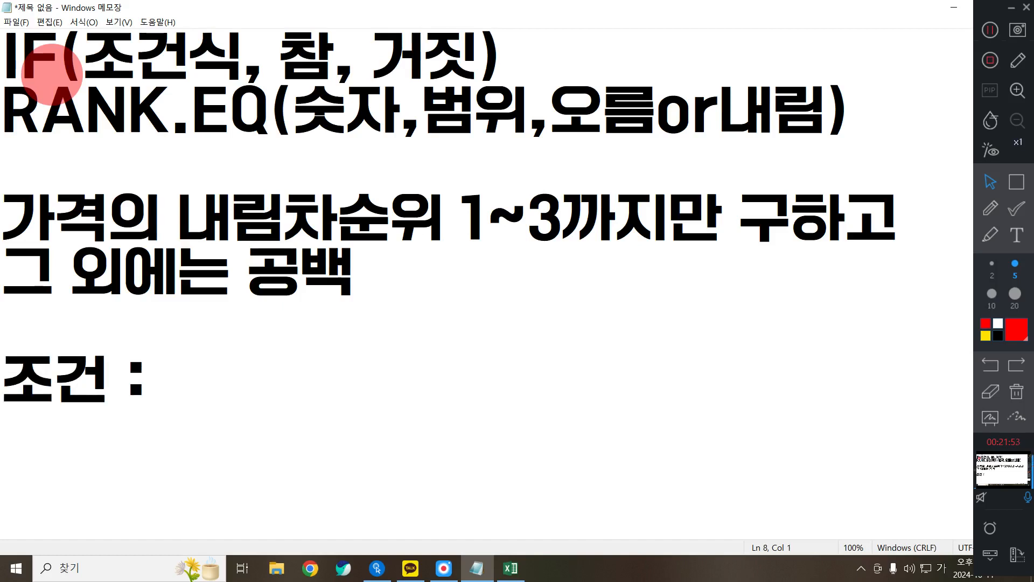
type("참 :")
key("Return")
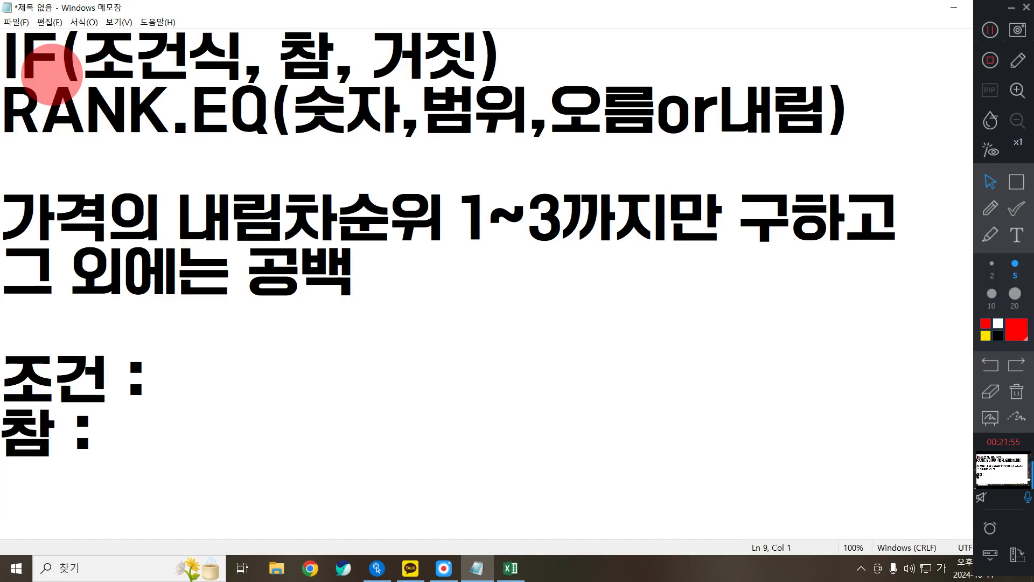
type("거짓 :")
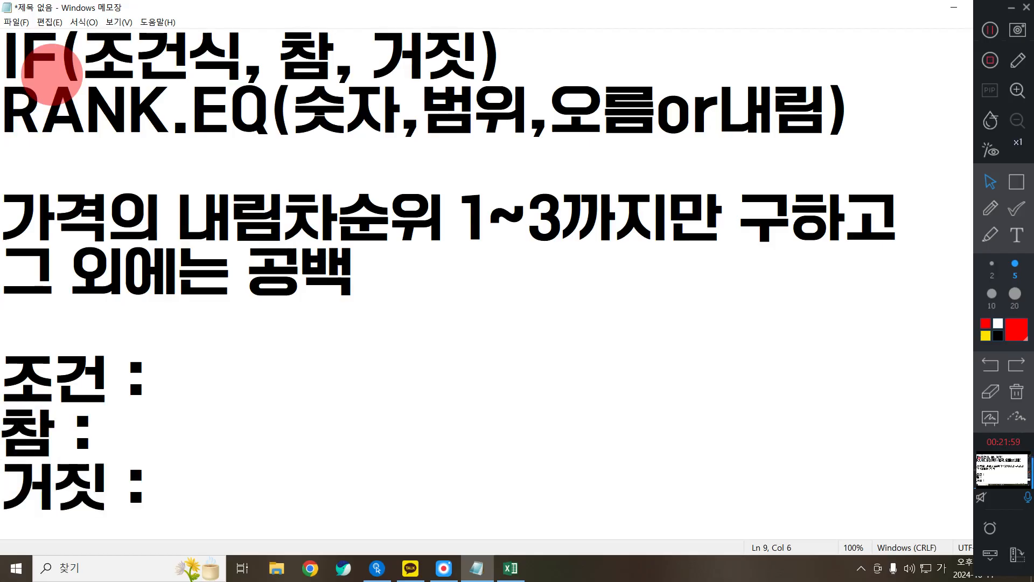
- Fill in the 조건 line with 가격의 내림차순 순위 1~3
key("Up")
key("Up")
key("Right")
key("Right")
key("Right")
type("ㄱ가격의 내")
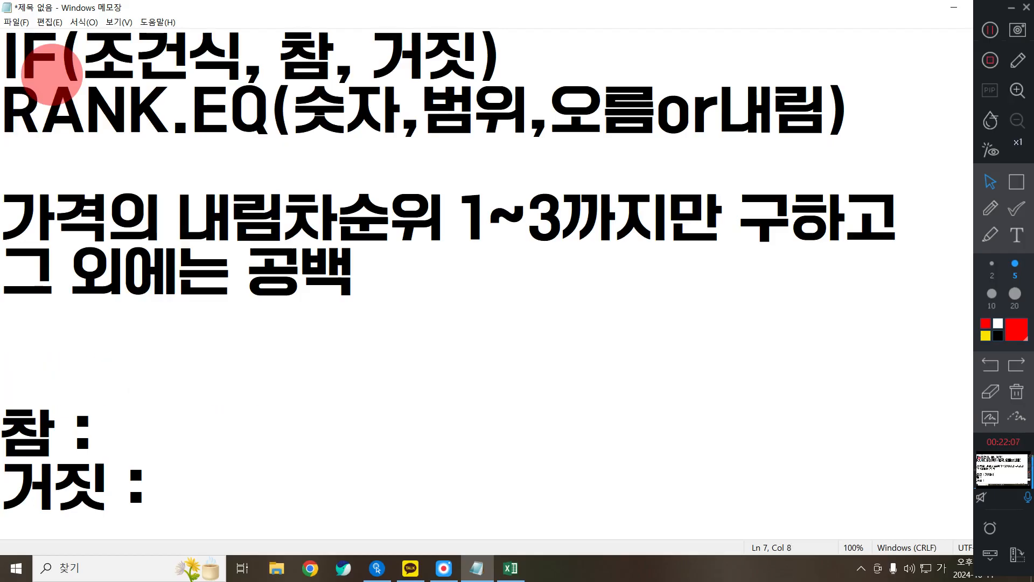
type("림차순")
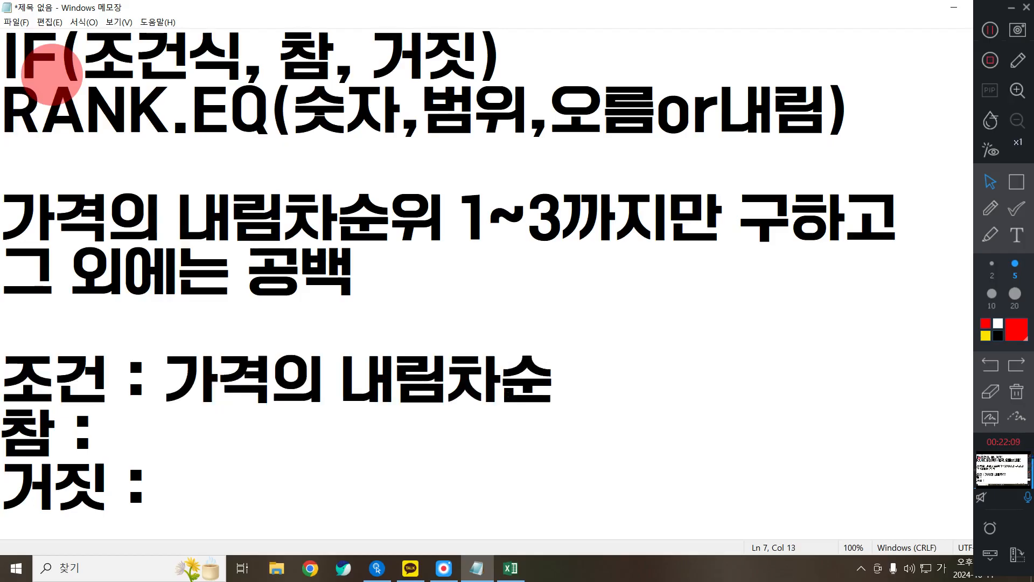
type(" 순위 '")
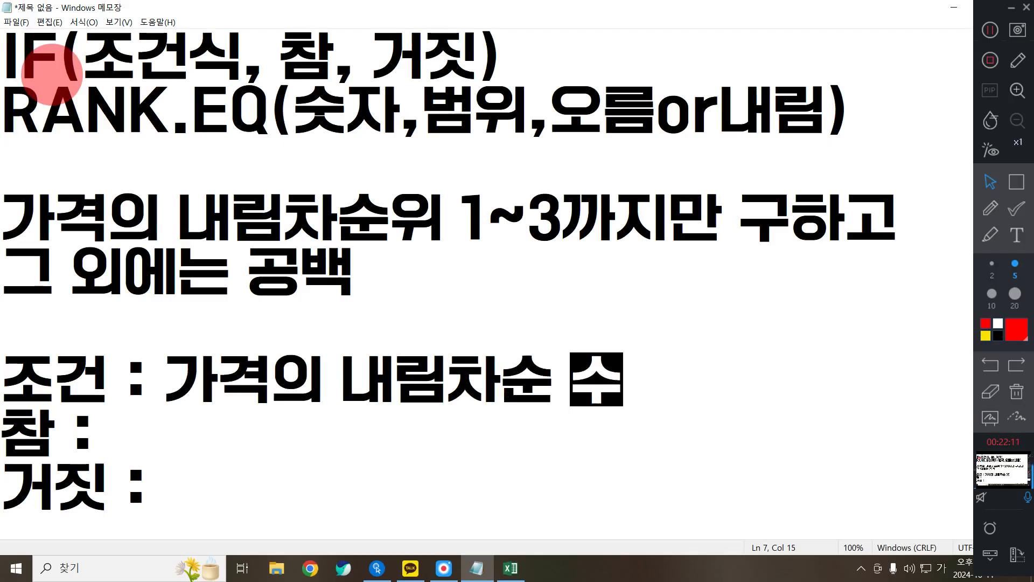
key("BackSpace")
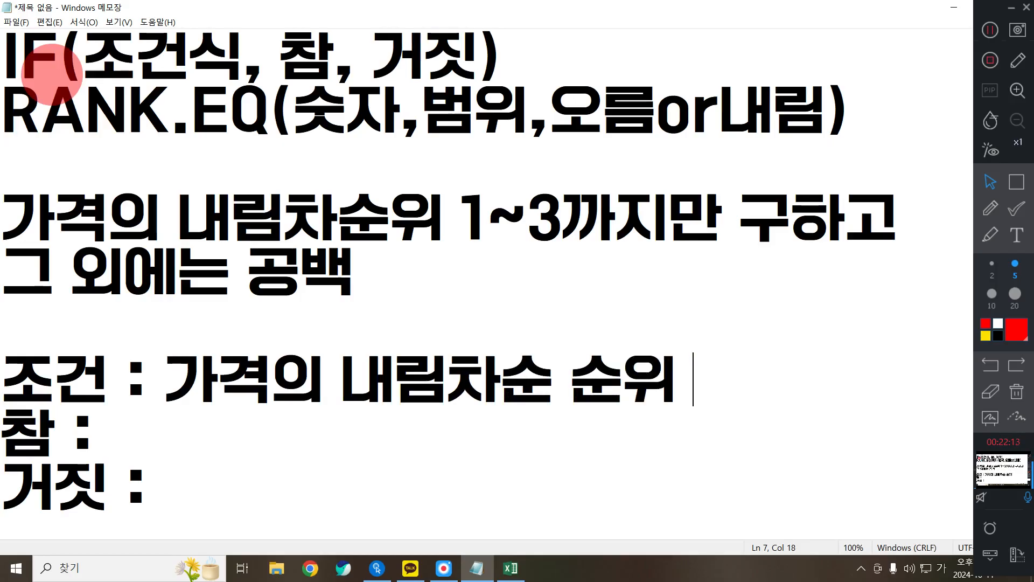
type("1~")
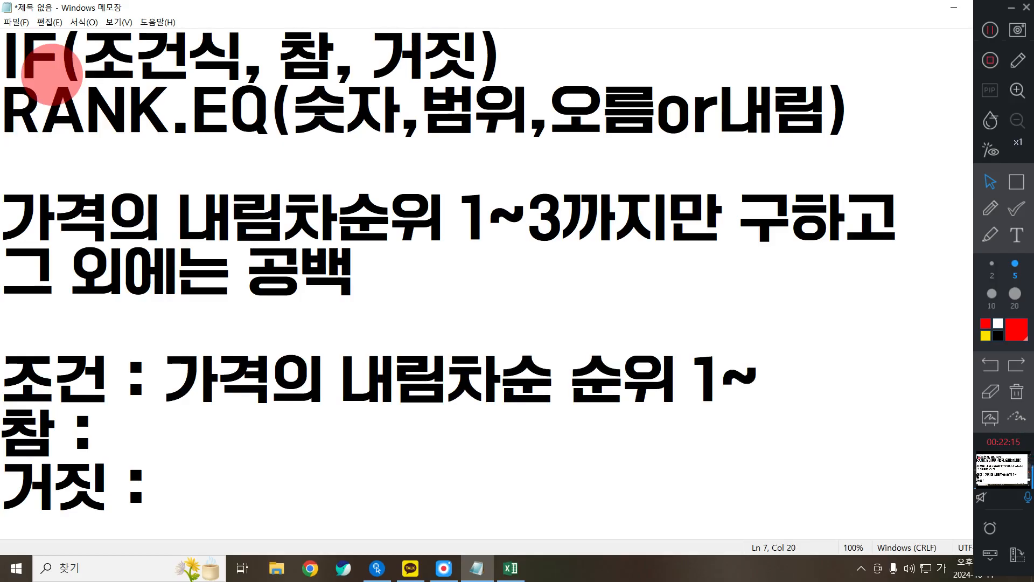
type("3")
- Fill in the 참 line with 가격 1~3 and the 거짓 line with an empty string ""
key("Down")
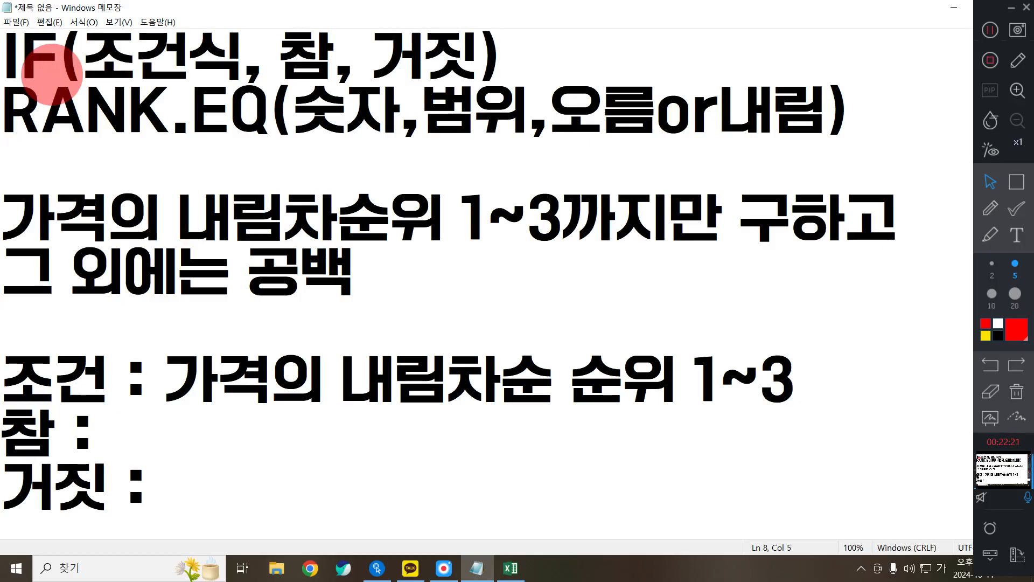
type("1")
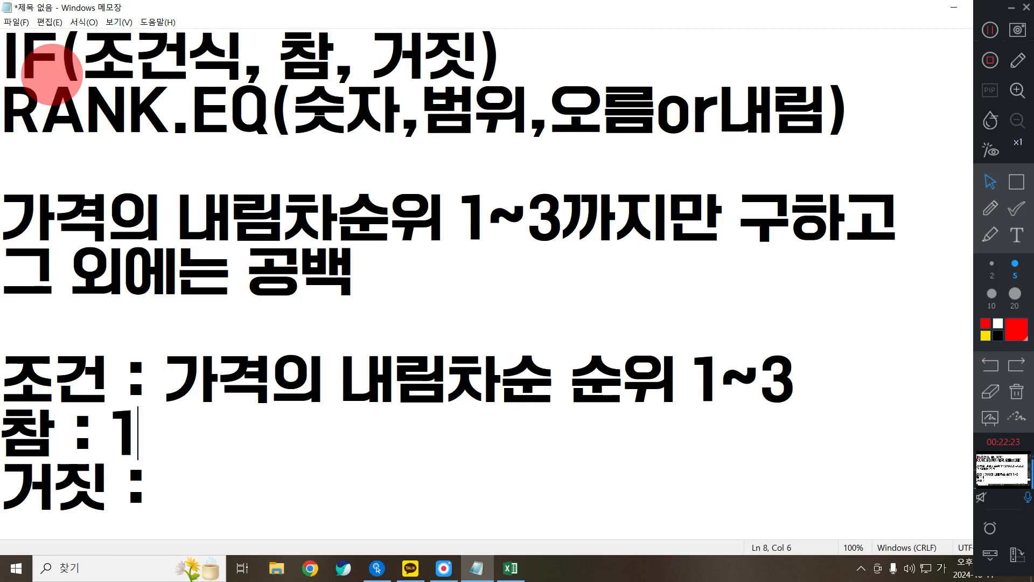
key("BackSpace")
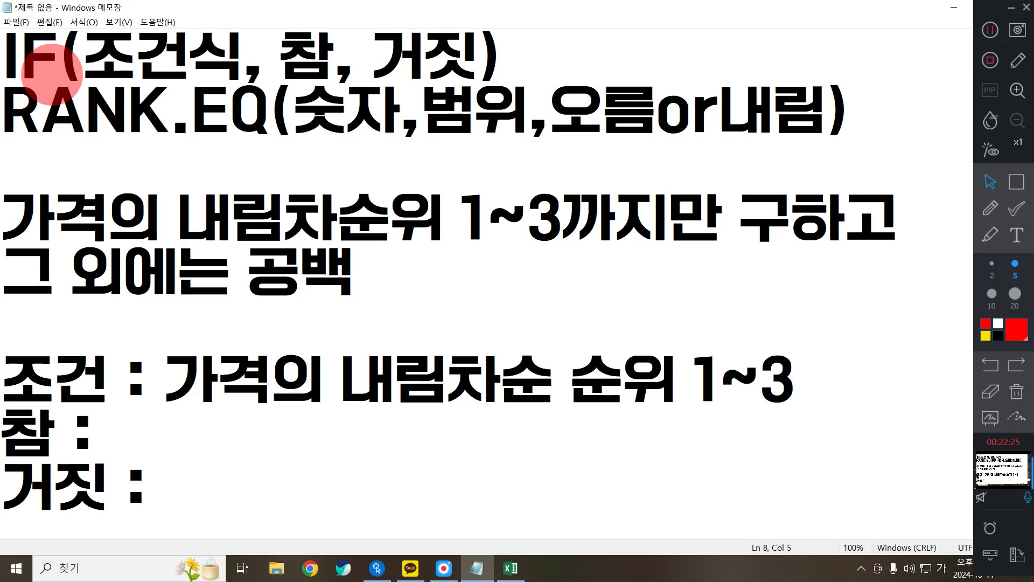
type("가격 1~")
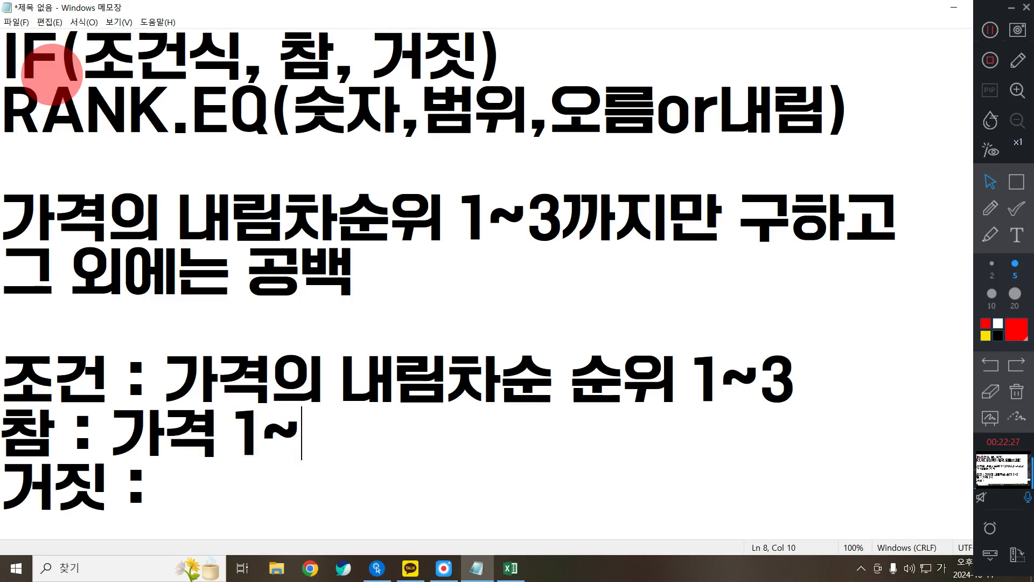
type("3")
key("Down")
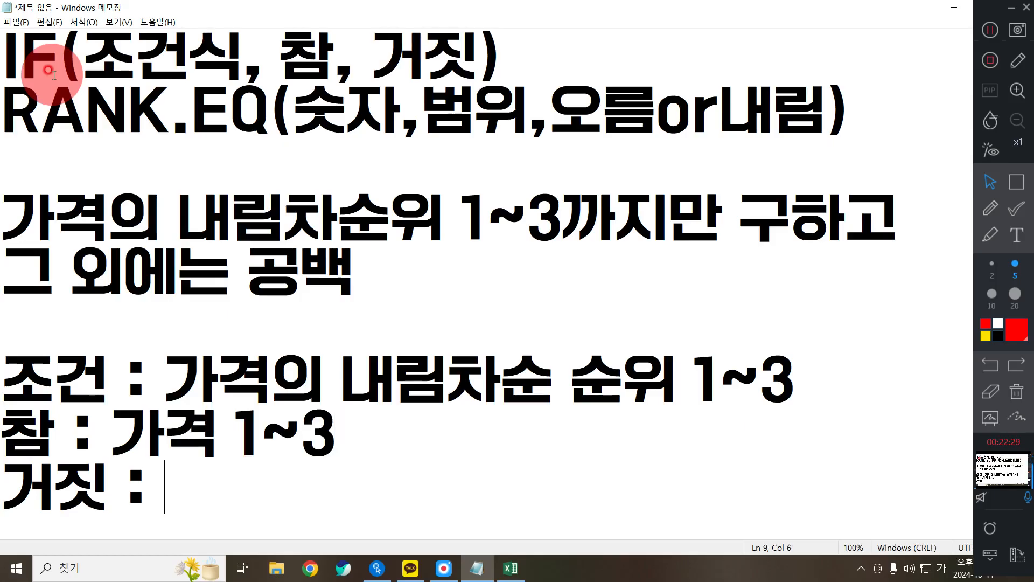
key("BackSpace")
type("\"\"")
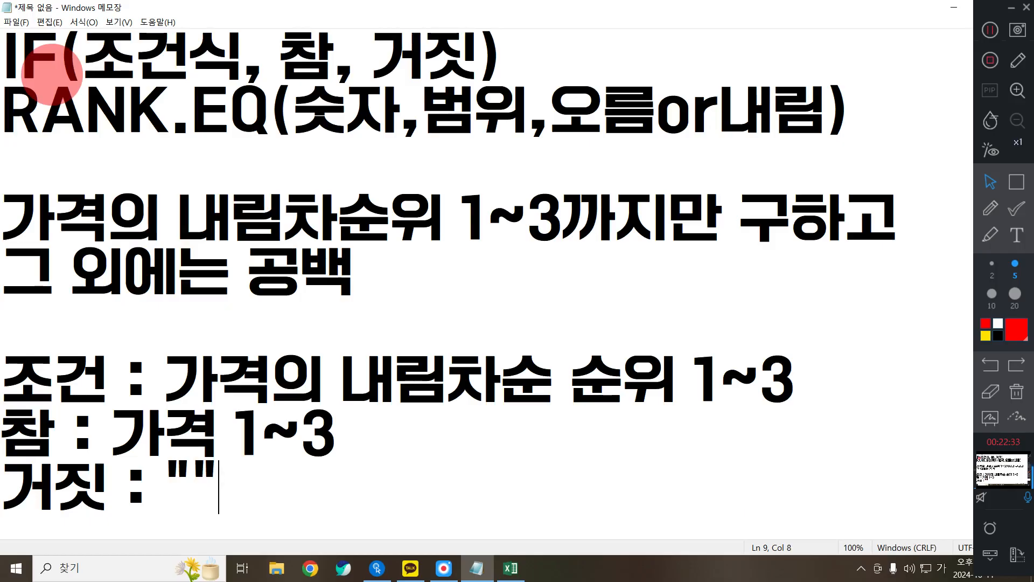
- Replace the phrase 가격의 내림차순 순위 in the 조건 line with RANK.EQ()
left_click_drag(176, 377, 671, 388)
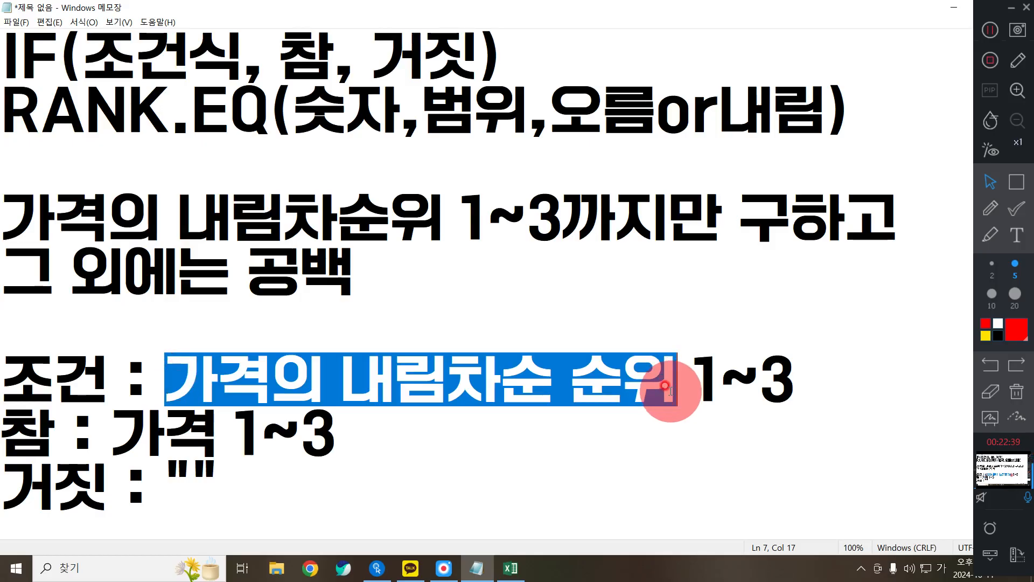
key("BackSpace")
type("ㄱ")
key("BackSpace")
key("Hangul")
type("RANKL")
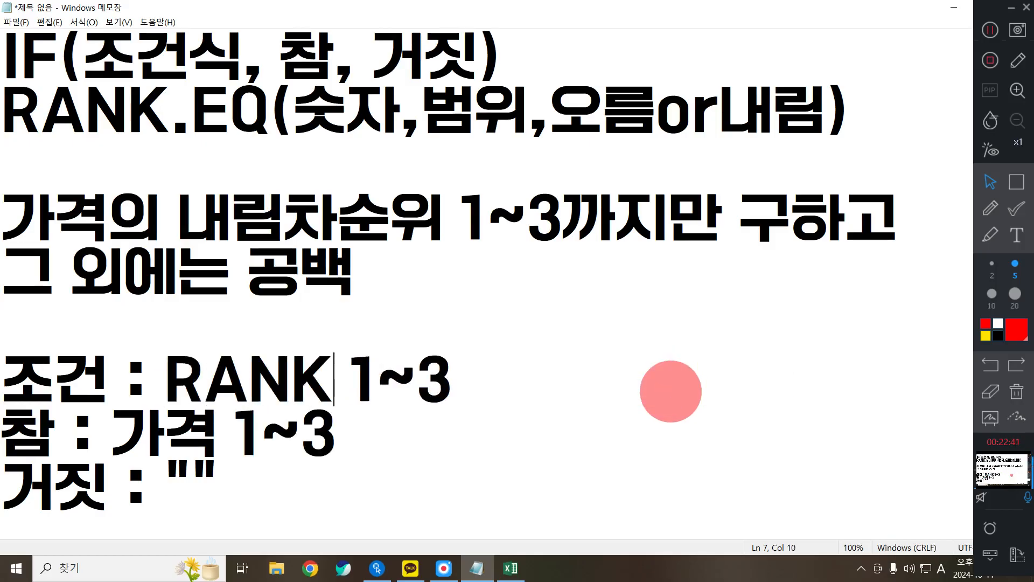
key("BackSpace")
type(".EQ")
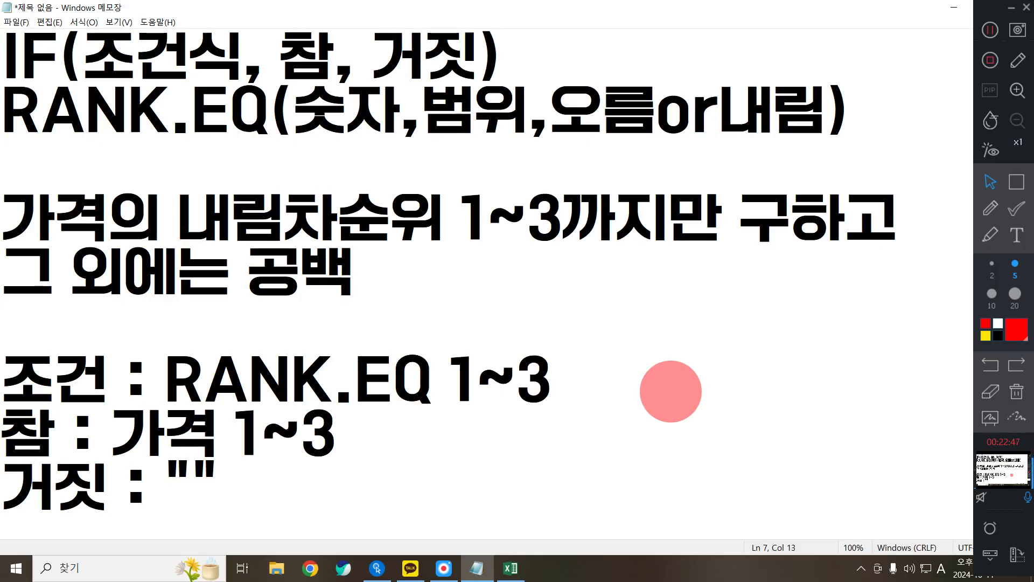
type("()")
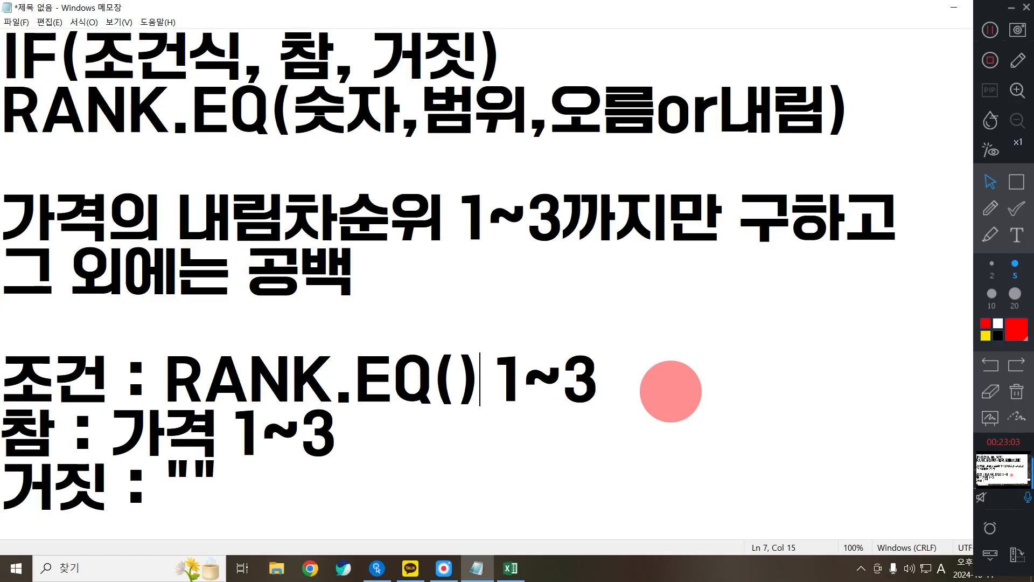
- Replace the 1~3 after RANK.EQ() in the 조건 line with the comparison <4
key("Delete")
key("Delete")
key("Delete")
key("Delete")
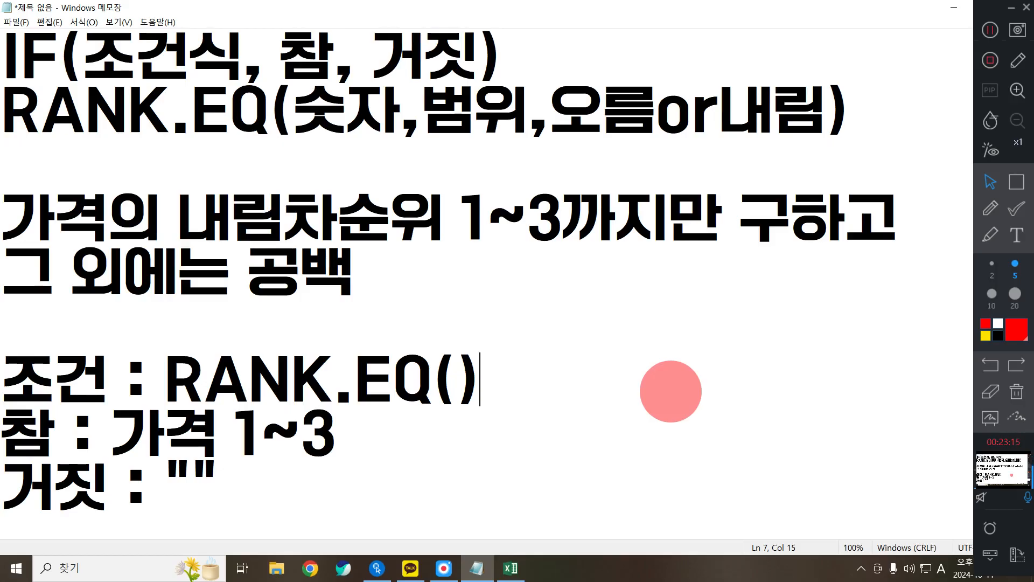
type("<")
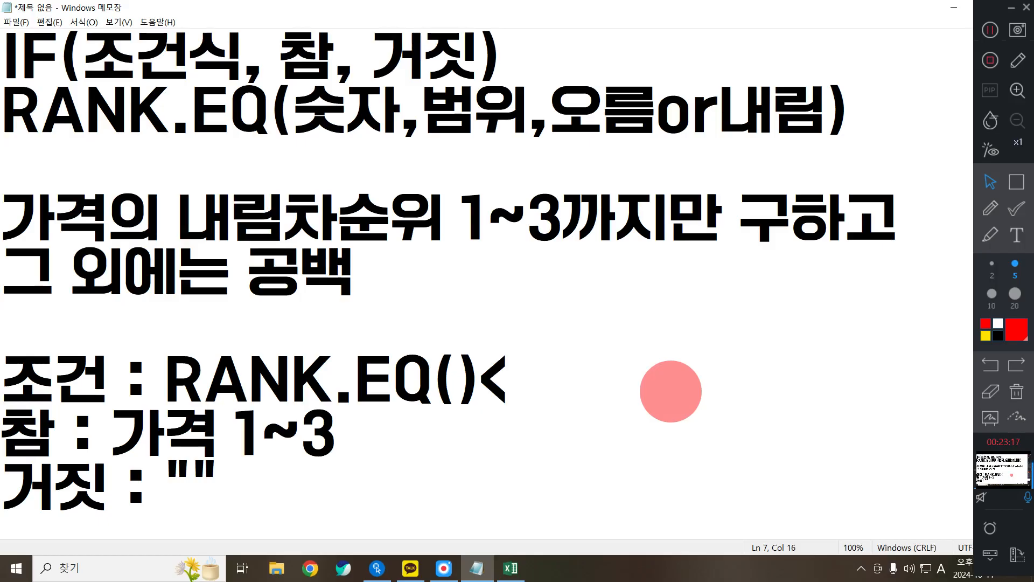
type("4")
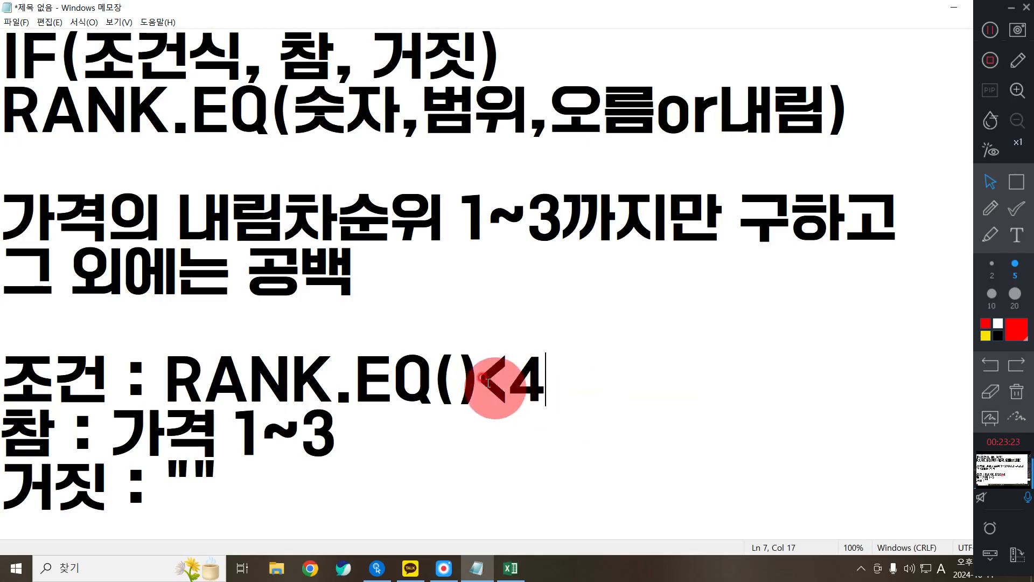
- Replace 가격 1~3 in the 참 line with a copy of RANK.EQ() from the 조건 line
left_click_drag(479, 374, 544, 374)
left_click(469, 409)
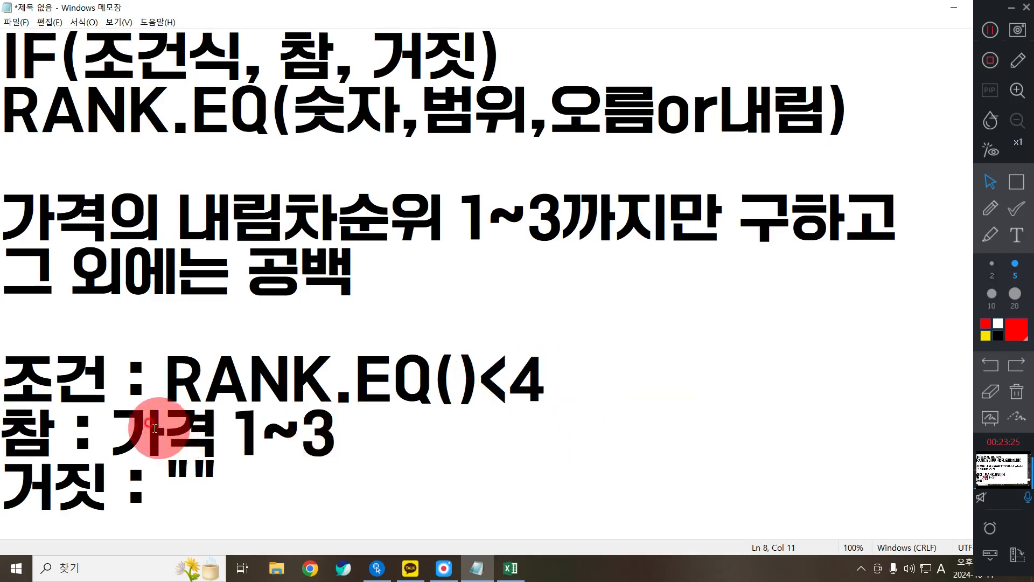
left_click_drag(111, 431, 340, 439)
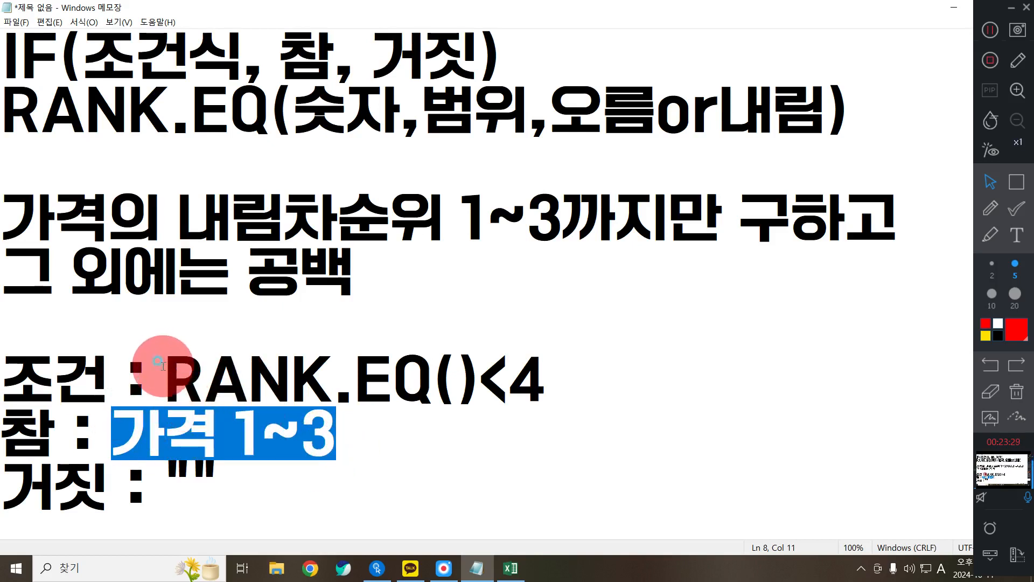
left_click_drag(162, 372, 464, 401)
key("ctrl+c")
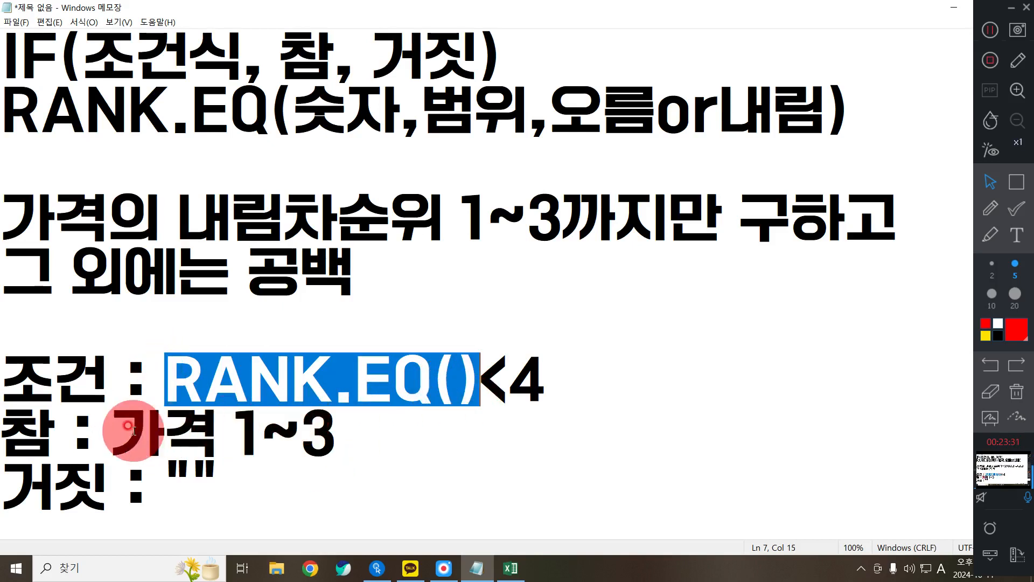
left_click_drag(108, 425, 391, 431)
key("ctrl+v")
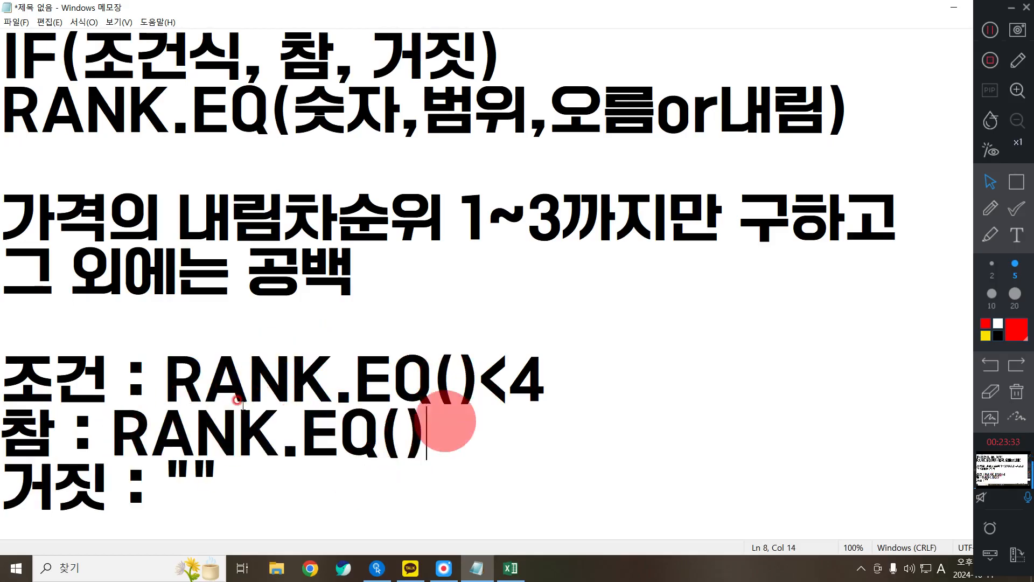
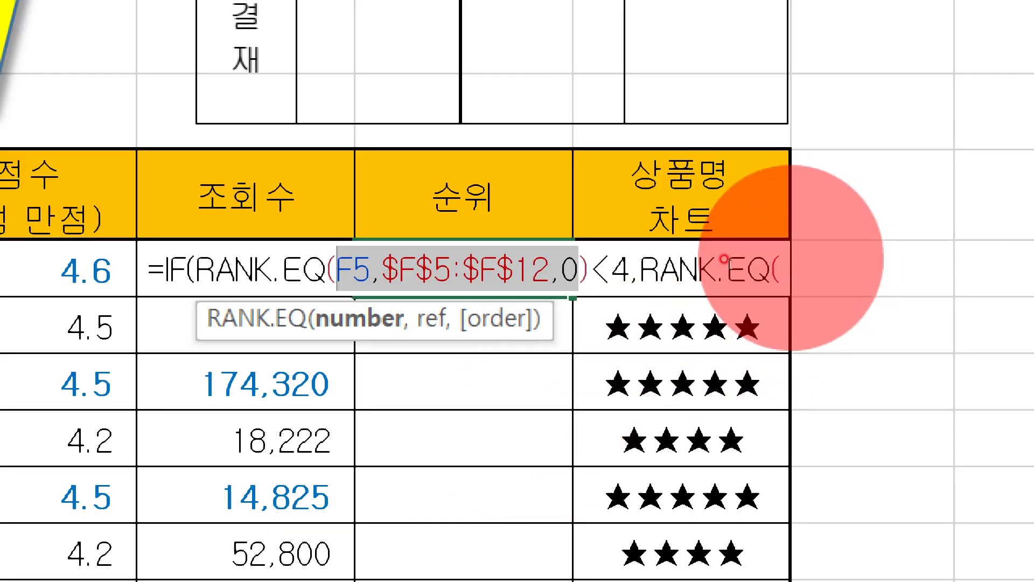
- In the Excel 순위 formula, complete the second RANK.EQ with the arguments F5,$F$5:$F$12,0 copied from the first one
left_click(721, 264)
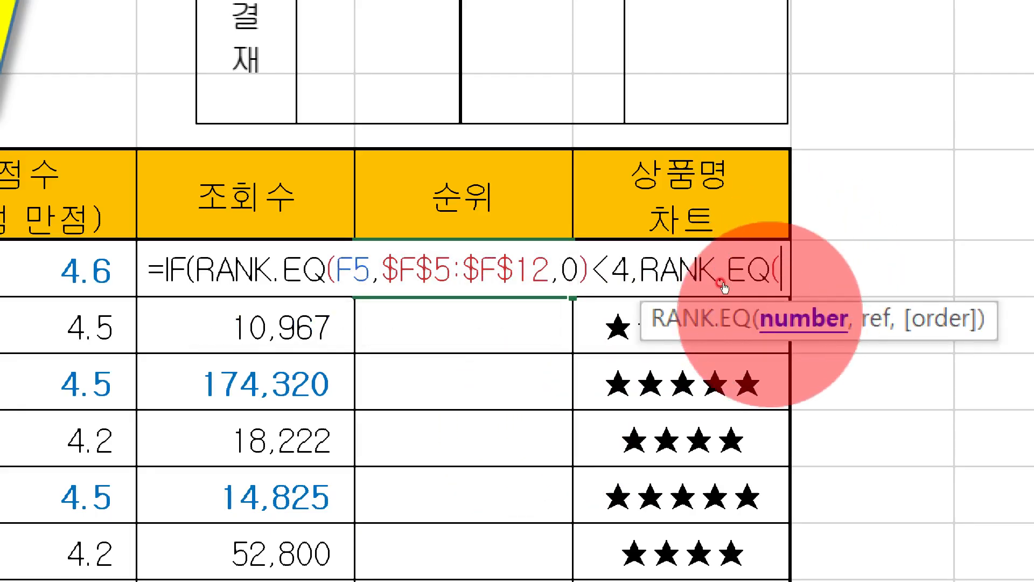
type("F5,$F$5:$F$12,0")
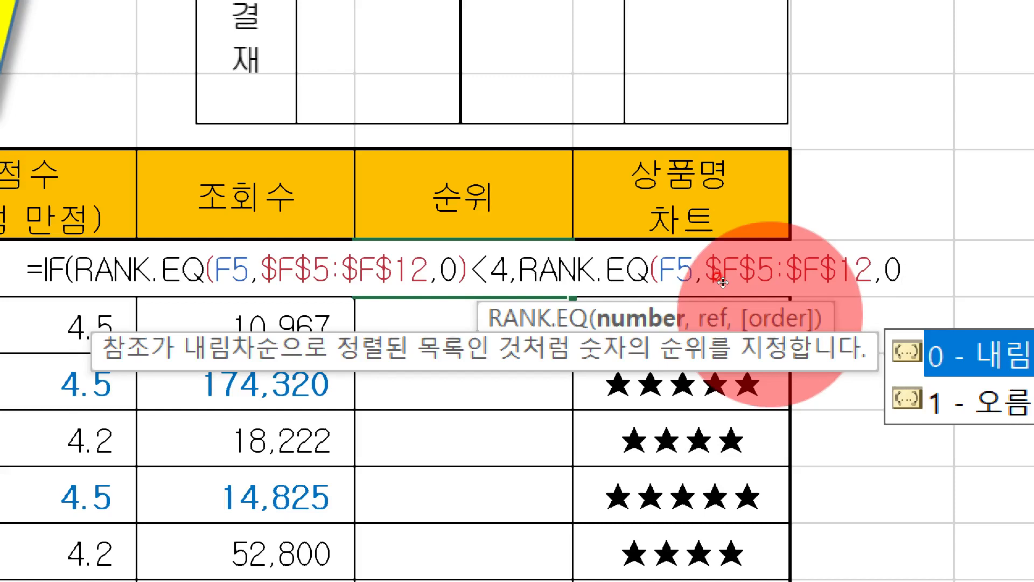
type(")")
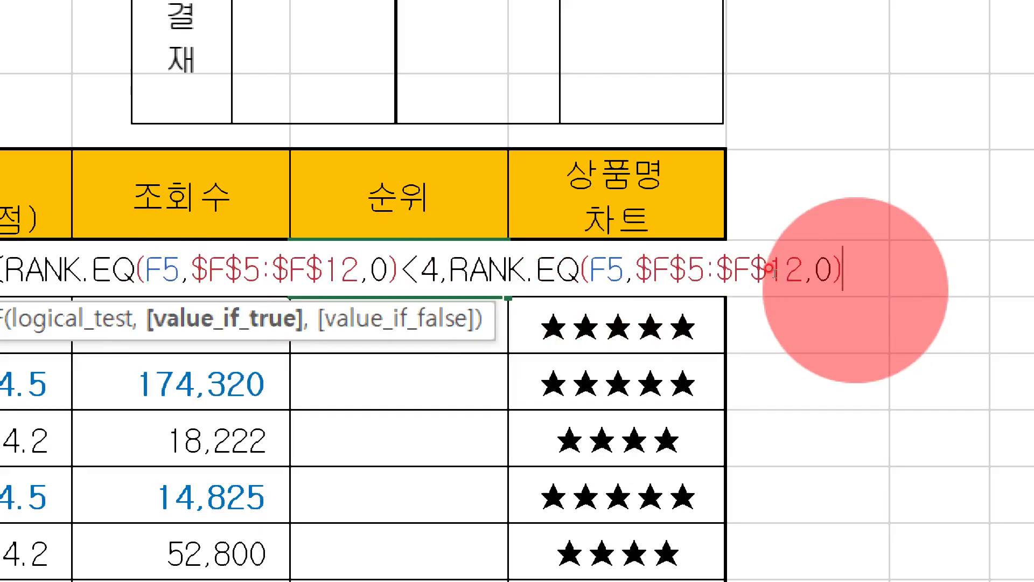
- Append the text "위" to the formula's true result with the & operator
type("&\"DNL")
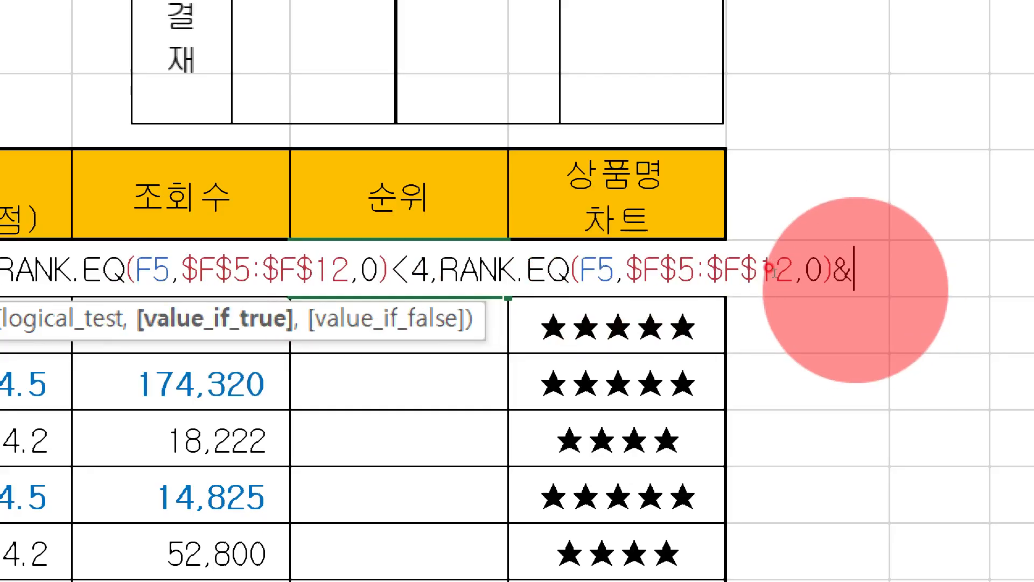
key("BackSpace")
key("BackSpace")
key("BackSpace")
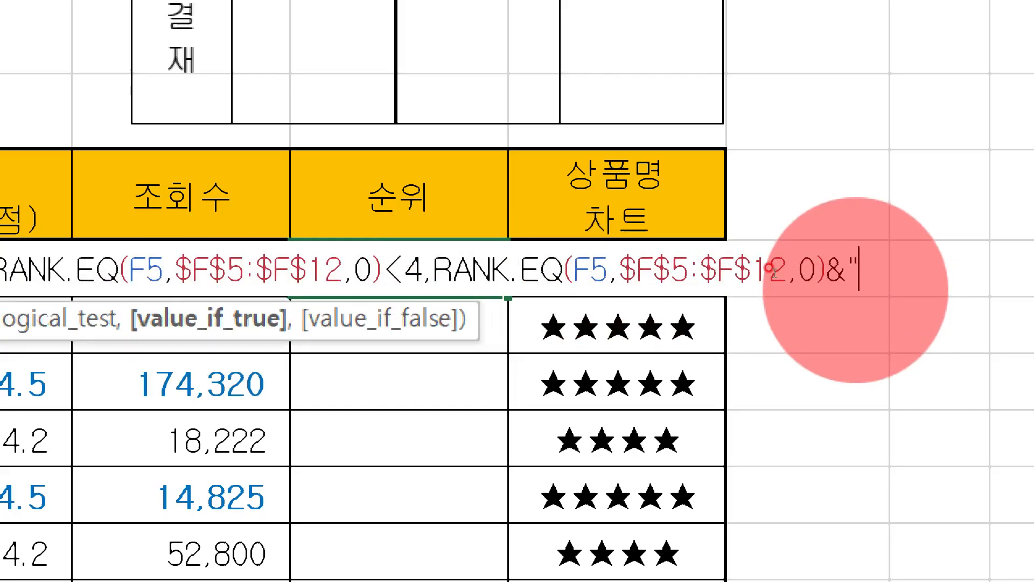
key("Hangul")
type("위\"")
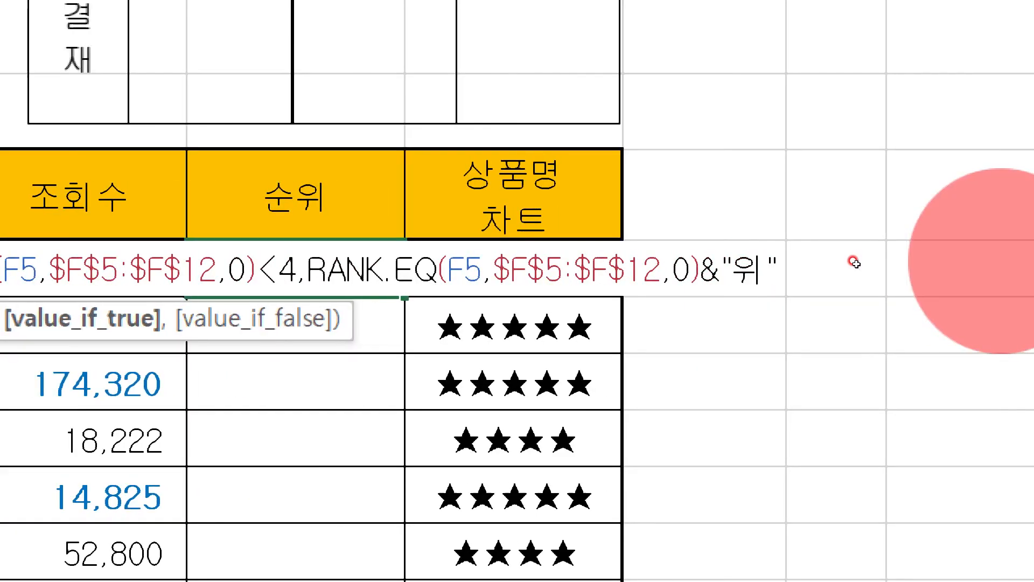
- Set the IF function's false result to an empty string "" and enter the completed formula in I5
type(",")
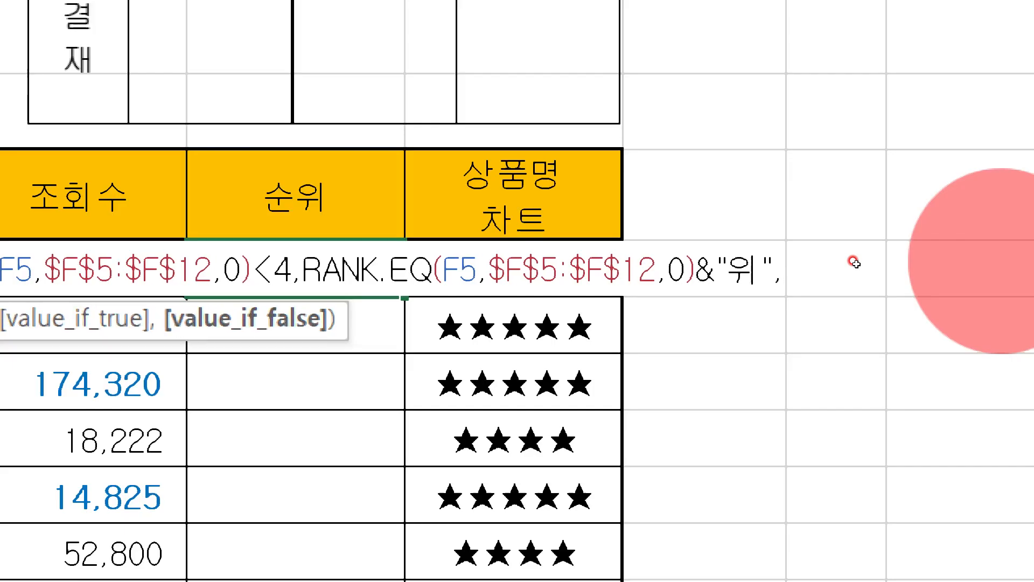
type("\"\")")
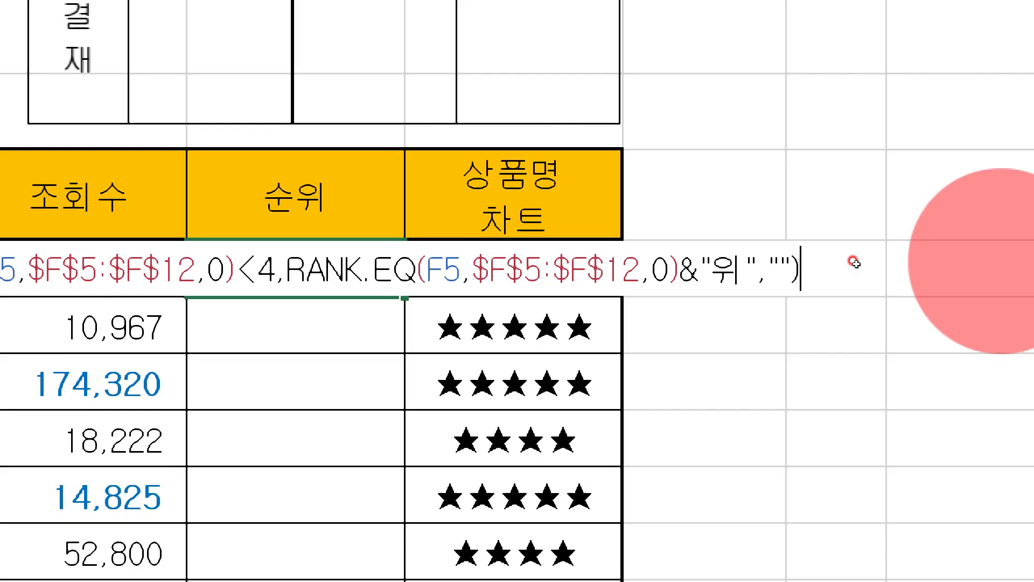
key("Return")
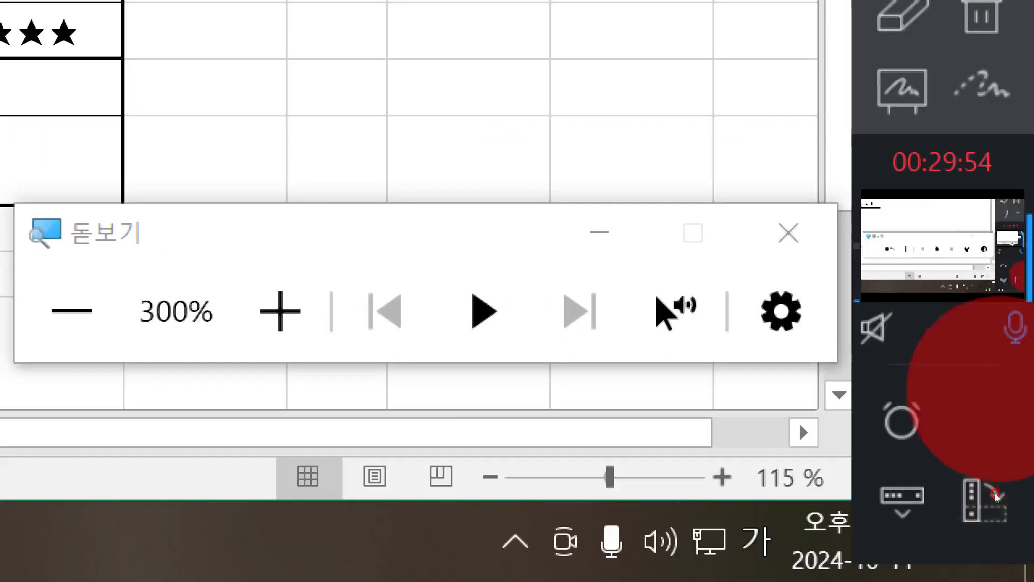
- Close the screen magnifier and fill the 순위 formula from I5 down to I12
left_click(788, 233)
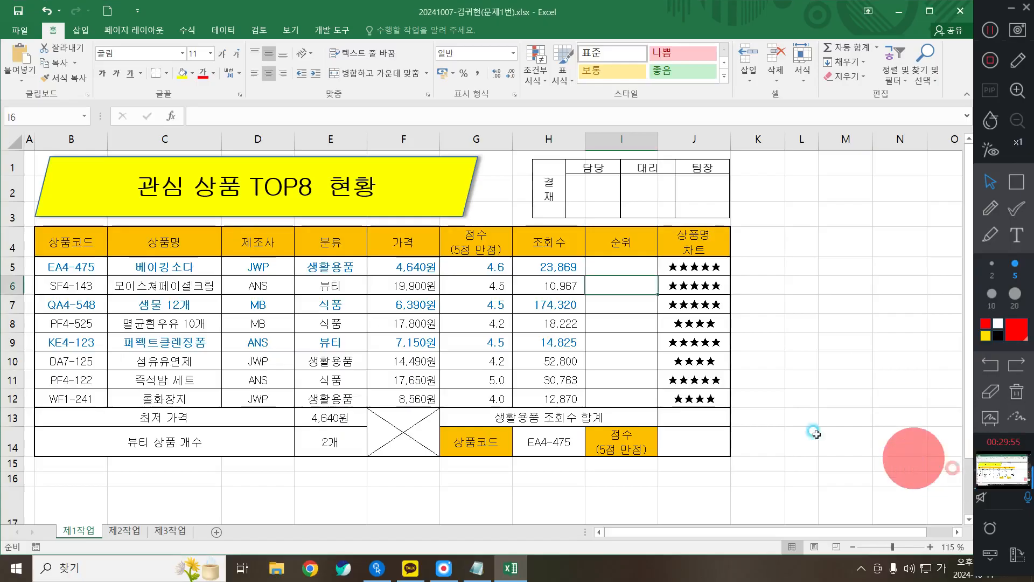
left_click(637, 271)
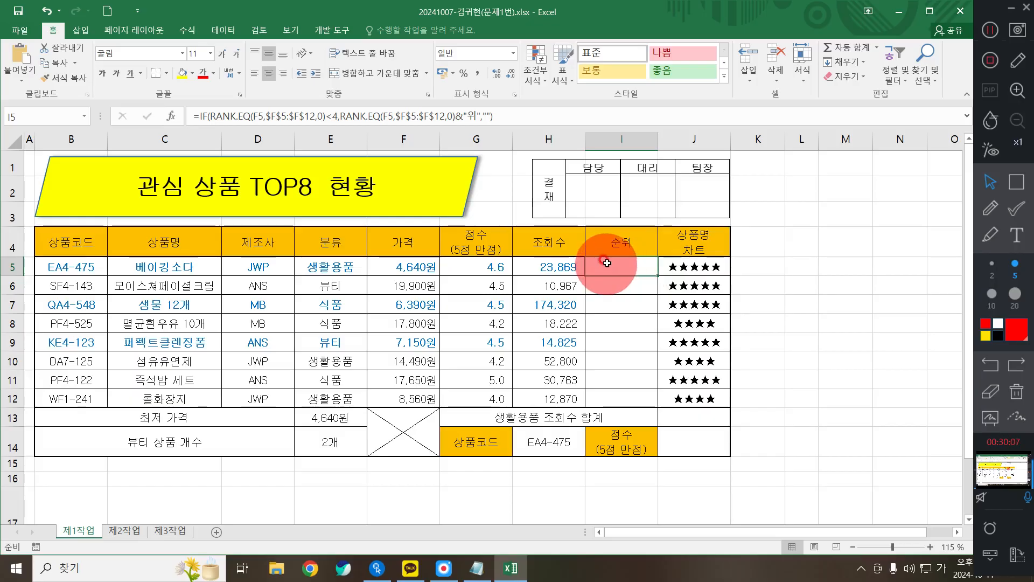
left_click_drag(648, 273, 668, 410)
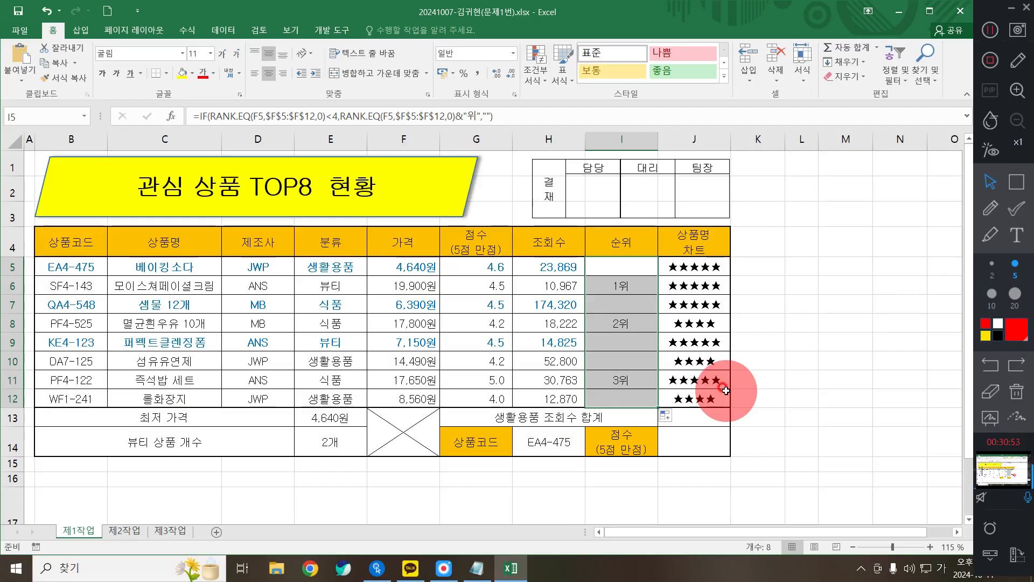
left_click(970, 574)
left_click(966, 567)
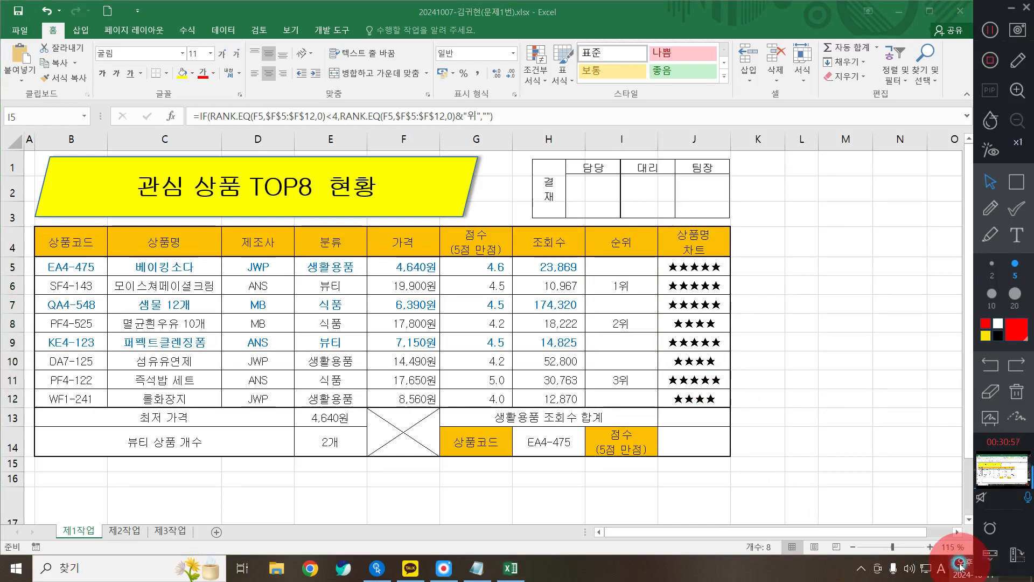